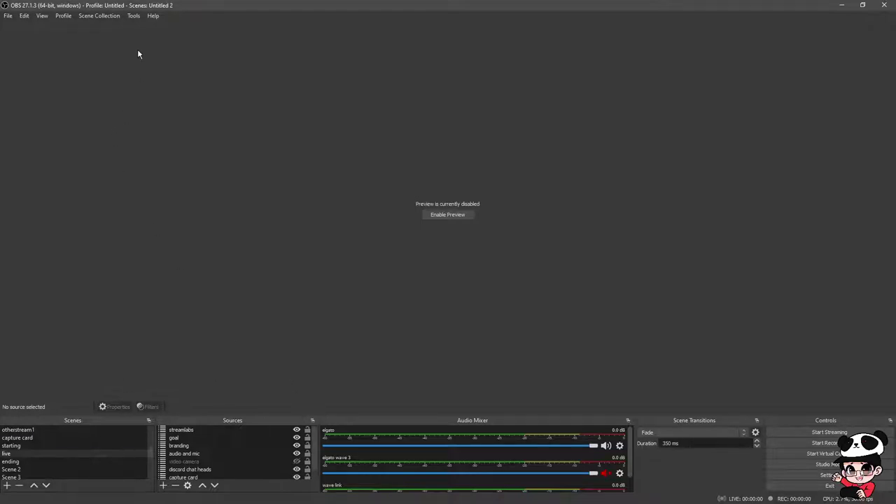
Create a scene collection named "new"
{"action": "left_click", "coordinate": [108, 19]}
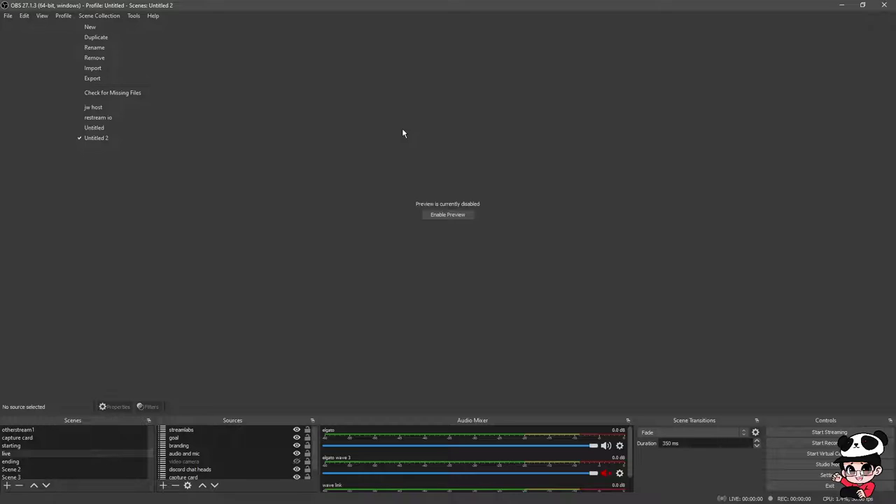
{"action": "left_click", "coordinate": [112, 27]}
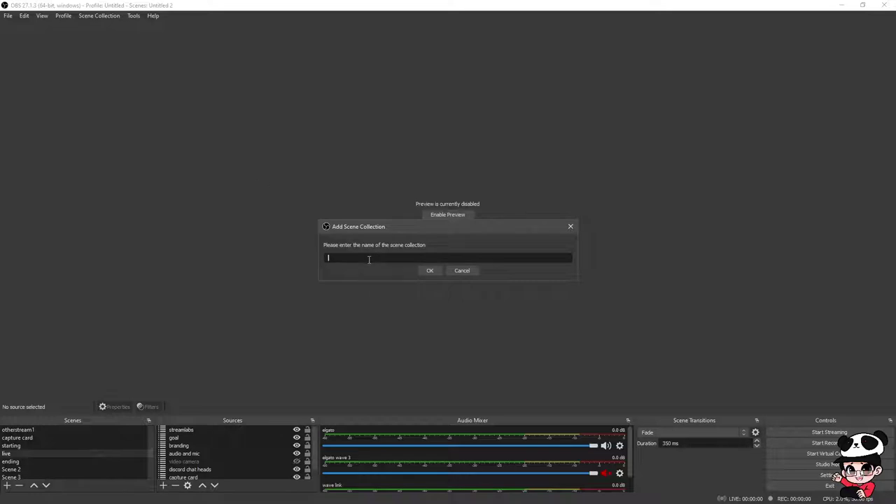
{"action": "type", "text": "new"}
{"action": "key", "text": "Return"}
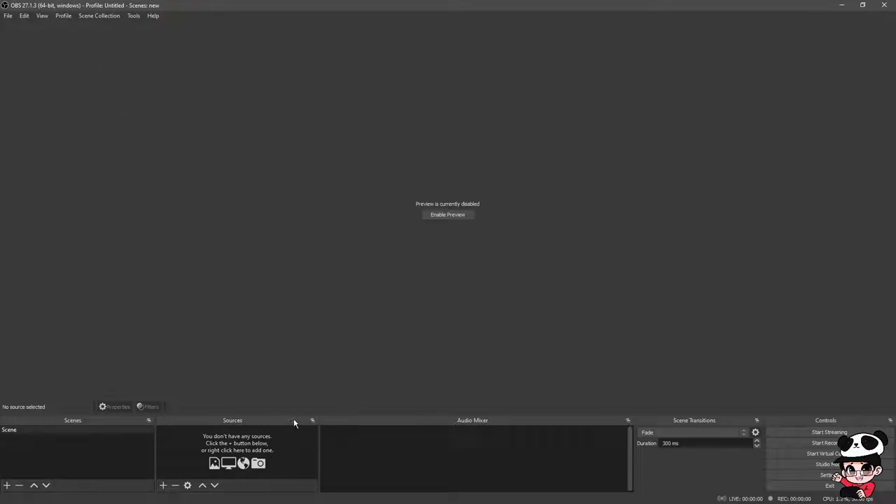
Enlarge the scenes, sources and mixer area, and enable the video preview
{"action": "left_click_drag", "start_coordinate": [386, 414], "coordinate": [407, 326]}
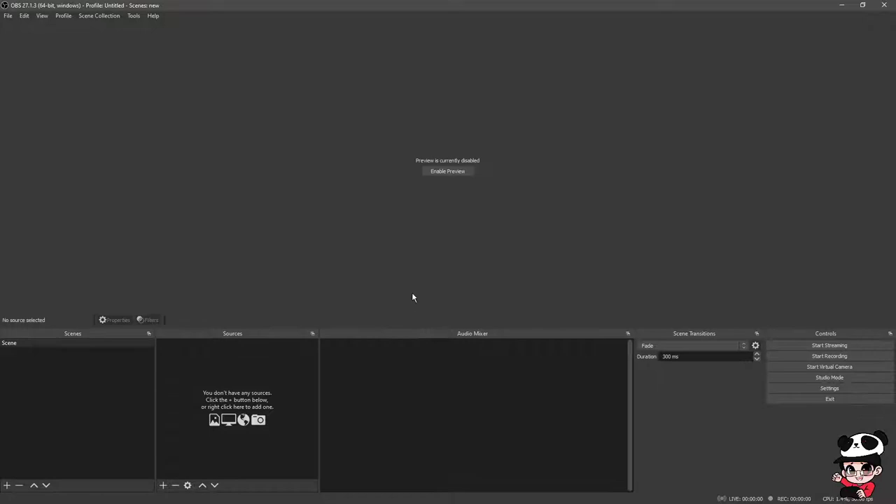
{"action": "left_click", "coordinate": [444, 172]}
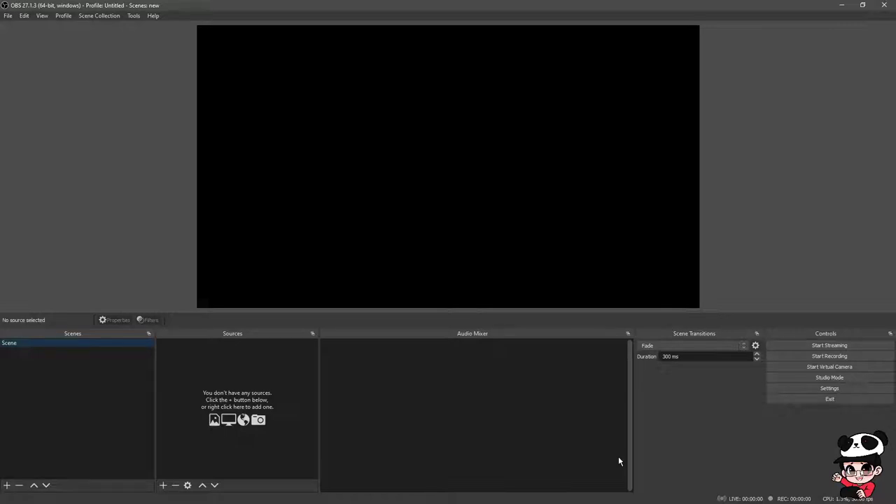
Create a profile named "new install" with the auto-configuration wizard enabled
{"action": "left_click", "coordinate": [62, 16]}
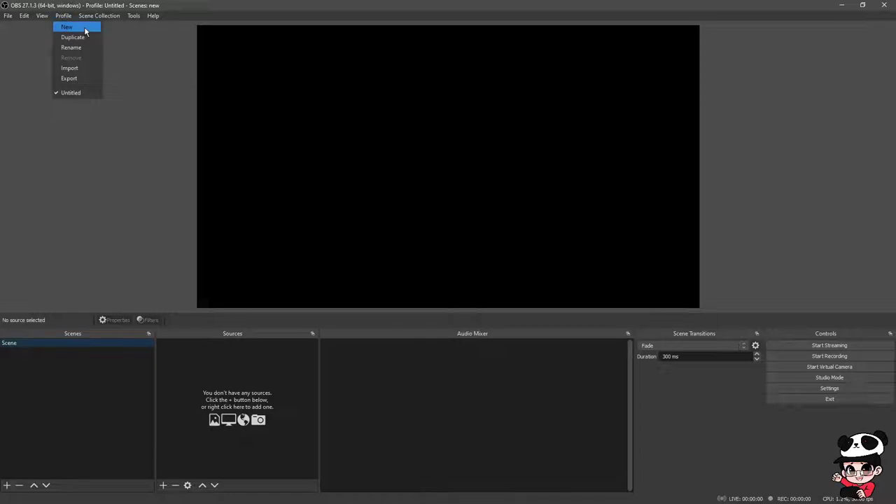
{"action": "left_click", "coordinate": [73, 28]}
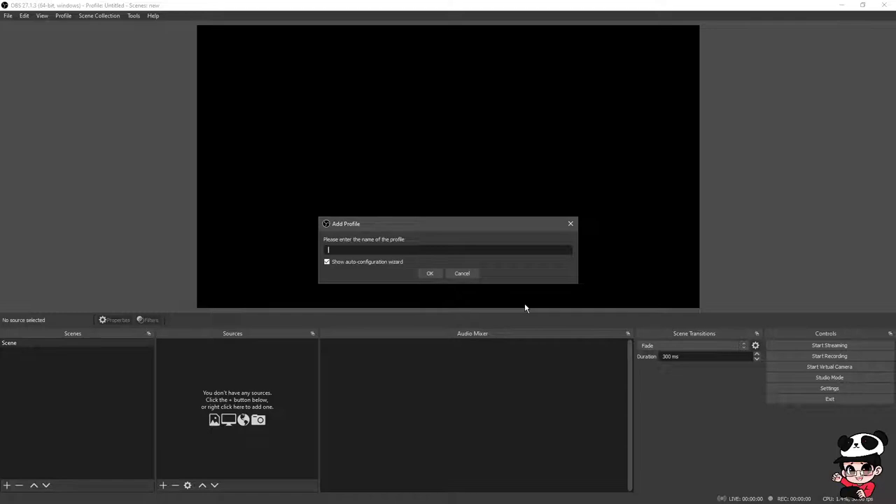
{"action": "type", "text": "new install"}
{"action": "key", "text": "Return"}
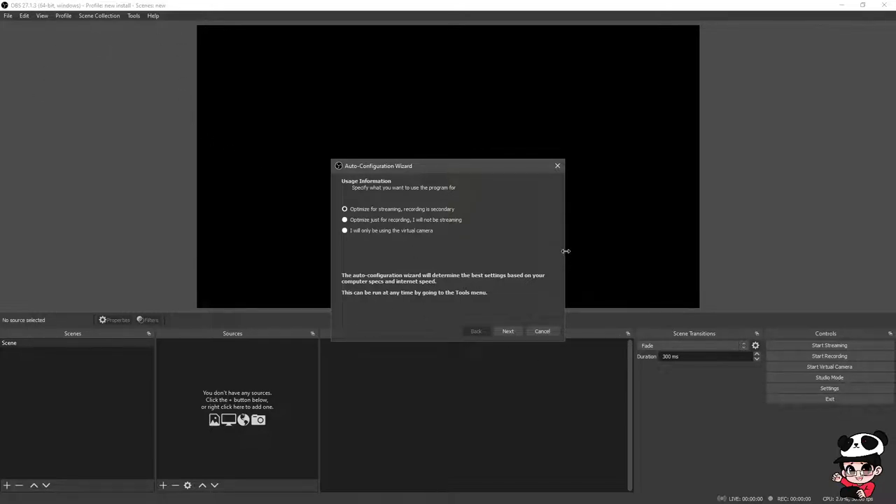
Configure the profile for virtual camera use only and apply the settings the auto-configuration wizard suggests
{"action": "left_click", "coordinate": [425, 232]}
{"action": "left_click", "coordinate": [510, 331]}
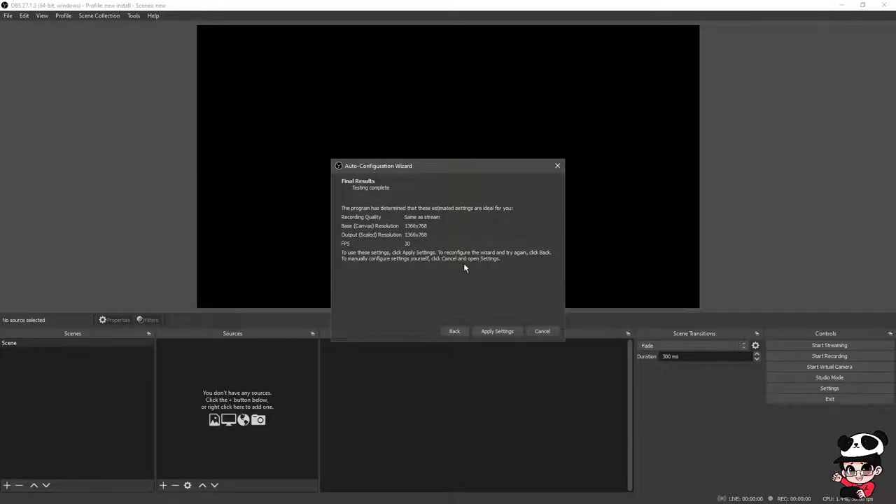
{"action": "left_click", "coordinate": [504, 334]}
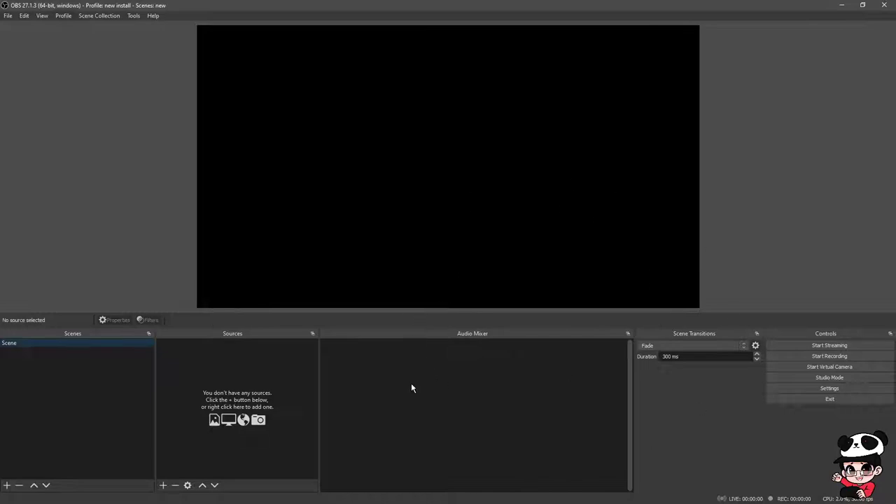
{"action": "left_click", "coordinate": [96, 344]}
{"action": "left_click", "coordinate": [716, 348]}
{"action": "left_click", "coordinate": [717, 348]}
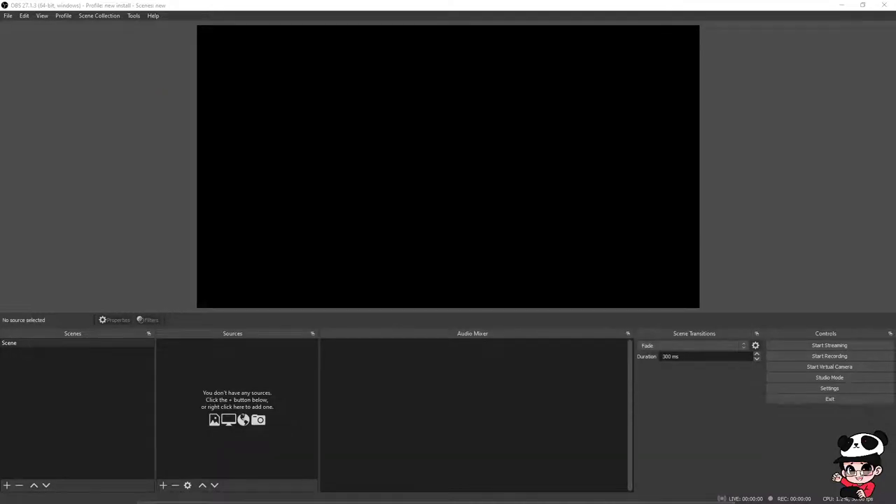
{"action": "left_click", "coordinate": [364, 444]}
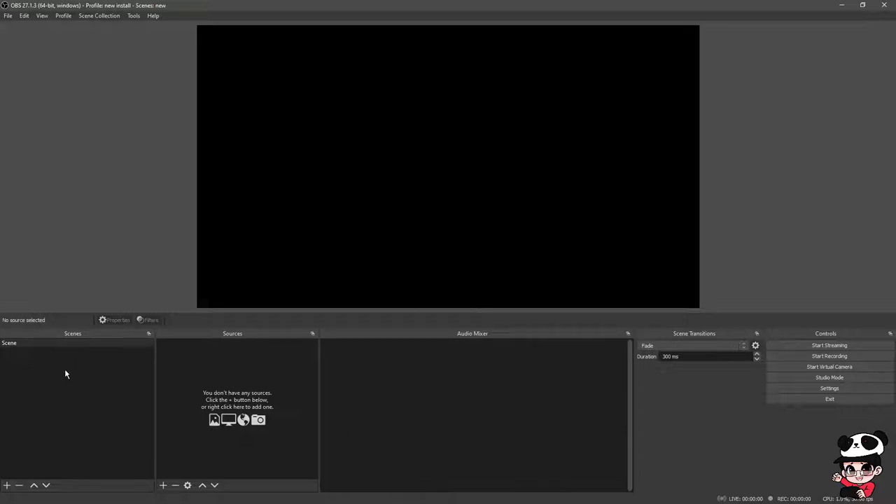
{"action": "left_click", "coordinate": [89, 449]}
{"action": "left_click_drag", "start_coordinate": [339, 100], "coordinate": [643, 160]}
{"action": "left_click", "coordinate": [164, 485]}
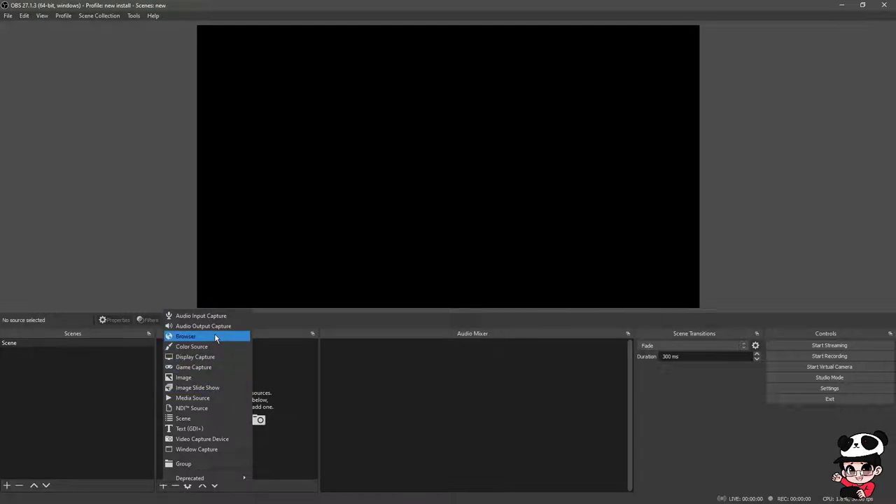
{"action": "left_click", "coordinate": [214, 334]}
{"action": "left_click", "coordinate": [507, 320]}
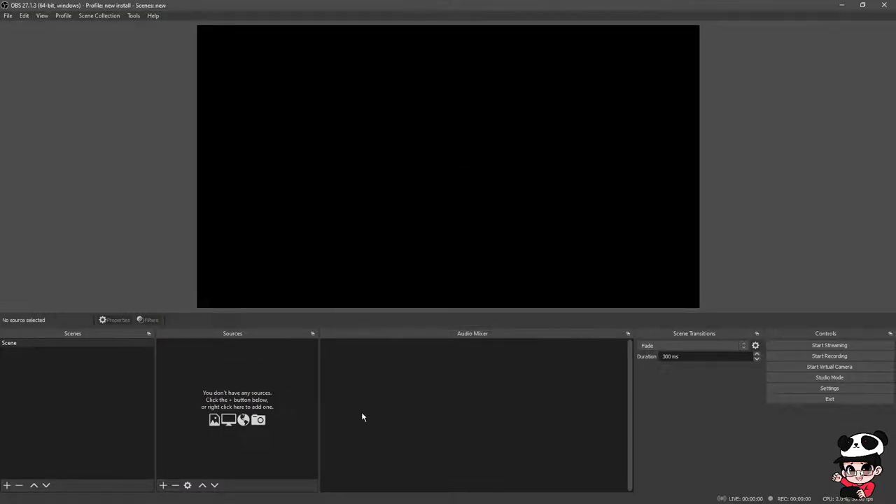
{"action": "left_click", "coordinate": [163, 485]}
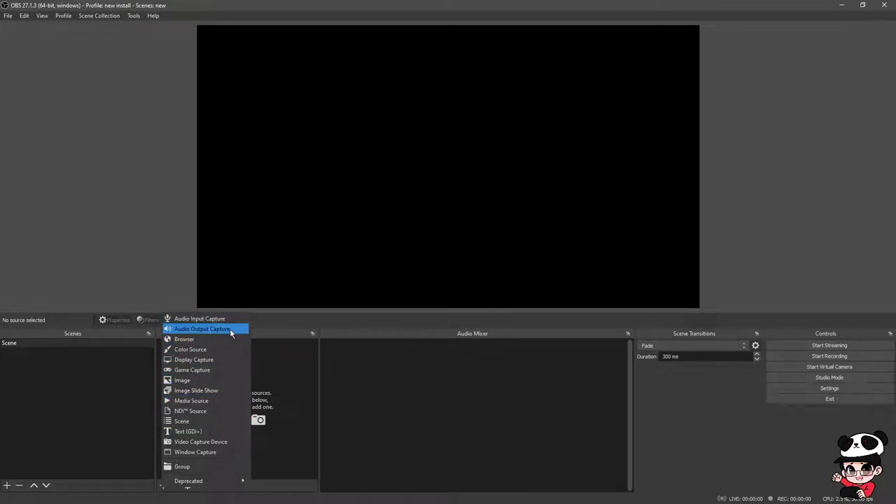
{"action": "left_click", "coordinate": [289, 397]}
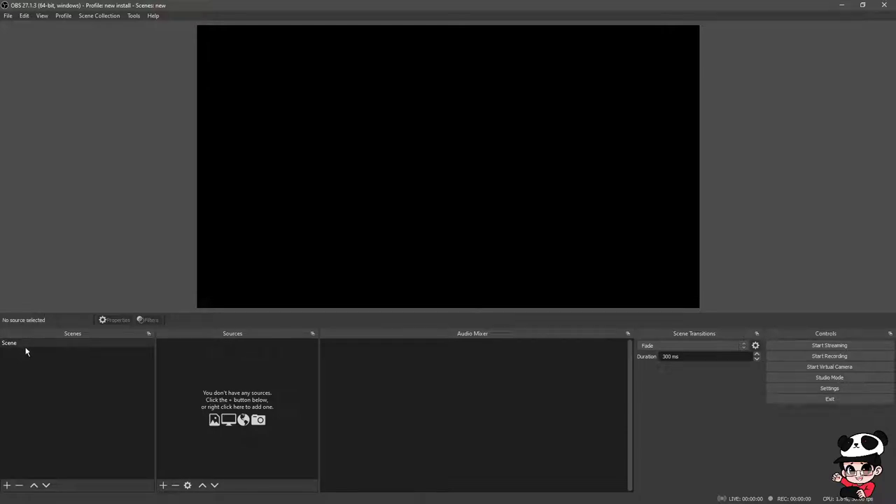
Add a second scene with the default name Scene 2 and remove it again
{"action": "left_click", "coordinate": [6, 486]}
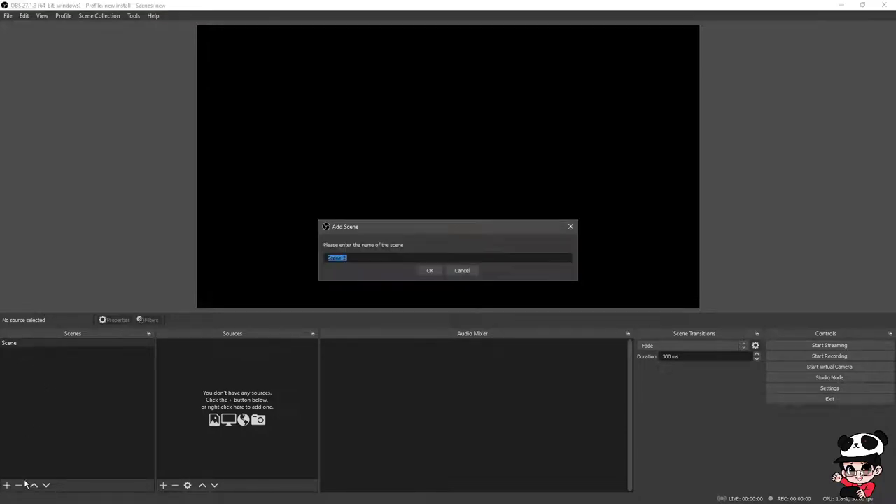
{"action": "left_click", "coordinate": [430, 271]}
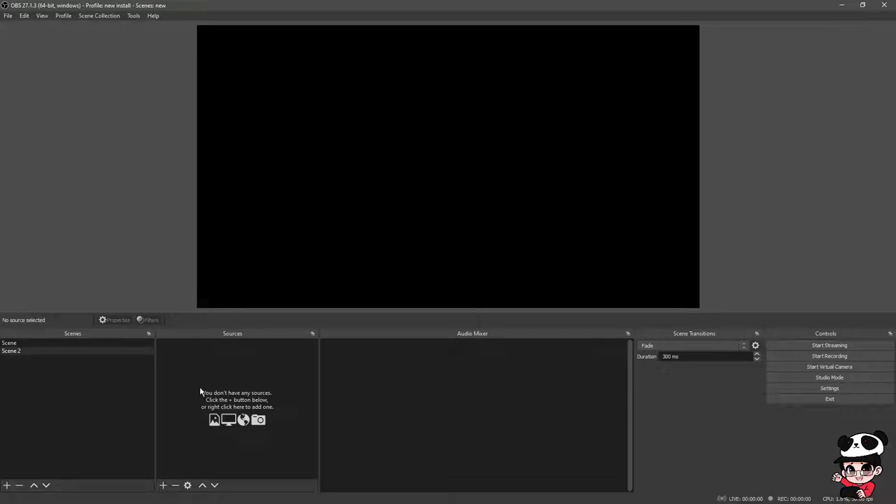
{"action": "left_click", "coordinate": [78, 351]}
{"action": "key", "text": "Delete"}
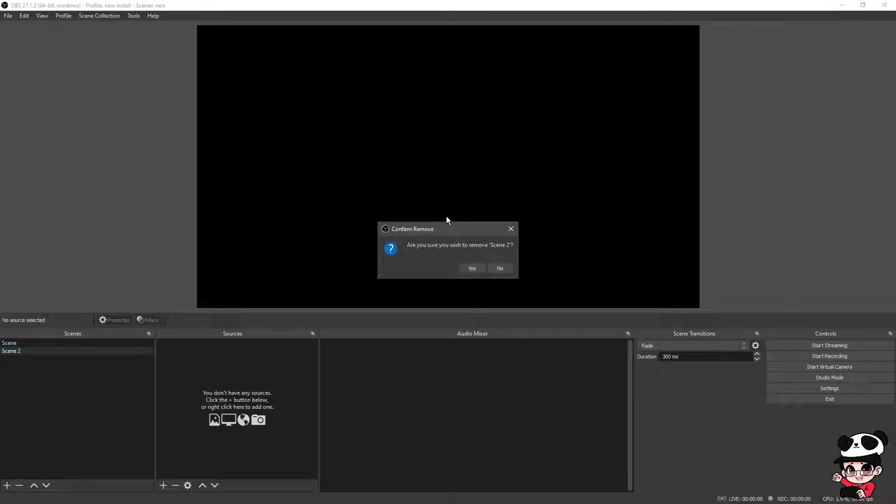
{"action": "key", "text": "Return"}
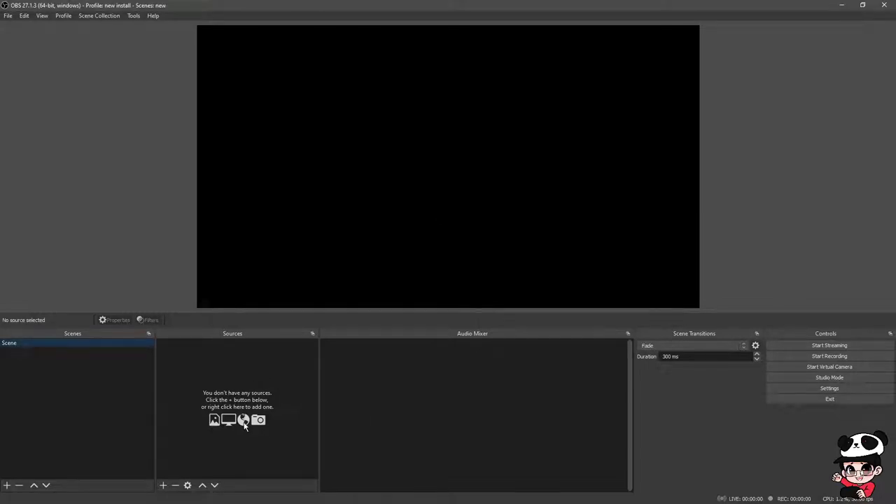
Add a Display Capture source with the default name to the scene
{"action": "left_click", "coordinate": [164, 485]}
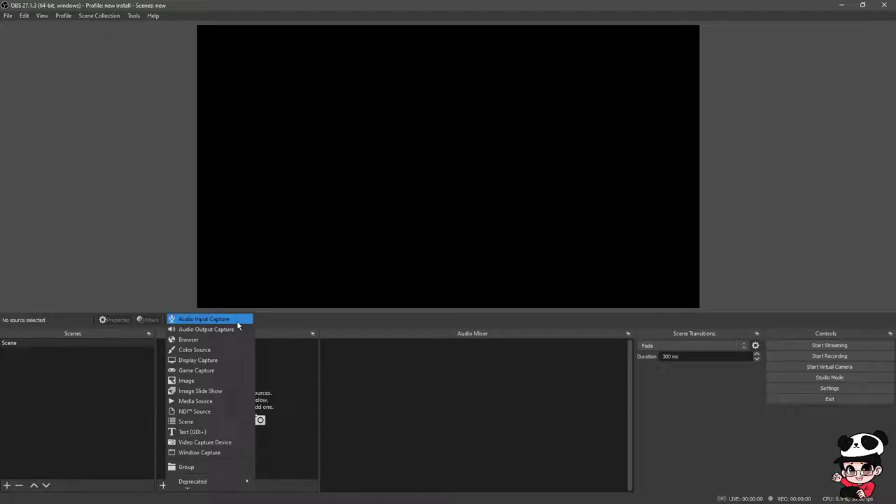
{"action": "left_click", "coordinate": [224, 366]}
{"action": "left_click", "coordinate": [494, 316]}
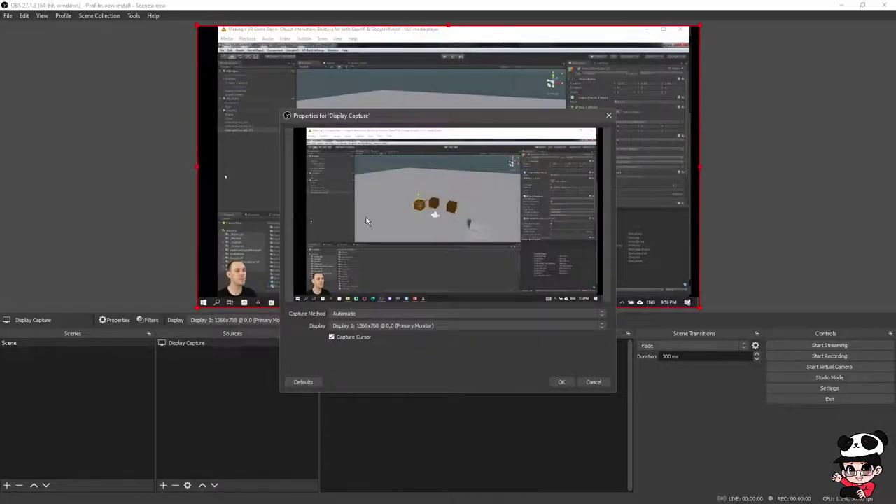
Examine the capture methods and displays offered for the Display Capture source
{"action": "left_click_drag", "start_coordinate": [442, 118], "coordinate": [447, 144]}
{"action": "left_click", "coordinate": [416, 342]}
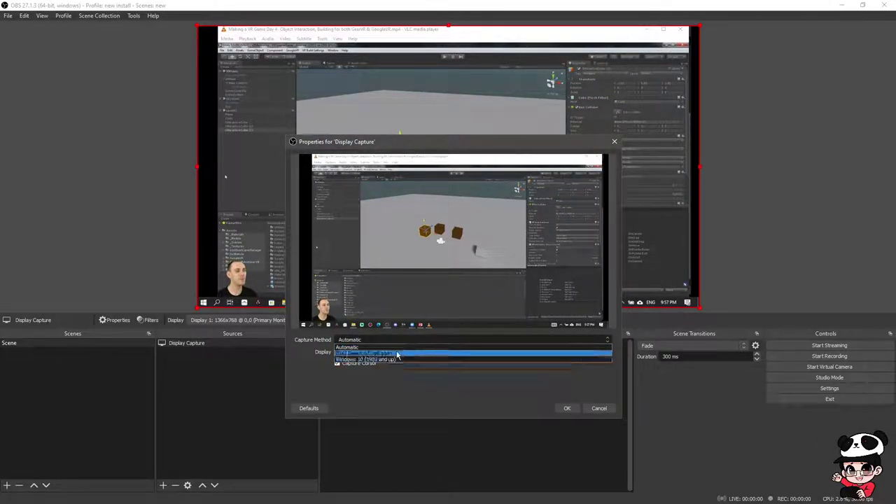
{"action": "left_click", "coordinate": [411, 385]}
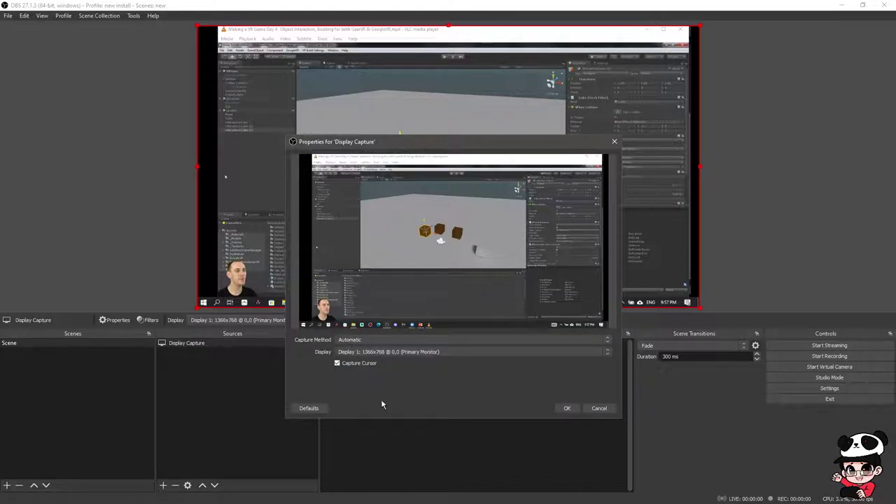
{"action": "left_click", "coordinate": [419, 352]}
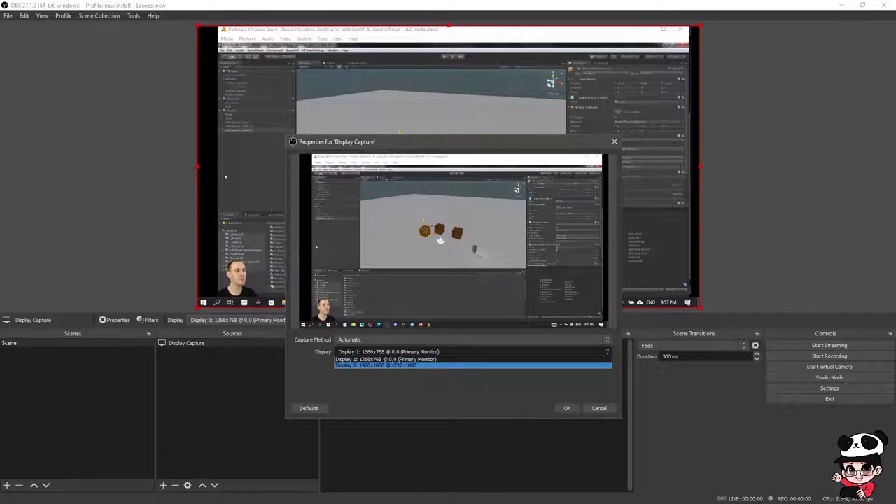
{"action": "left_click", "coordinate": [457, 361]}
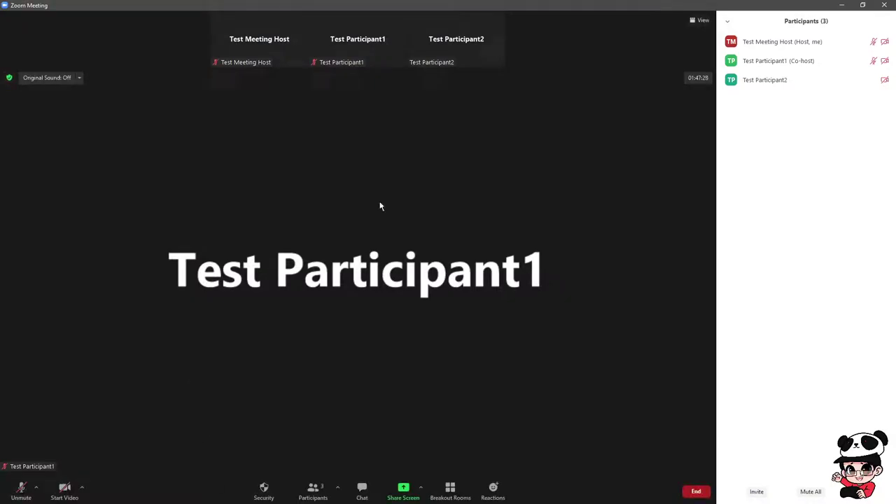
Switch to the Zoom meeting, examine the screens and windows offered for sharing, and dismiss the selection without sharing
{"action": "left_click", "coordinate": [403, 489]}
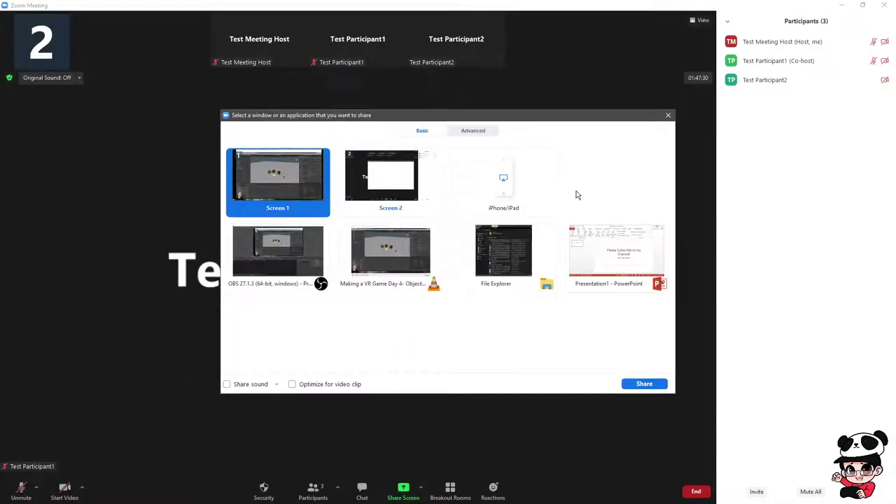
{"action": "left_click", "coordinate": [384, 423]}
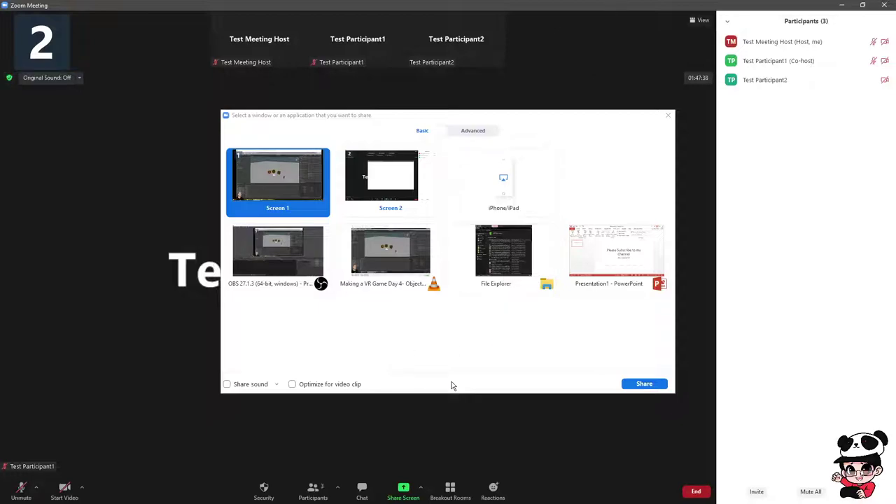
{"action": "left_click", "coordinate": [668, 116]}
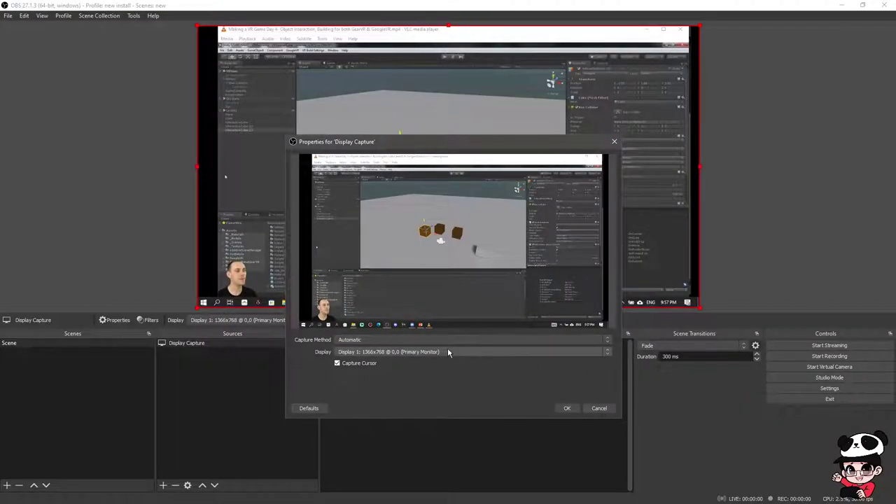
Compare the available displays once more and leave the Display Capture properties without changing the selected display
{"action": "left_click", "coordinate": [492, 351]}
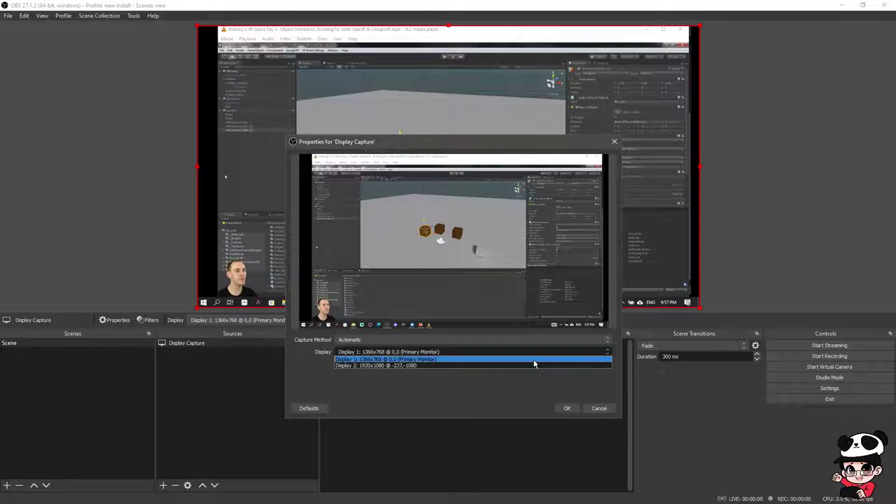
{"action": "left_click", "coordinate": [594, 409]}
{"action": "left_click", "coordinate": [594, 408]}
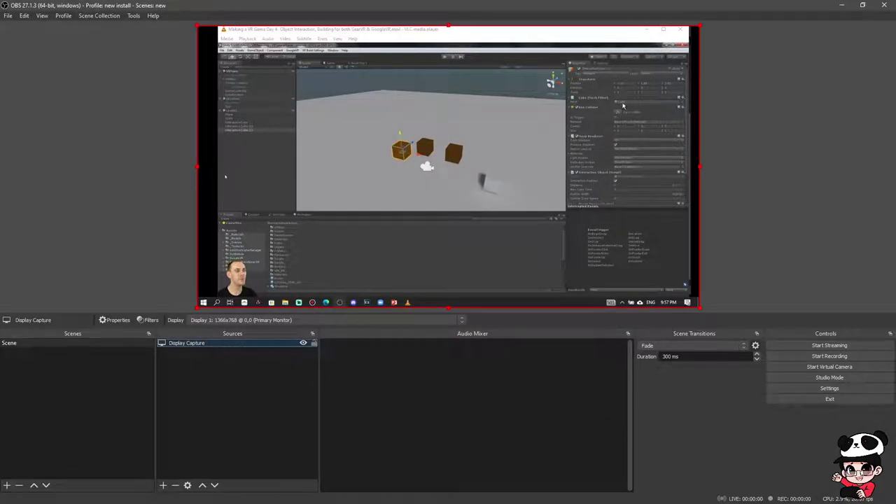
Switch to VLC media player and move its window down and to the right on the captured display
{"action": "key", "text": "alt+Tab"}
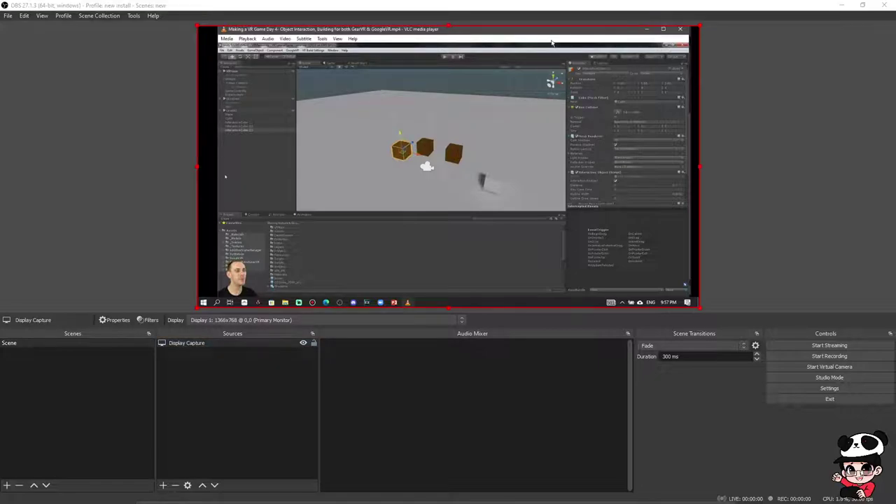
{"action": "left_click_drag", "start_coordinate": [554, 29], "coordinate": [650, 70]}
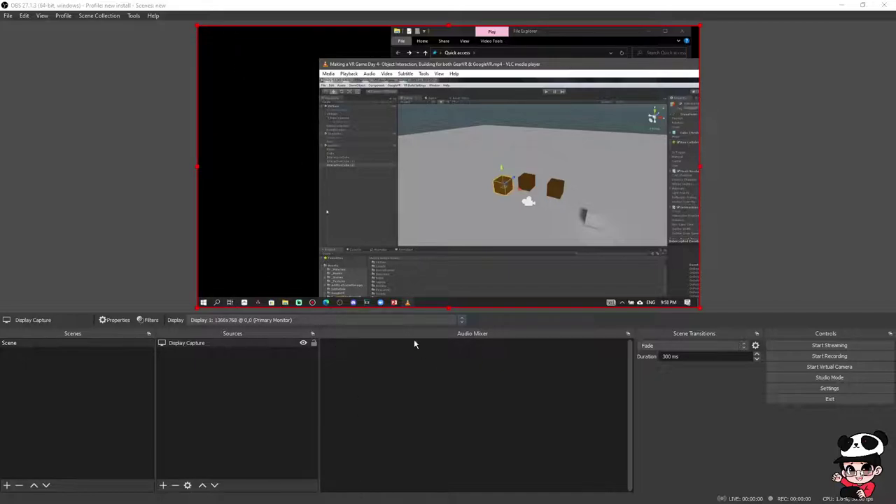
Turn off cursor capture in the Display Capture properties and save the change
{"action": "double_click", "coordinate": [243, 343]}
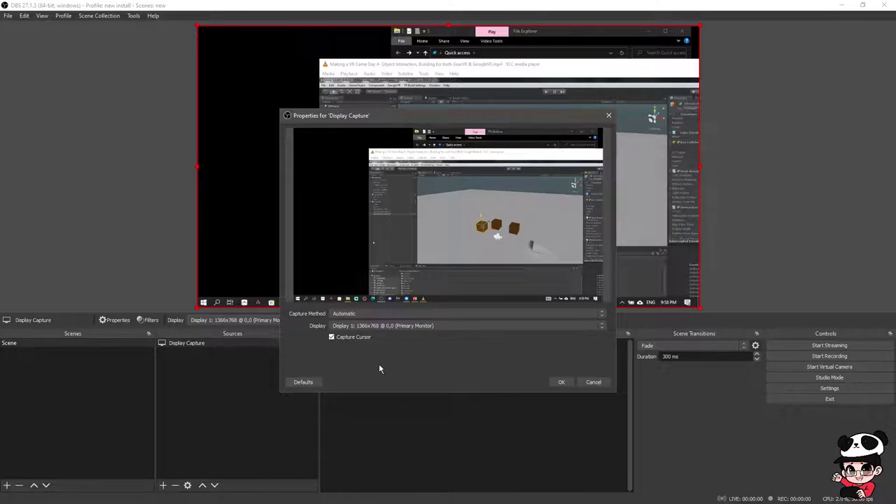
{"action": "left_click", "coordinate": [354, 337]}
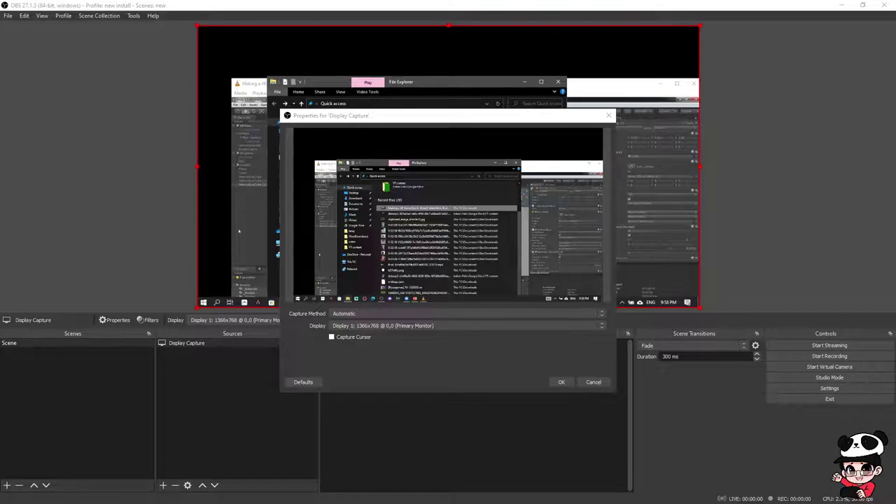
{"action": "left_click", "coordinate": [222, 418]}
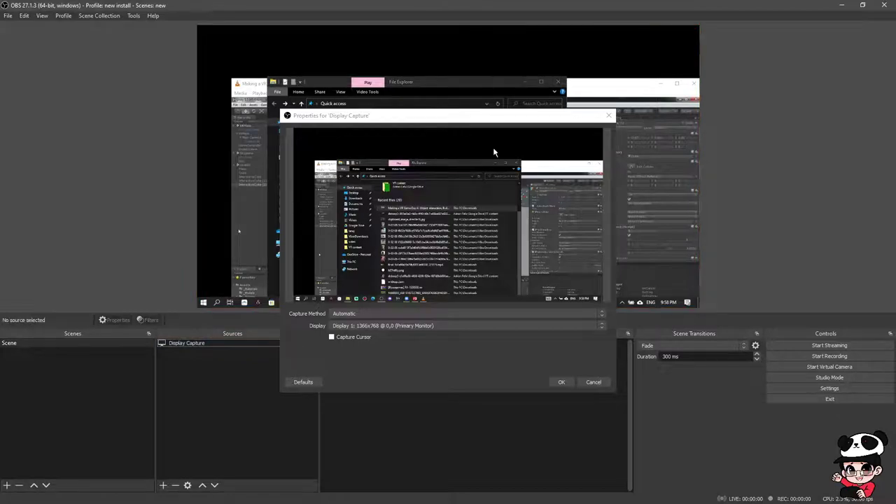
{"action": "left_click", "coordinate": [608, 118]}
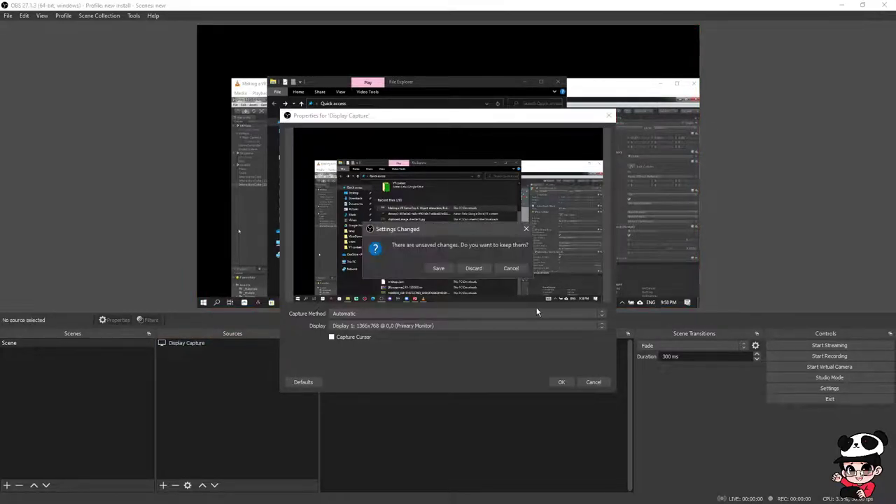
{"action": "left_click", "coordinate": [439, 268]}
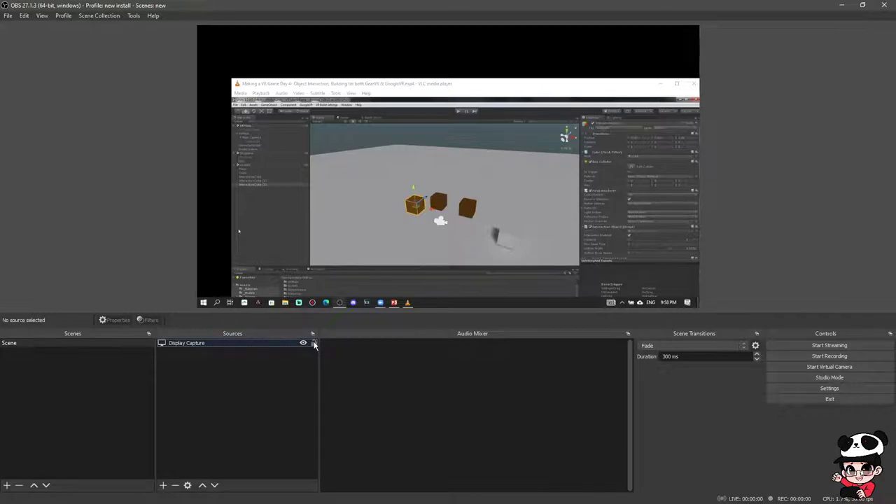
Hide the Display Capture source, show it again, and lock it in place on the canvas
{"action": "mouse_move", "coordinate": [331, 223]}
{"action": "left_mouse_down"}
{"action": "mouse_move", "coordinate": [393, 260]}
{"action": "mouse_move", "coordinate": [370, 197]}
{"action": "mouse_move", "coordinate": [346, 226]}
{"action": "left_mouse_up"}
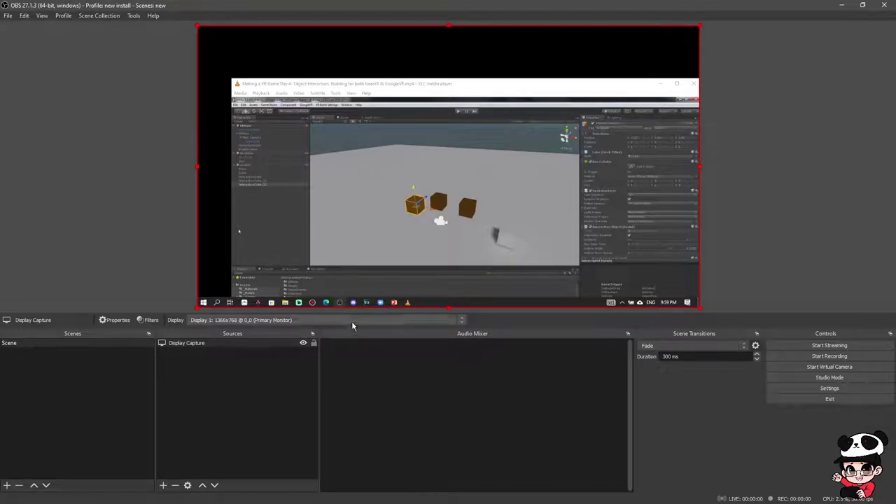
{"action": "left_click", "coordinate": [303, 345]}
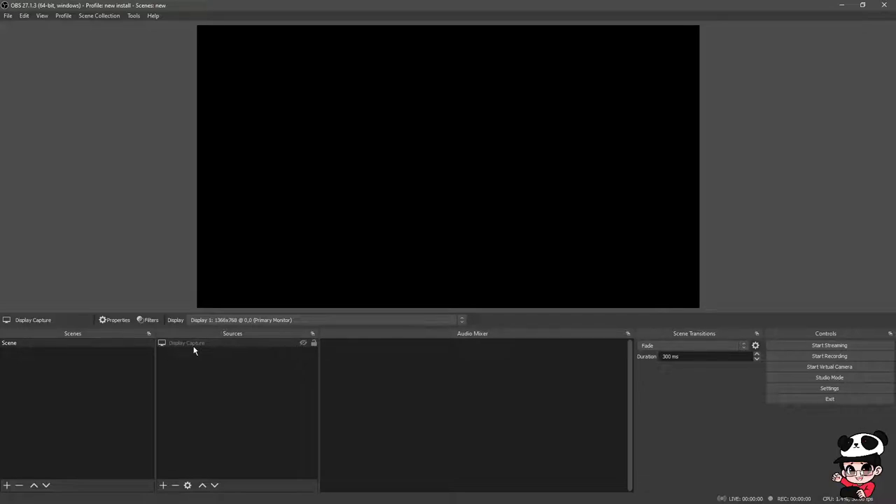
{"action": "right_click", "coordinate": [329, 255]}
{"action": "left_click", "coordinate": [269, 456]}
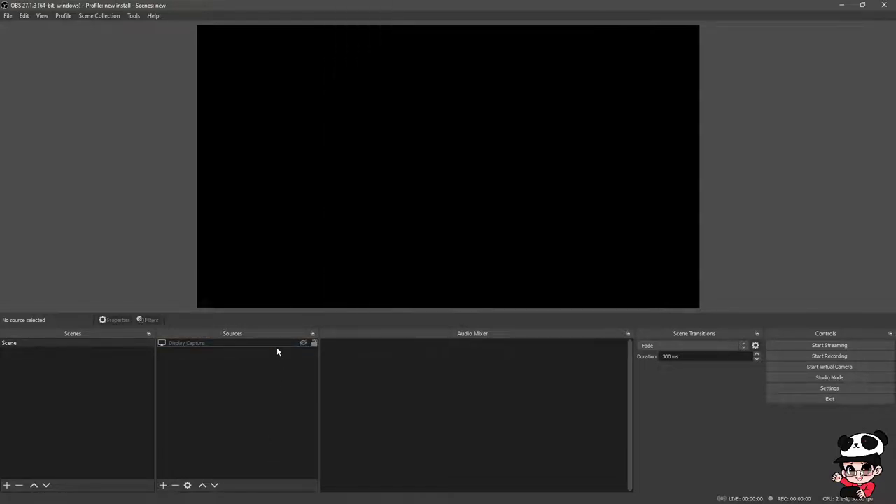
{"action": "left_click", "coordinate": [303, 344]}
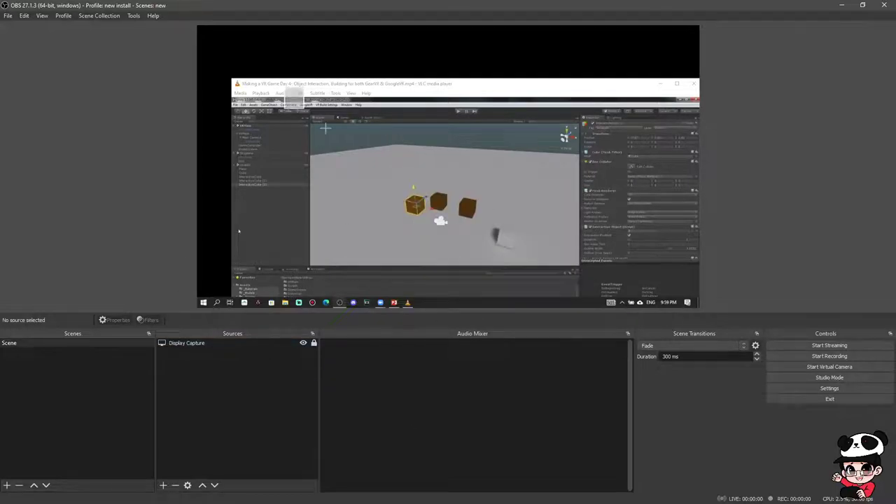
{"action": "right_click", "coordinate": [371, 122]}
Add a new Audio Output Capture source using the default device, and remove it from the scene again
{"action": "left_click", "coordinate": [162, 485]}
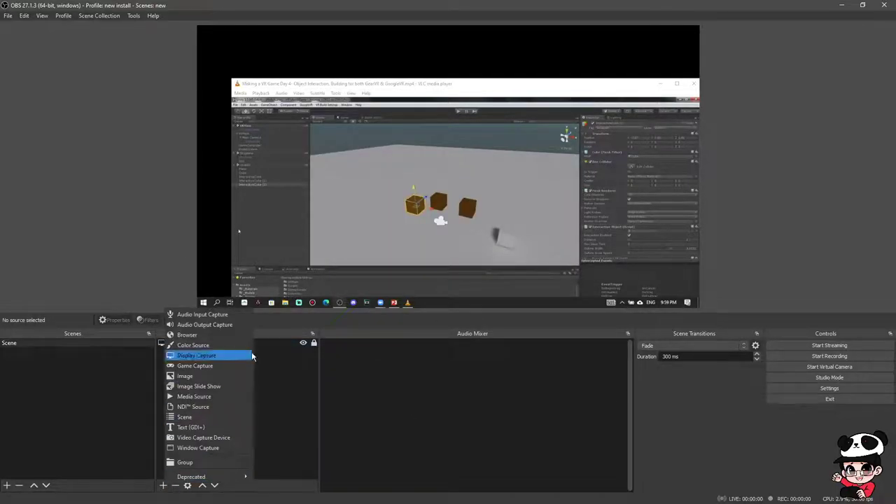
{"action": "left_click", "coordinate": [204, 325]}
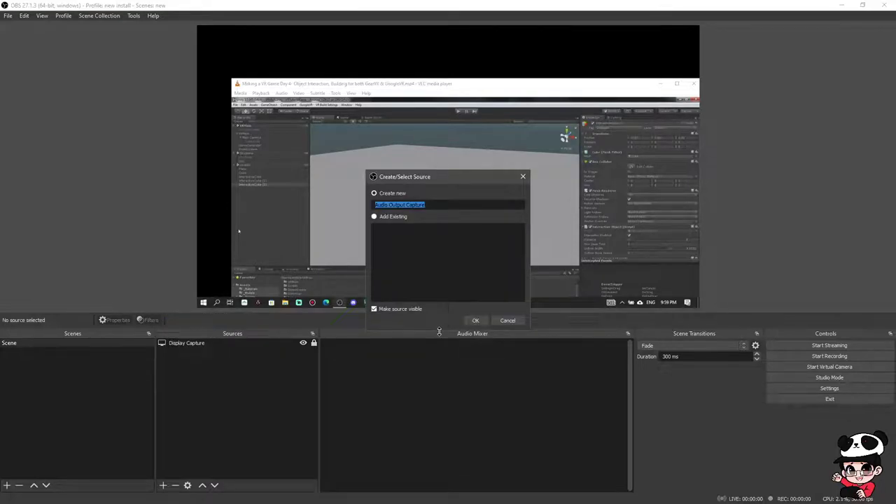
{"action": "left_click", "coordinate": [476, 321]}
{"action": "left_click", "coordinate": [558, 381]}
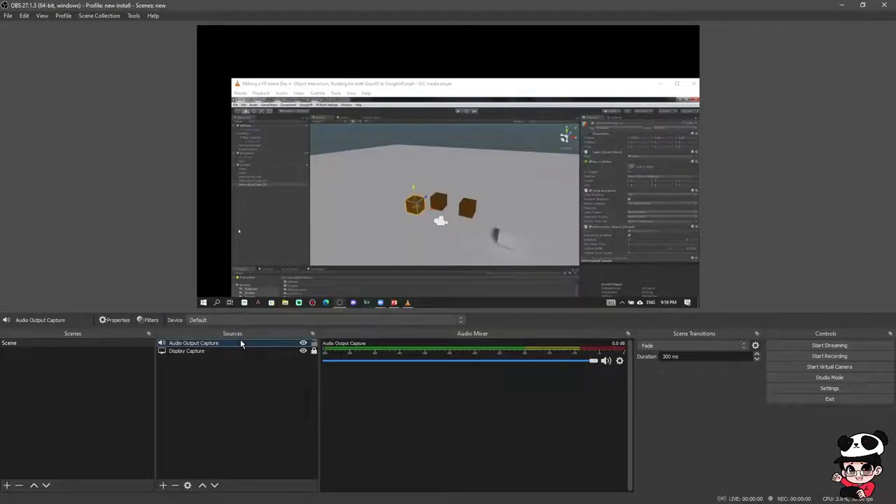
{"action": "key", "text": "Delete"}
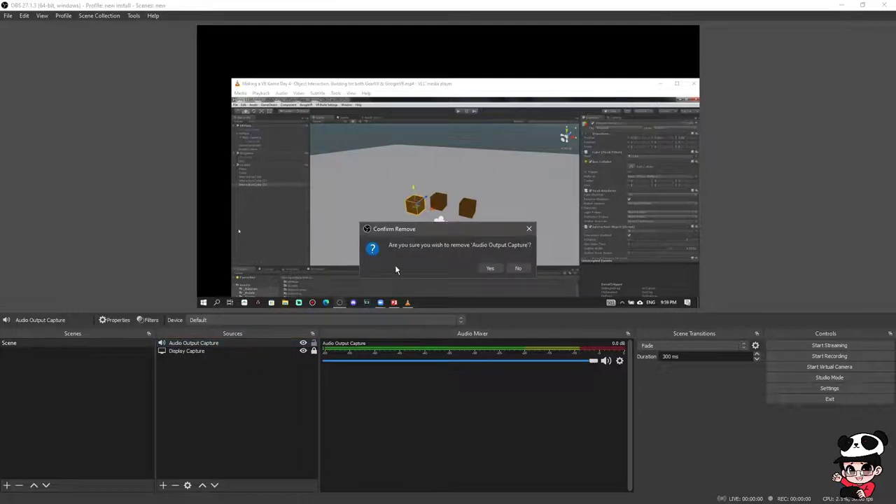
{"action": "left_click", "coordinate": [491, 269]}
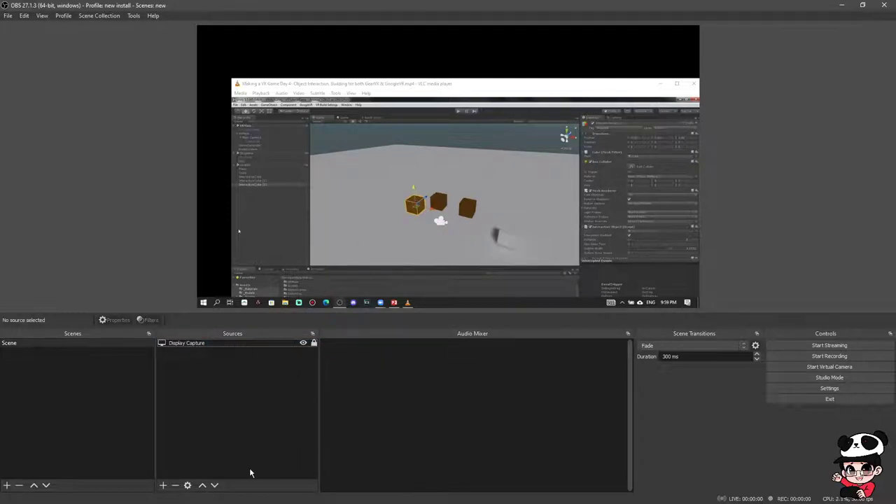
Add a new Window Capture source that captures the Zoom Meeting window
{"action": "left_click", "coordinate": [163, 485]}
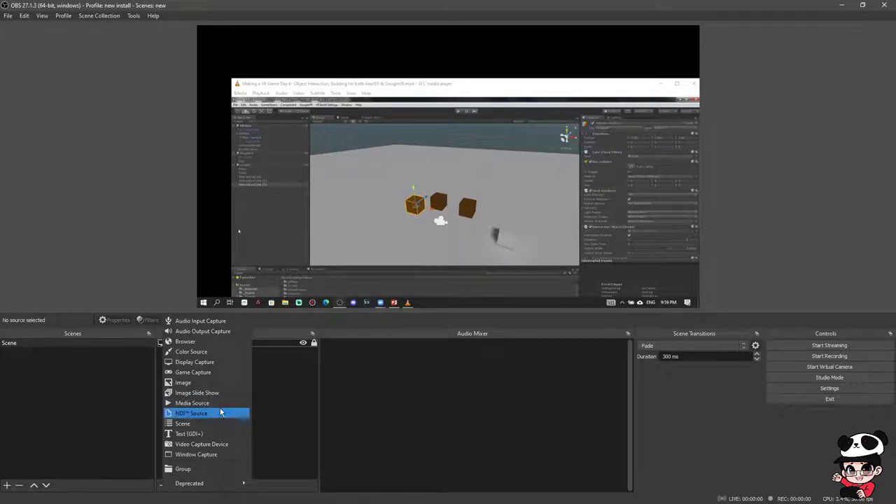
{"action": "left_click", "coordinate": [221, 460]}
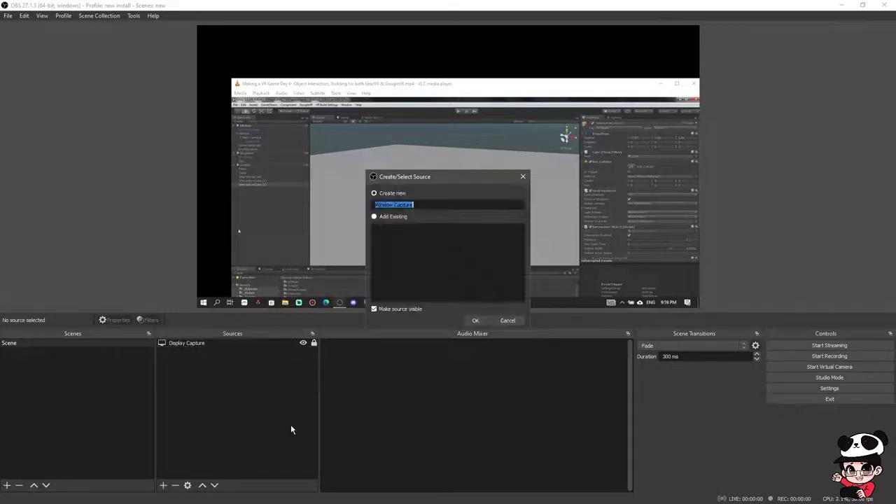
{"action": "left_click", "coordinate": [471, 323]}
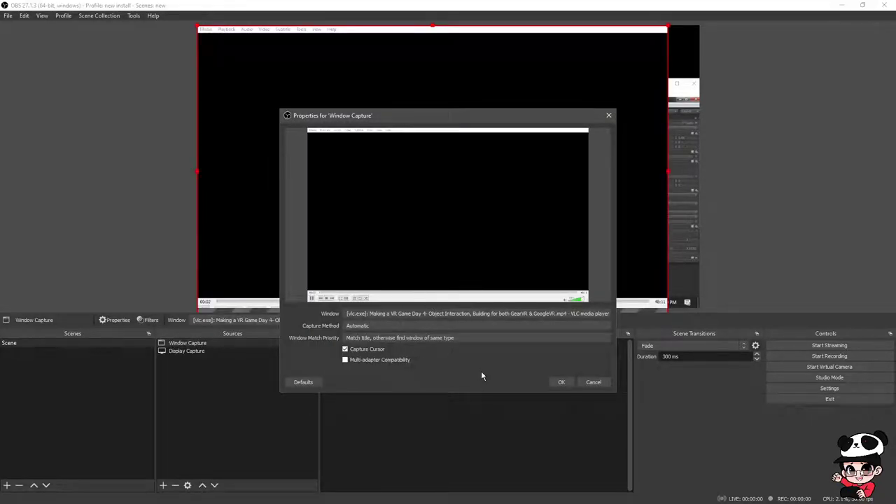
{"action": "left_click", "coordinate": [458, 316]}
{"action": "left_click", "coordinate": [457, 327]}
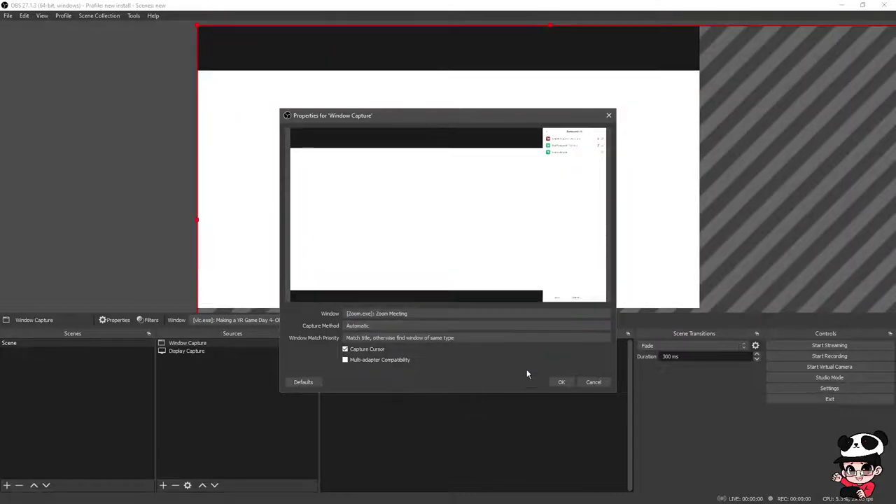
{"action": "left_click", "coordinate": [562, 382]}
Move the Zoom window capture around the canvas and leave it covering the lower part of the display capture
{"action": "left_click_drag", "start_coordinate": [441, 210], "coordinate": [527, 331]}
{"action": "left_click", "coordinate": [294, 124]}
{"action": "left_click", "coordinate": [180, 344]}
{"action": "left_click", "coordinate": [430, 102]}
{"action": "left_click_drag", "start_coordinate": [468, 238], "coordinate": [467, 196]}
{"action": "left_click_drag", "start_coordinate": [438, 299], "coordinate": [364, 250]}
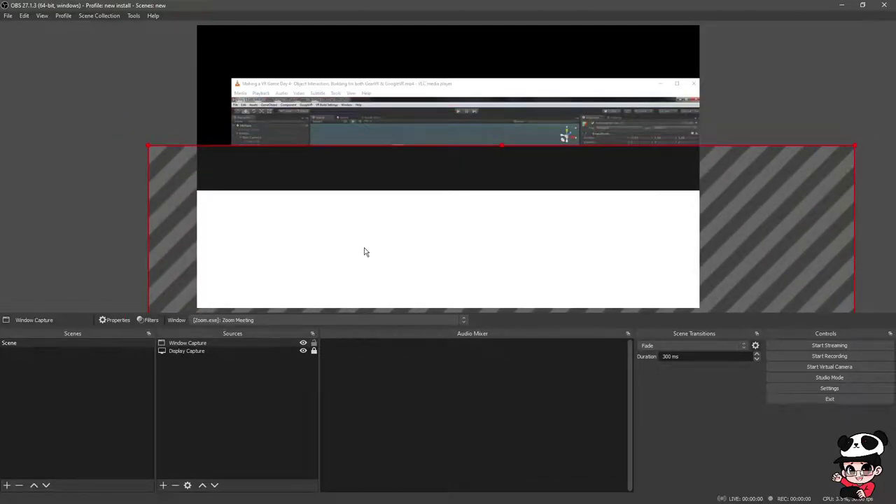
Remove the Window Capture and Display Capture sources, leaving the scene empty
{"action": "key", "text": "Delete"}
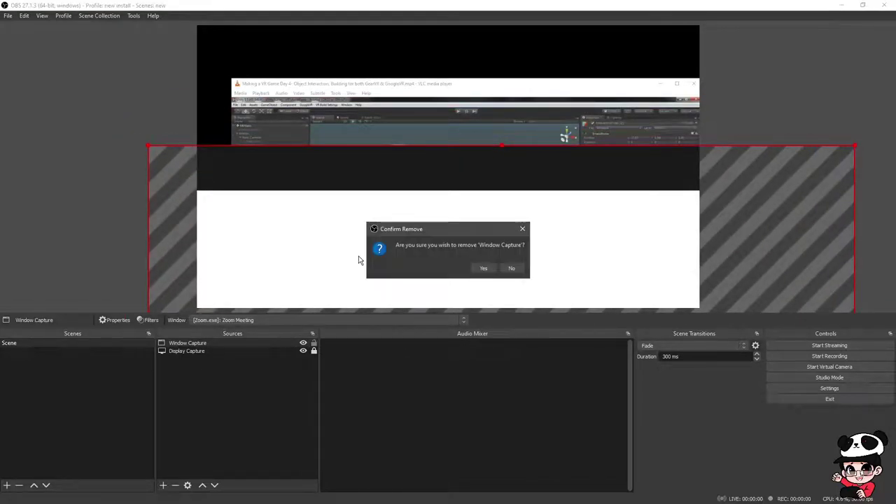
{"action": "left_click", "coordinate": [486, 268]}
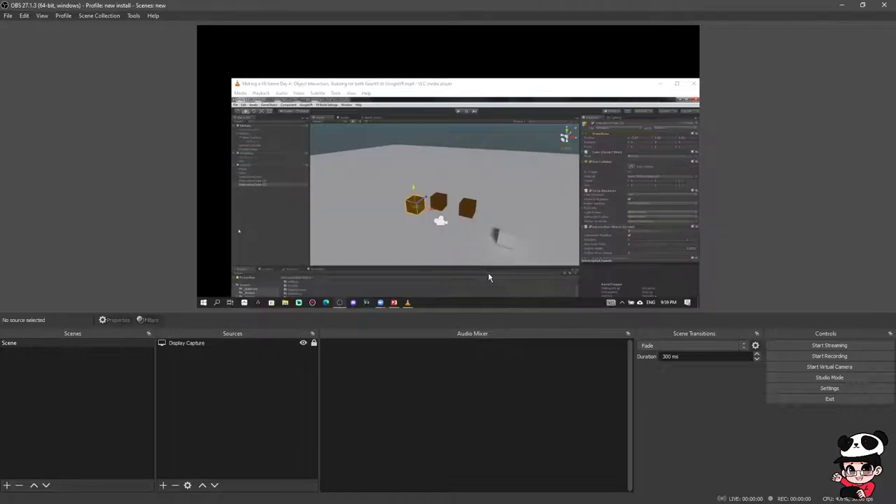
{"action": "left_click", "coordinate": [248, 342]}
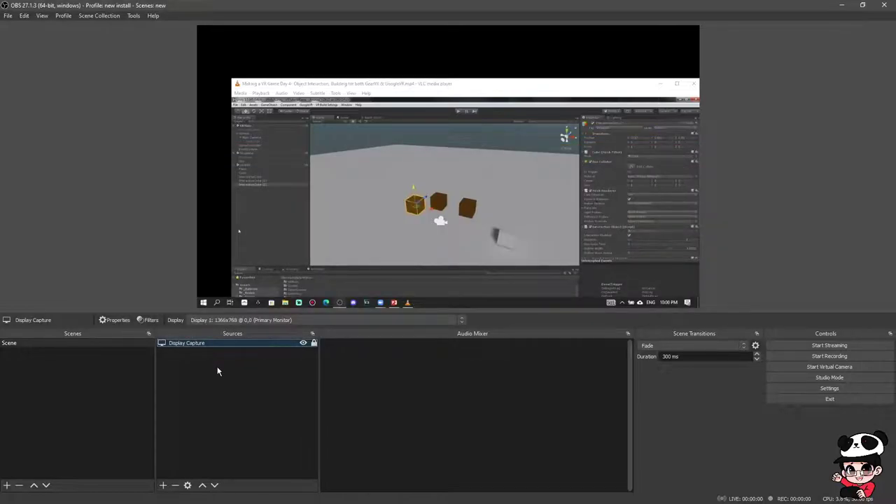
{"action": "key", "text": "Delete"}
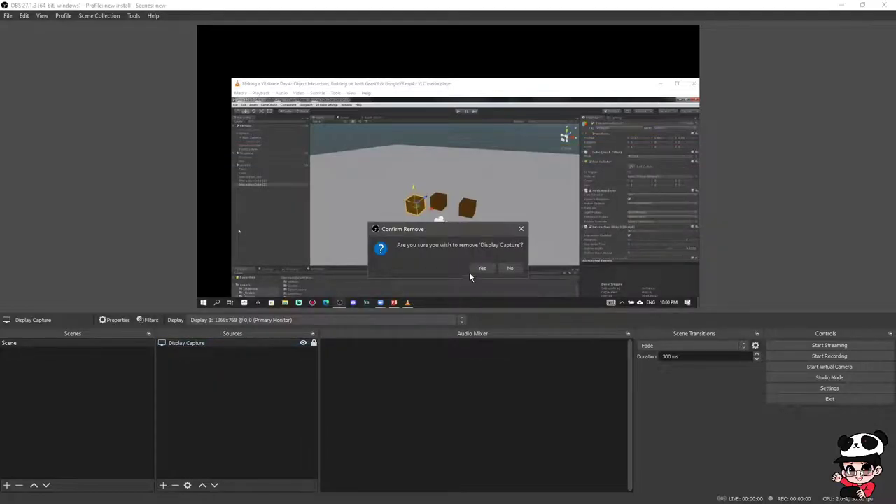
{"action": "left_click", "coordinate": [482, 268]}
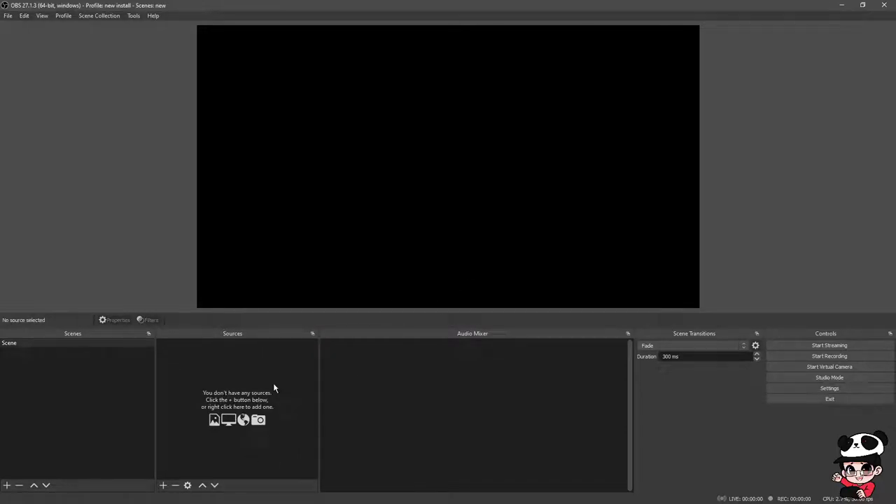
Add a new Image source to the scene with its default name
{"action": "left_click", "coordinate": [164, 485]}
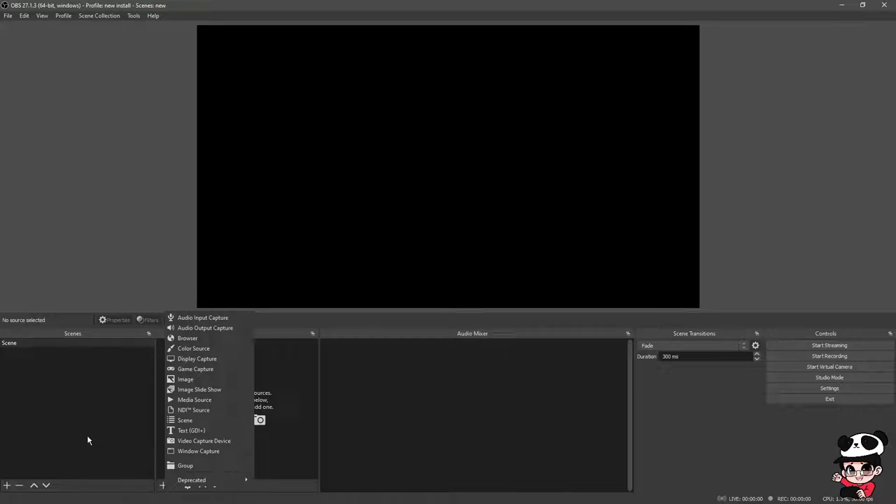
{"action": "left_click", "coordinate": [188, 379]}
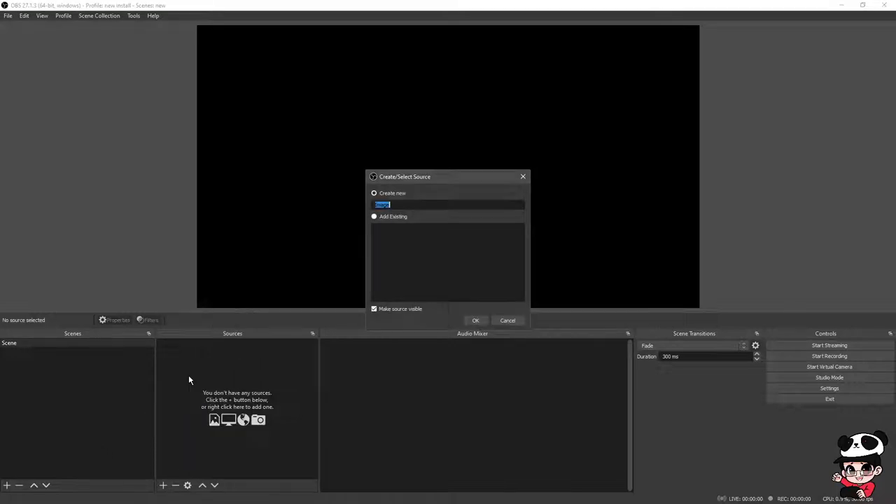
{"action": "left_click", "coordinate": [476, 320]}
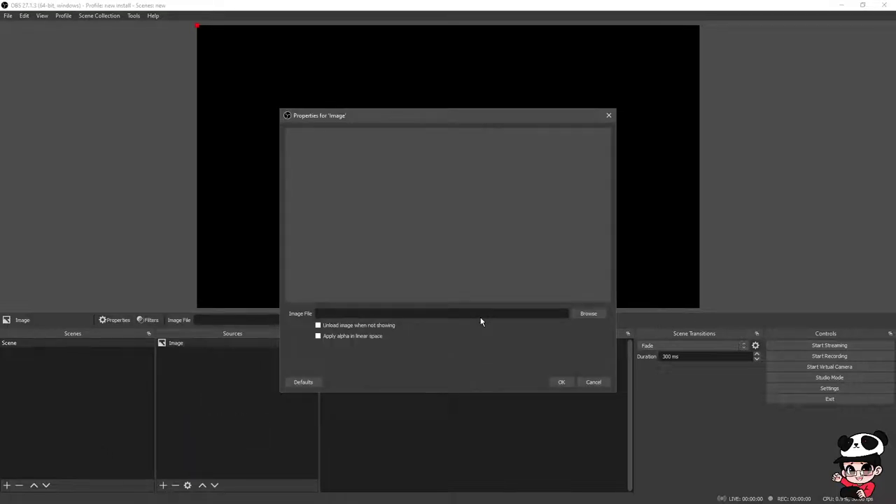
Browse for the image file in the YT content folder of Google Drive
{"action": "left_click", "coordinate": [588, 314]}
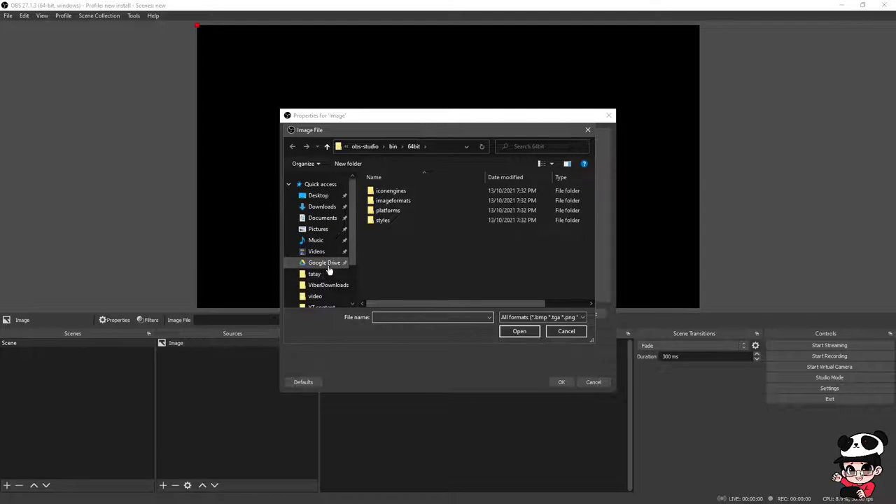
{"action": "left_click", "coordinate": [327, 263]}
{"action": "scroll", "coordinate": [382, 256], "scroll_direction": "down", "scroll_amount": 6}
{"action": "scroll", "coordinate": [388, 256], "scroll_direction": "up", "scroll_amount": 6}
{"action": "scroll", "coordinate": [392, 259], "scroll_direction": "down", "scroll_amount": 2}
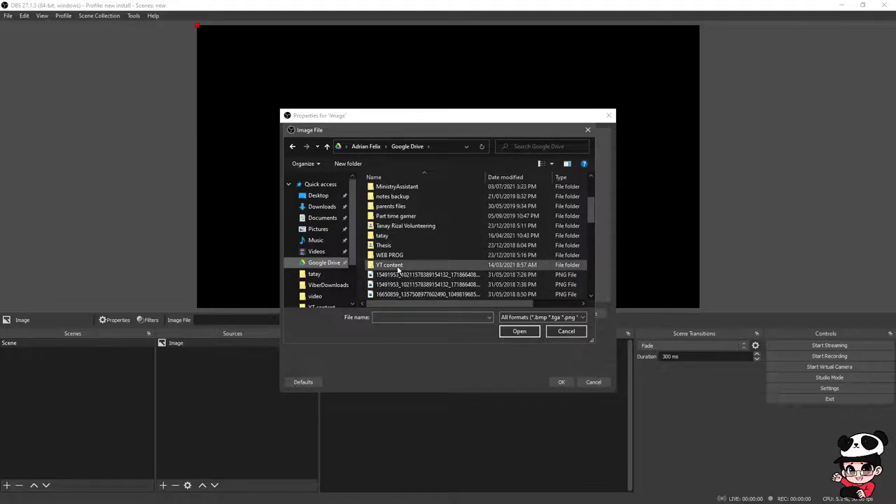
{"action": "double_click", "coordinate": [397, 266]}
Load the ADFLX Gaming banner debotzl-57334d41-00e8-4ff9-b397-a5039e15bc31.jpg into the Image source and confirm its properties
{"action": "scroll", "coordinate": [455, 260], "scroll_direction": "down", "scroll_amount": 1}
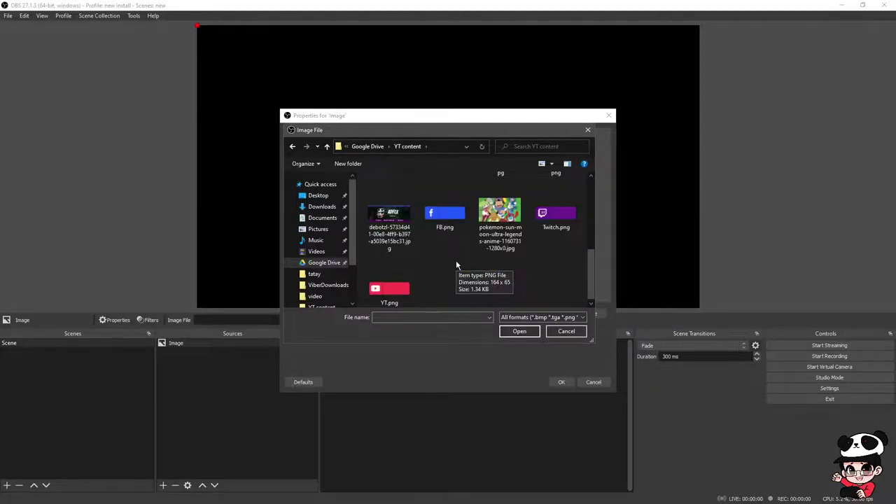
{"action": "scroll", "coordinate": [456, 260], "scroll_direction": "up", "scroll_amount": 2}
{"action": "left_click", "coordinate": [500, 270]}
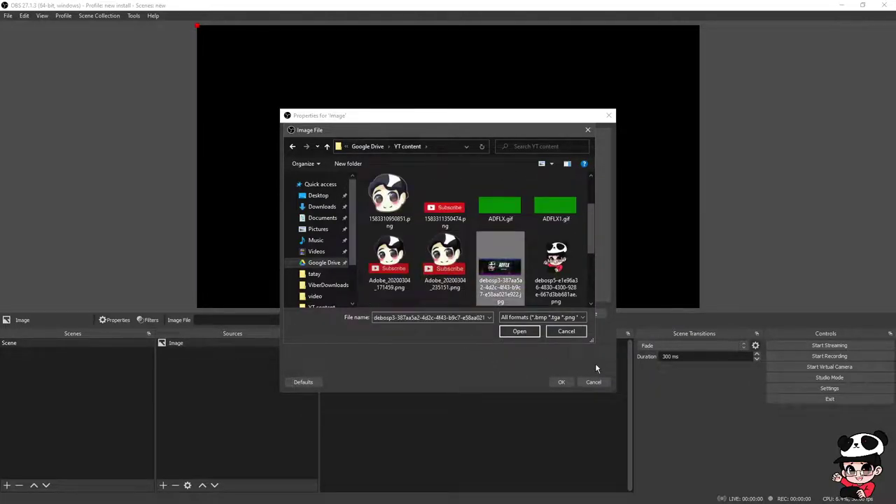
{"action": "scroll", "coordinate": [545, 266], "scroll_direction": "down", "scroll_amount": 1}
{"action": "left_click", "coordinate": [375, 257]}
{"action": "left_click", "coordinate": [554, 389]}
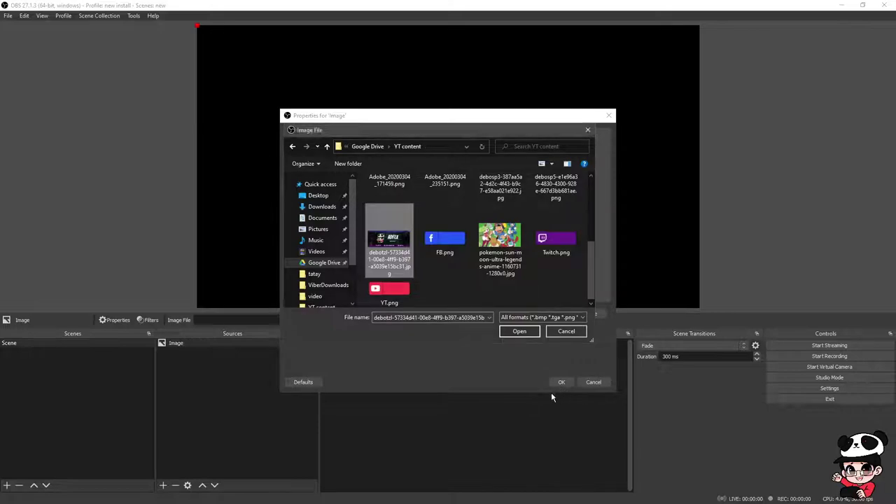
{"action": "left_click", "coordinate": [519, 332]}
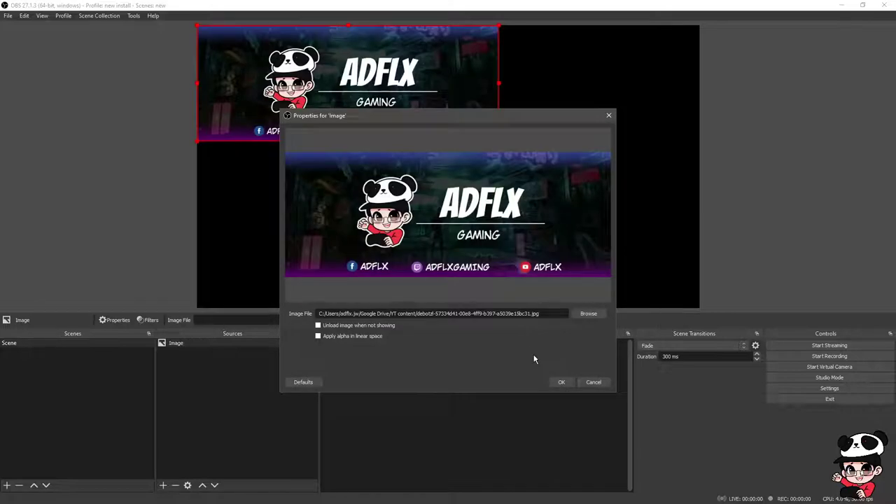
{"action": "left_click", "coordinate": [563, 384]}
Move the banner image towards the middle of the canvas and enlarge it proportionally until it nearly reaches the canvas's right edge
{"action": "left_click_drag", "start_coordinate": [394, 96], "coordinate": [492, 201]}
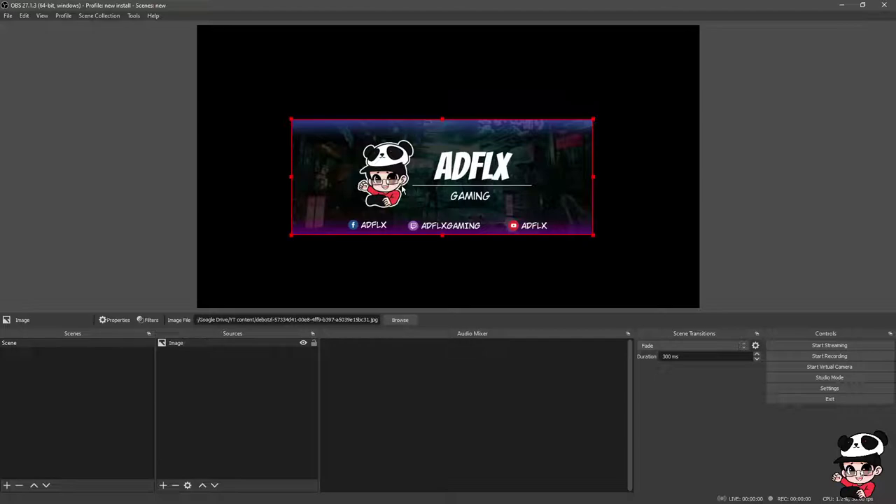
{"action": "left_click_drag", "start_coordinate": [590, 236], "coordinate": [684, 270]}
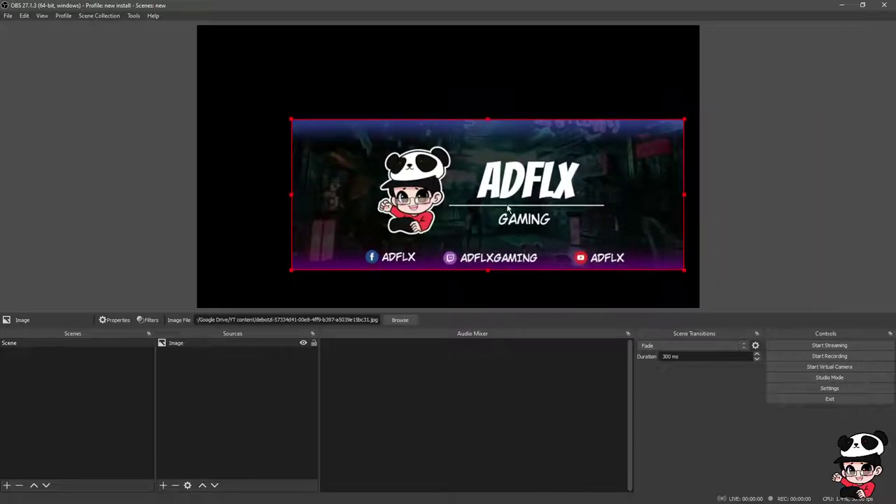
Fit the ADFLX Gaming banner image to the screen, keeping its proportions
{"action": "left_click_drag", "start_coordinate": [507, 207], "coordinate": [449, 175]}
{"action": "right_click", "coordinate": [449, 175]}
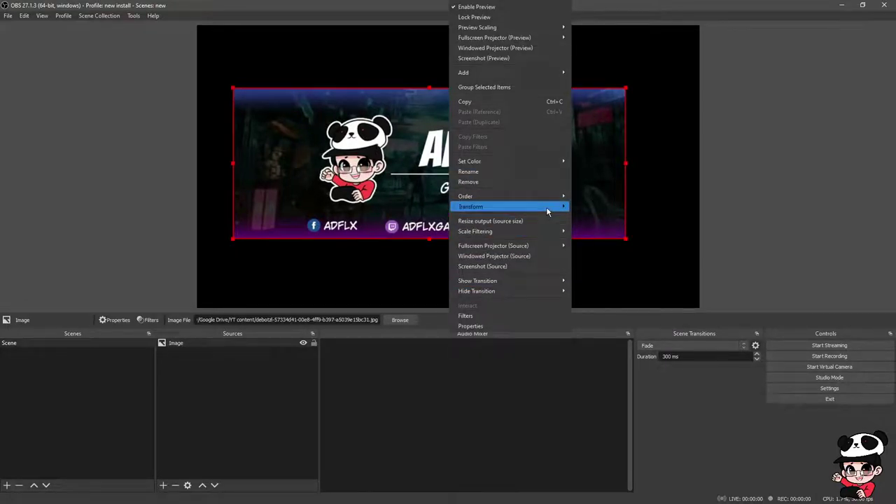
{"action": "mouse_move", "coordinate": [548, 211]}
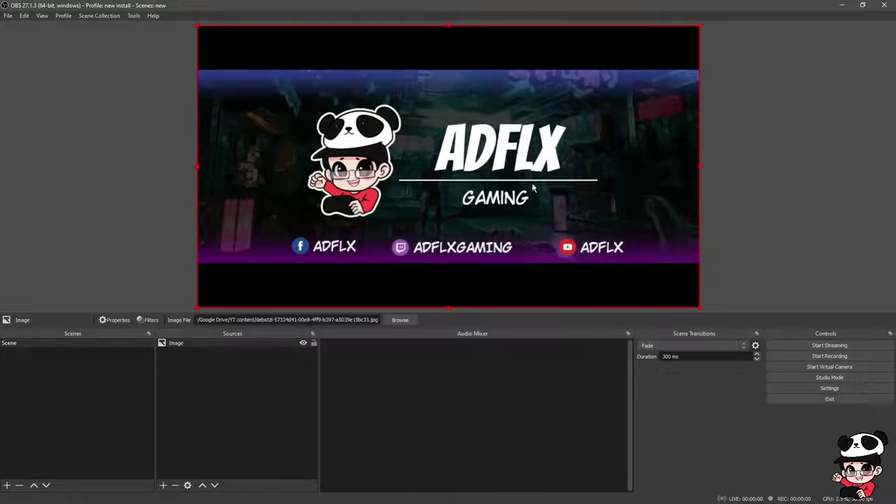
{"action": "mouse_move", "coordinate": [534, 189]}
{"action": "left_mouse_down"}
{"action": "mouse_move", "coordinate": [558, 199]}
{"action": "mouse_move", "coordinate": [523, 206]}
{"action": "mouse_move", "coordinate": [533, 206]}
{"action": "left_mouse_up"}
Hide the Image source and add a new Image Slide Show source with its default name
{"action": "left_click", "coordinate": [284, 344]}
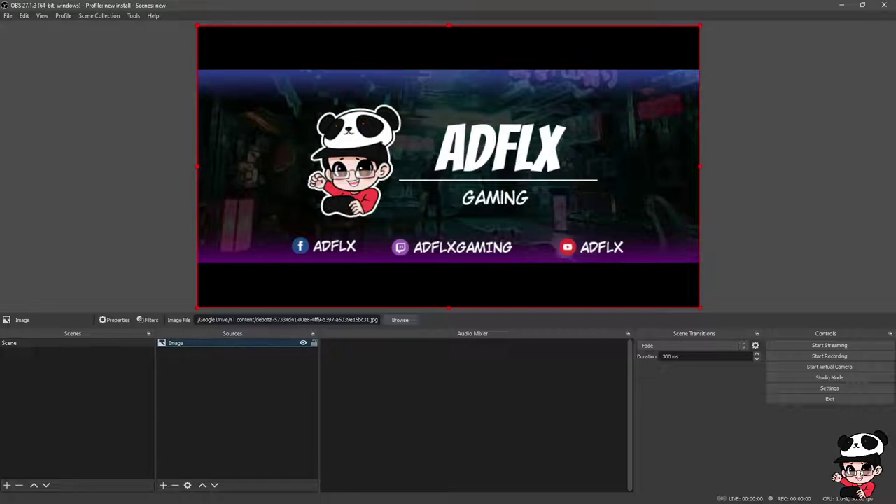
{"action": "left_click", "coordinate": [304, 343]}
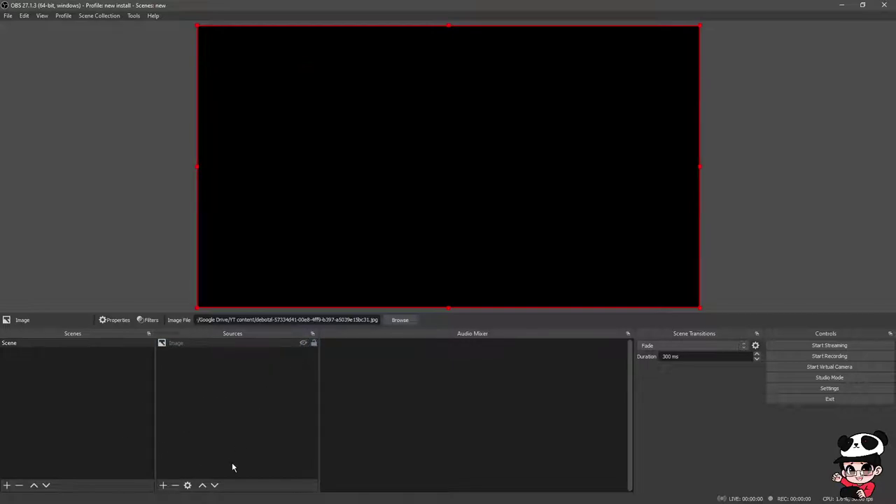
{"action": "left_click", "coordinate": [163, 484]}
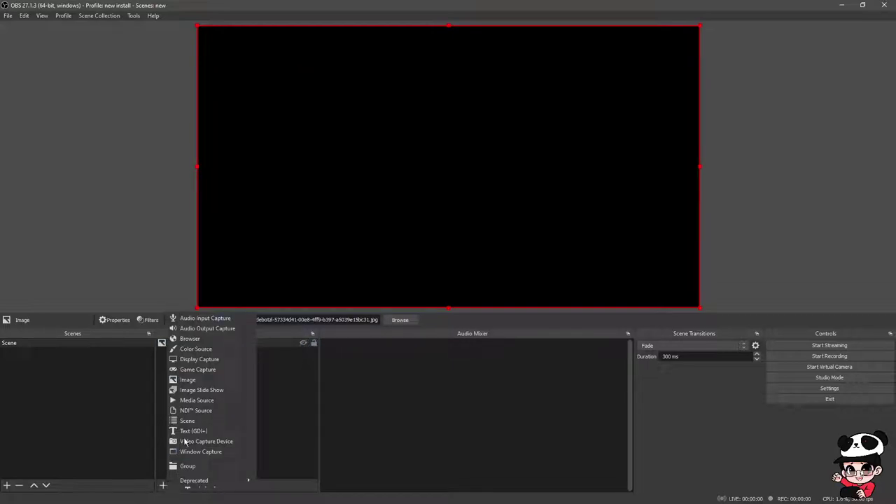
{"action": "left_click", "coordinate": [223, 390]}
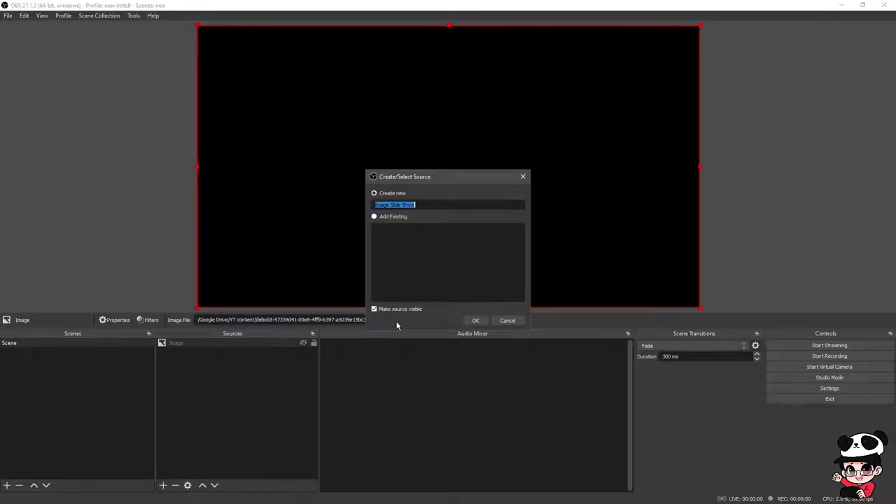
{"action": "left_click", "coordinate": [476, 320]}
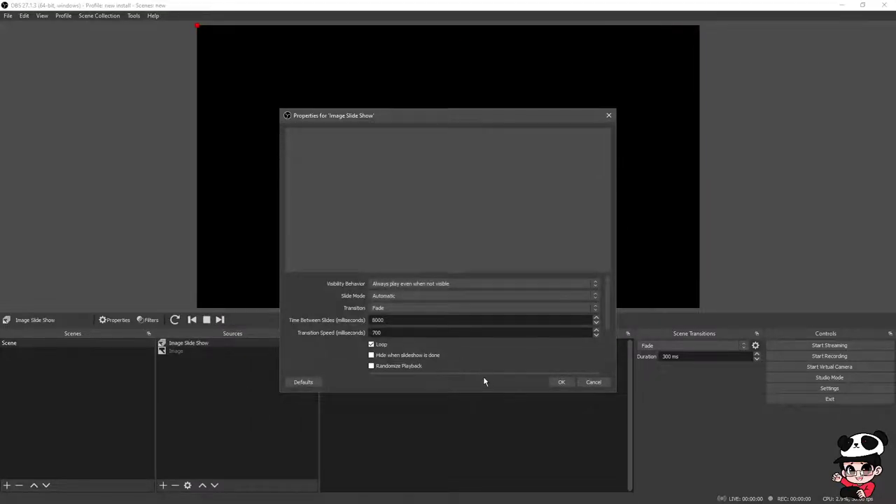
Set the slide show's slide mode to Manual (Use hotkeys to control slideshow)
{"action": "scroll", "coordinate": [547, 356], "scroll_direction": "down", "scroll_amount": 2}
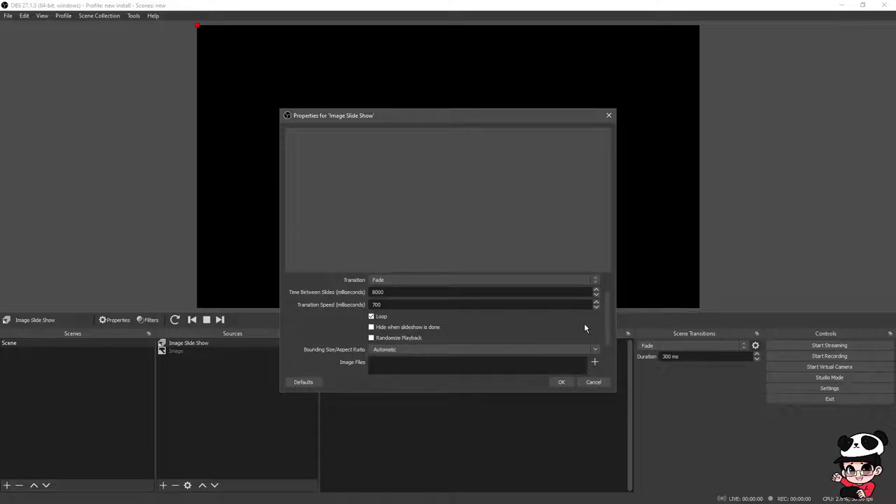
{"action": "scroll", "coordinate": [584, 322], "scroll_direction": "up", "scroll_amount": 2}
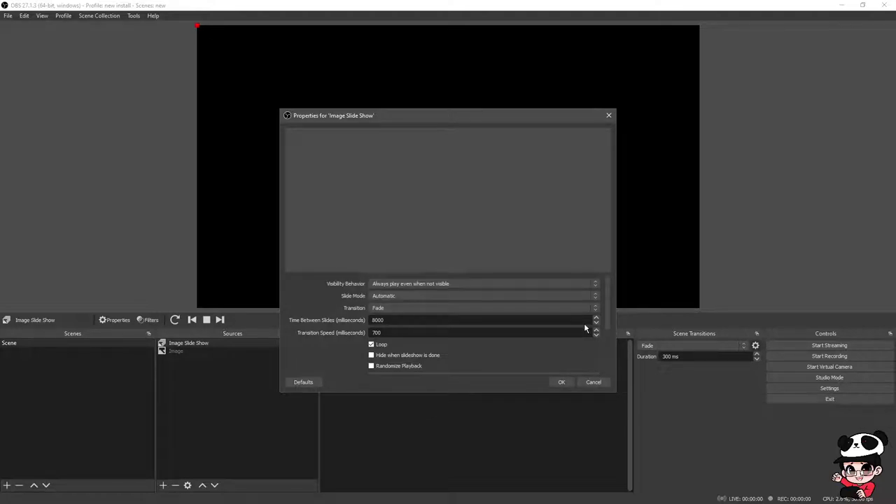
{"action": "left_click", "coordinate": [545, 299]}
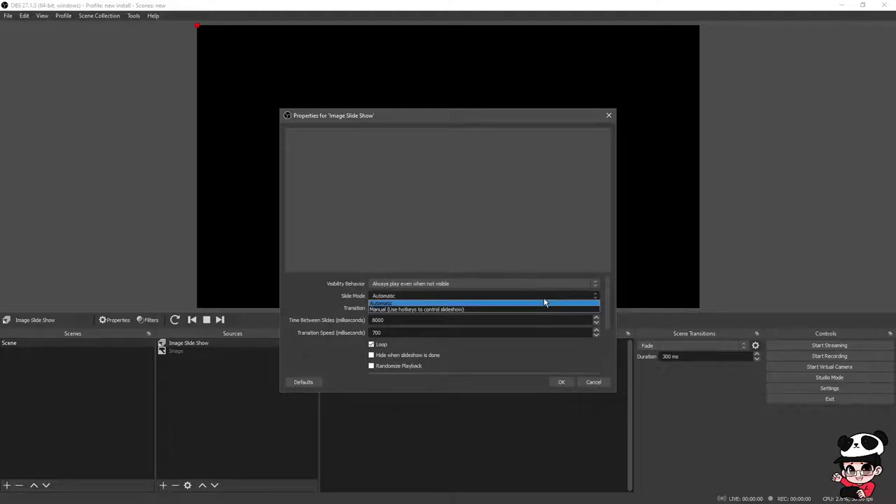
{"action": "left_click", "coordinate": [494, 310]}
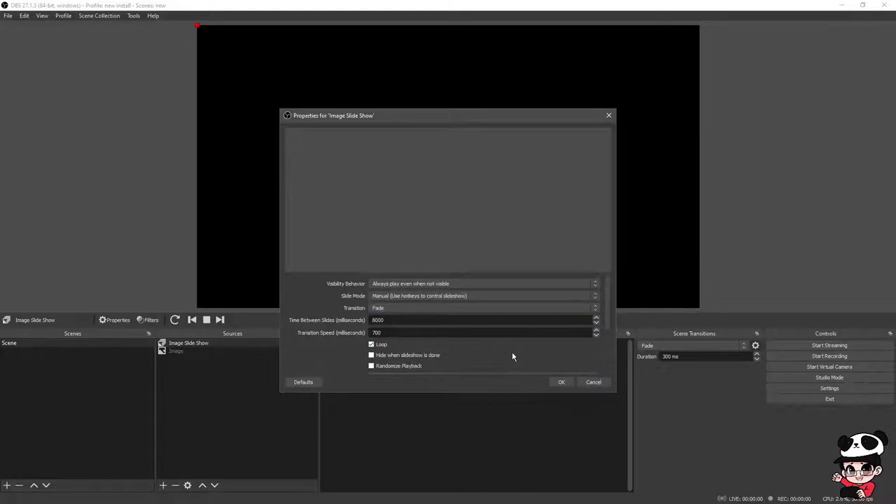
Add the YT content folder from Google Drive as a directory to the slide show's image files
{"action": "scroll", "coordinate": [512, 353], "scroll_direction": "down", "scroll_amount": 2}
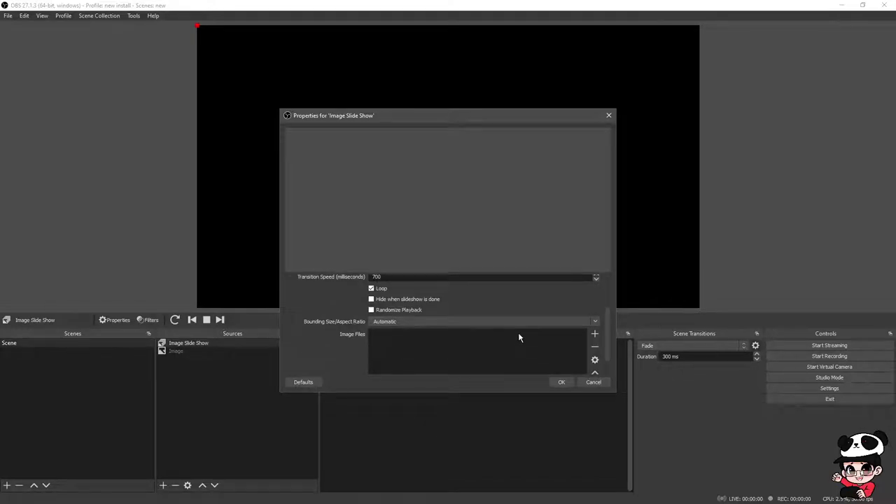
{"action": "left_click", "coordinate": [594, 336]}
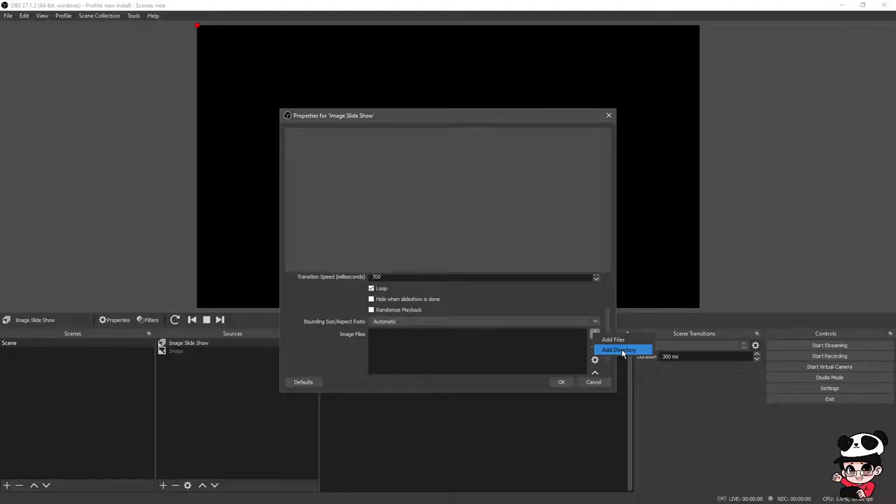
{"action": "left_click", "coordinate": [620, 350]}
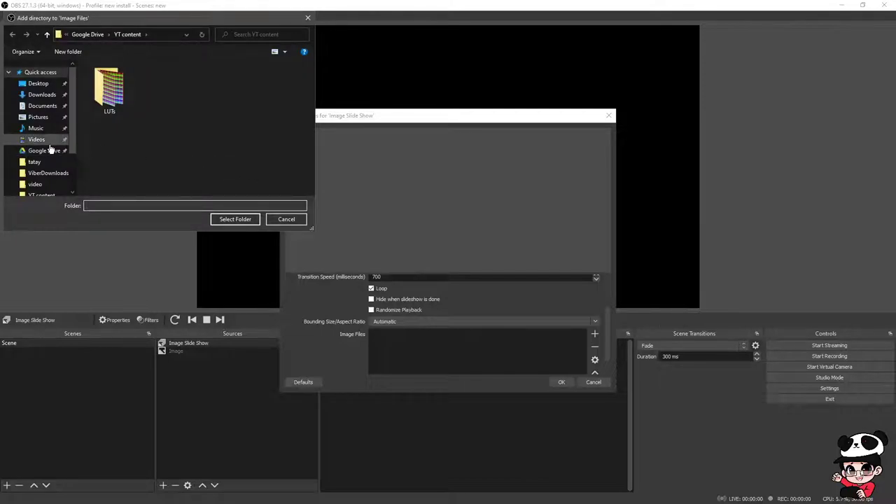
{"action": "scroll", "coordinate": [56, 158], "scroll_direction": "down", "scroll_amount": 1}
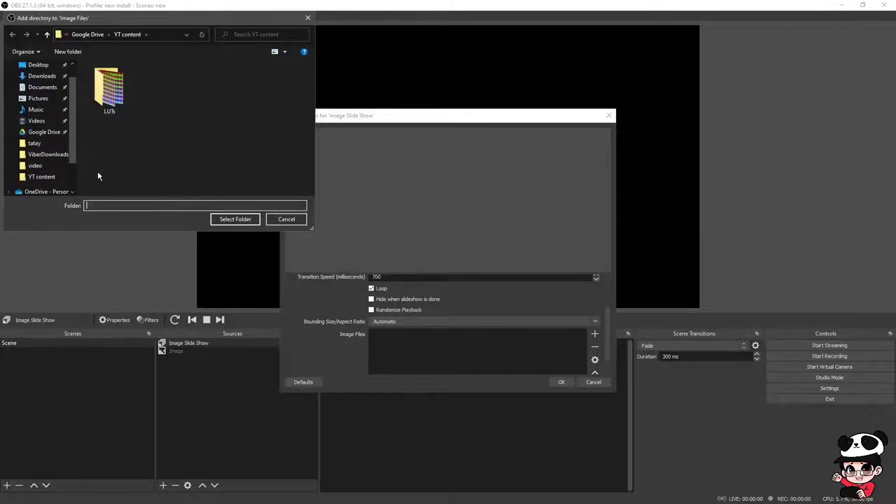
{"action": "left_click", "coordinate": [59, 175]}
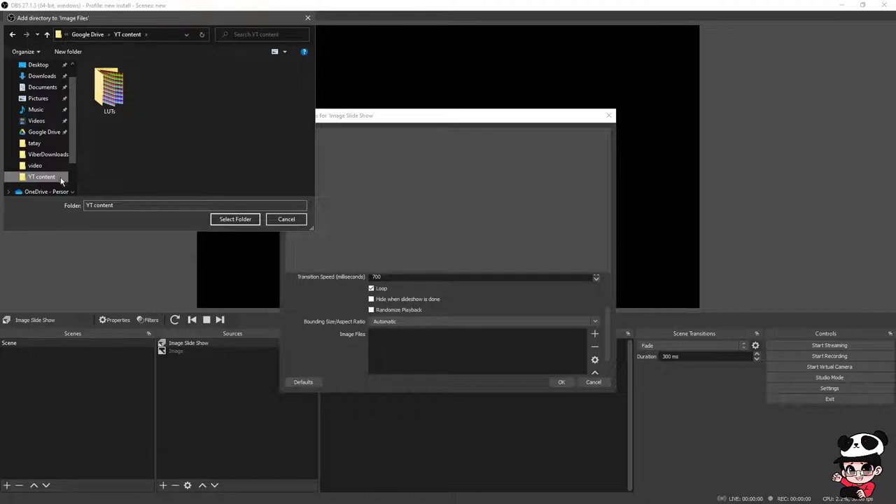
{"action": "left_click", "coordinate": [235, 220]}
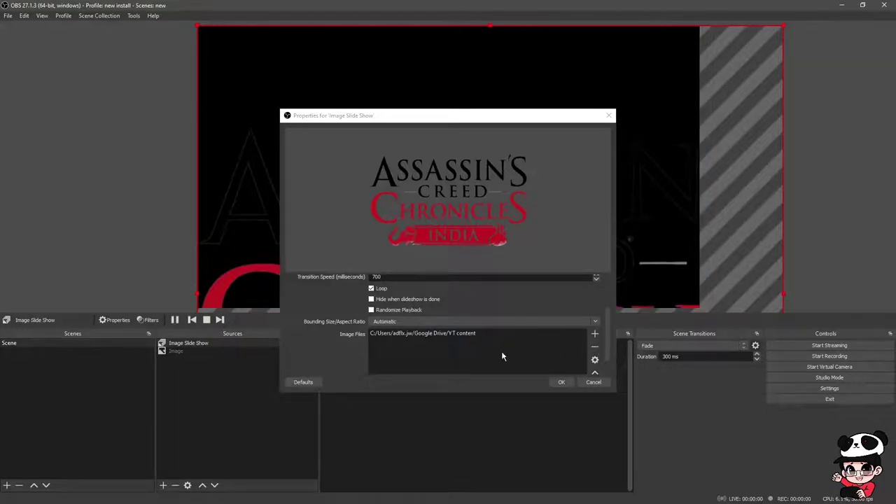
Fit the slide show to the screen on the canvas and confirm its properties
{"action": "scroll", "coordinate": [534, 309], "scroll_direction": "up", "scroll_amount": 2}
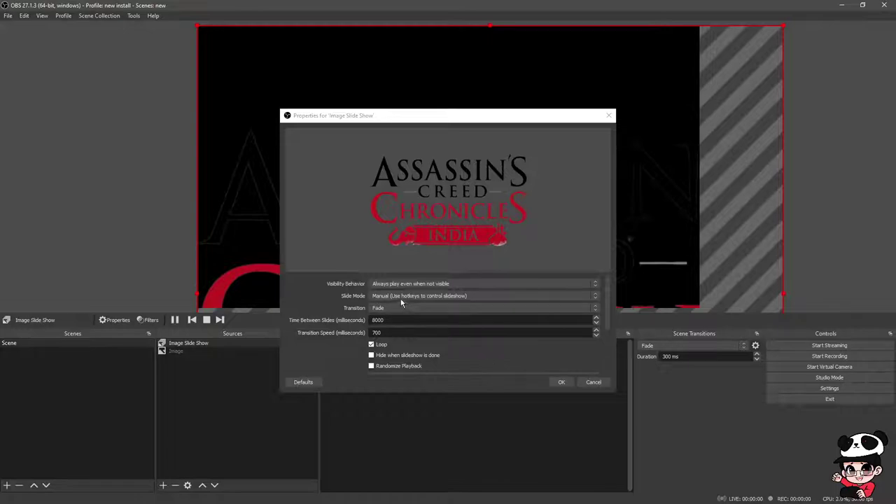
{"action": "right_click", "coordinate": [651, 155]}
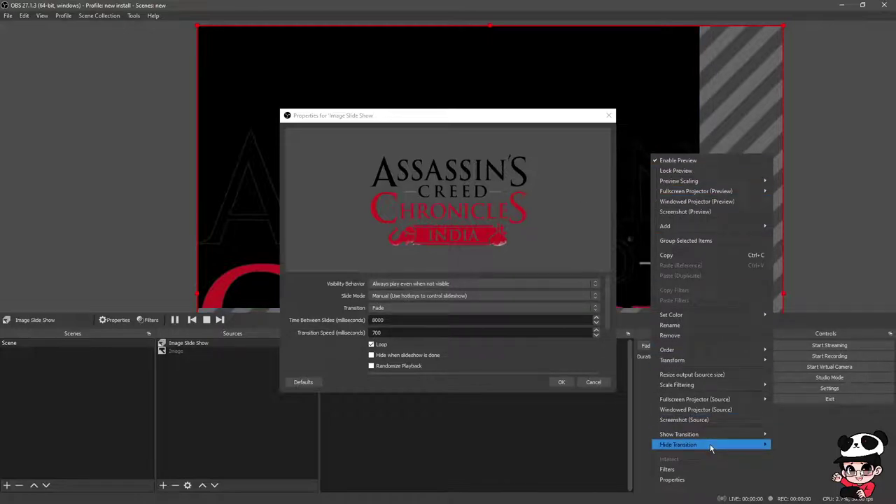
{"action": "mouse_move", "coordinate": [748, 440]}
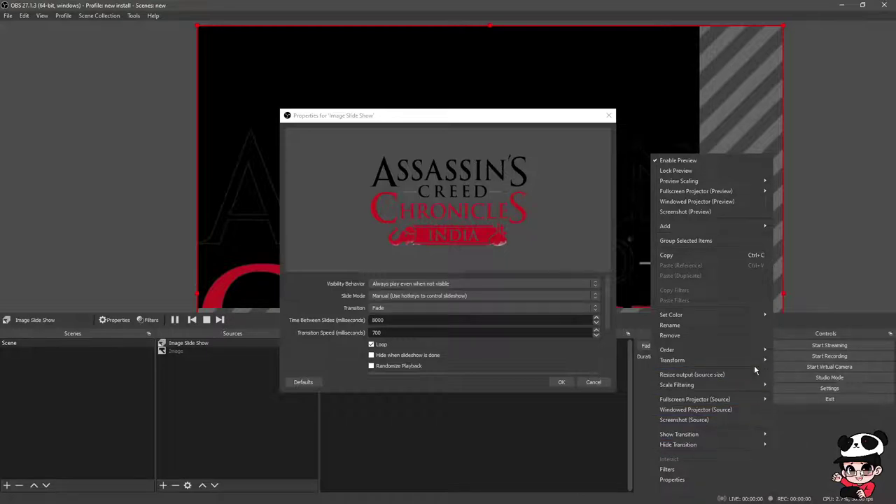
{"action": "mouse_move", "coordinate": [760, 363]}
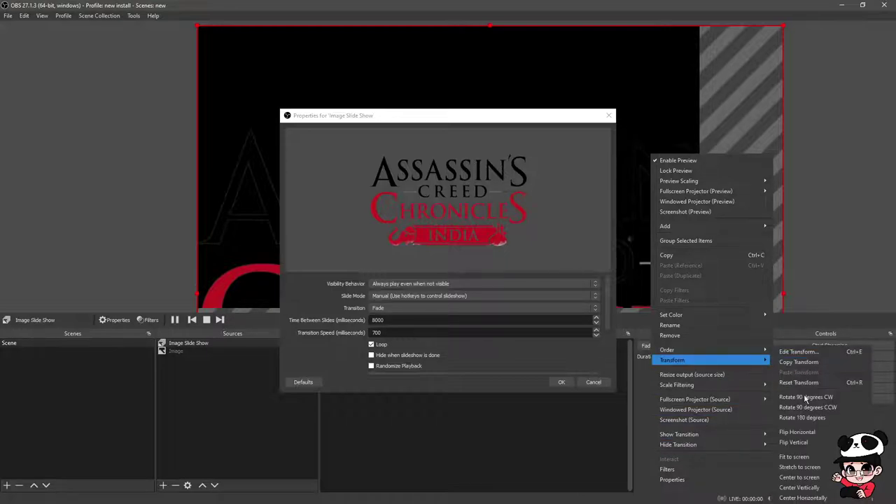
{"action": "left_click", "coordinate": [832, 458]}
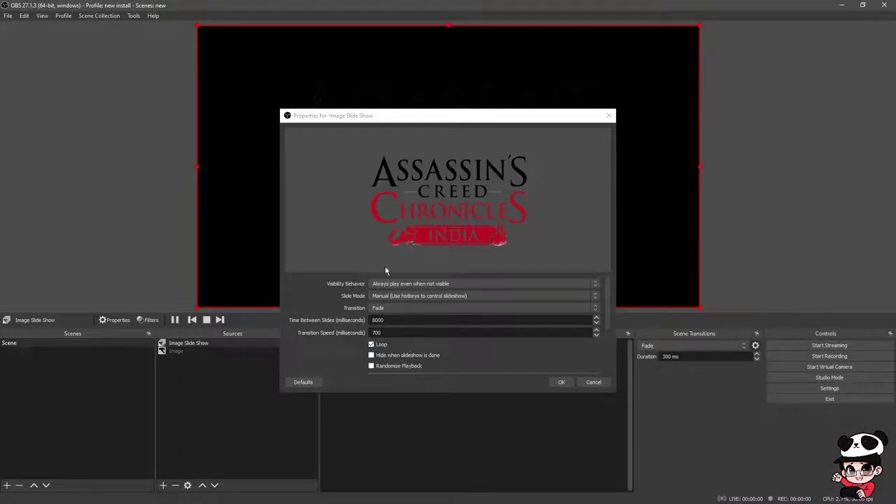
{"action": "left_click", "coordinate": [562, 384]}
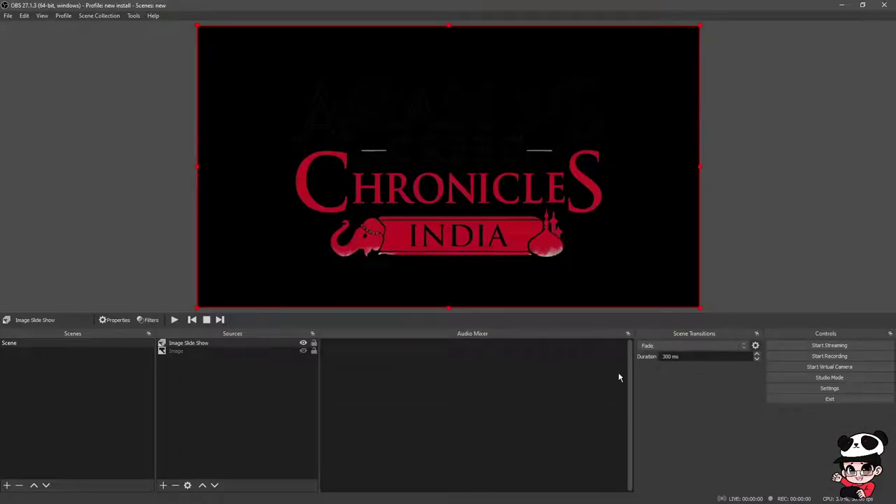
Assign the Right arrow key as the Next Slide hotkey for the Image Slide Show in the program settings
{"action": "left_click", "coordinate": [8, 16]}
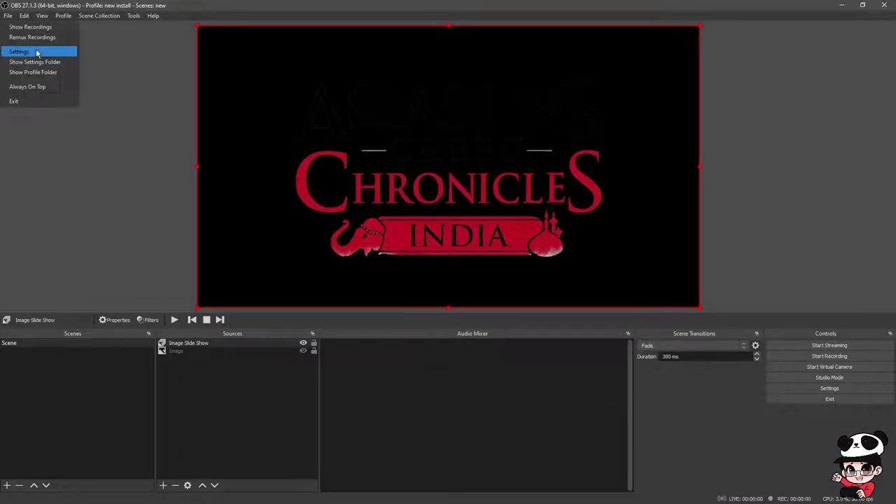
{"action": "left_click", "coordinate": [36, 50]}
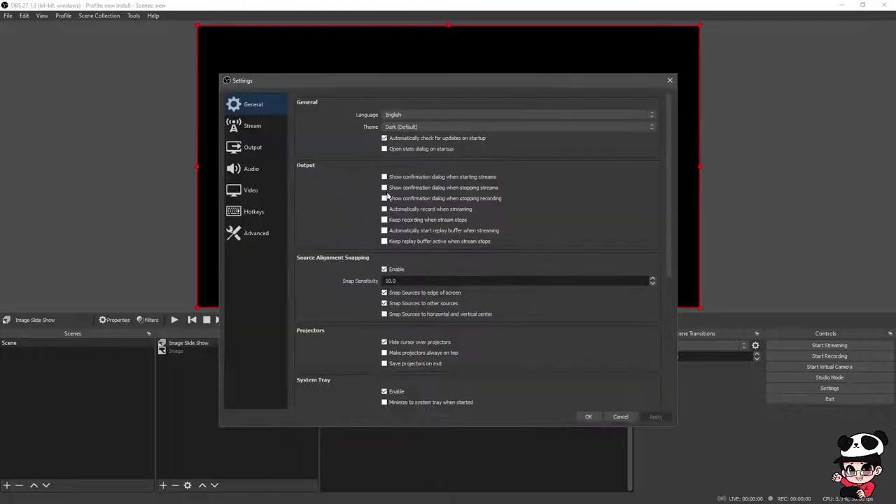
{"action": "left_click", "coordinate": [264, 152]}
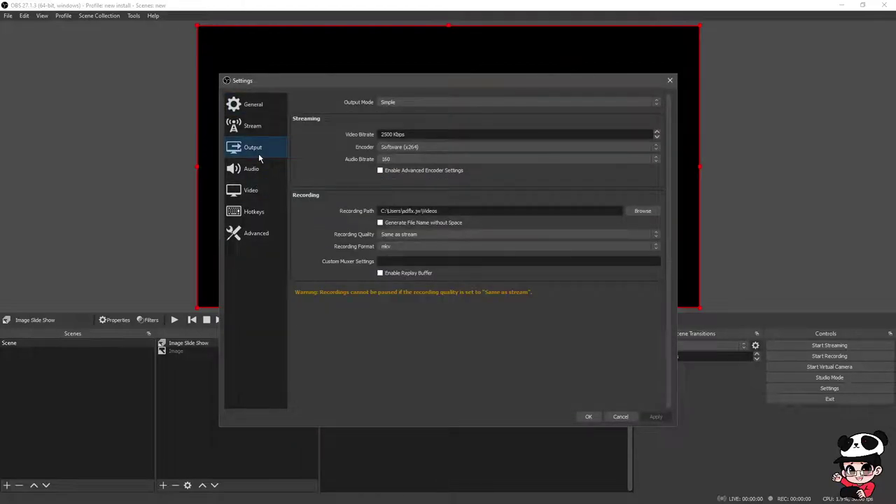
{"action": "left_click", "coordinate": [264, 236]}
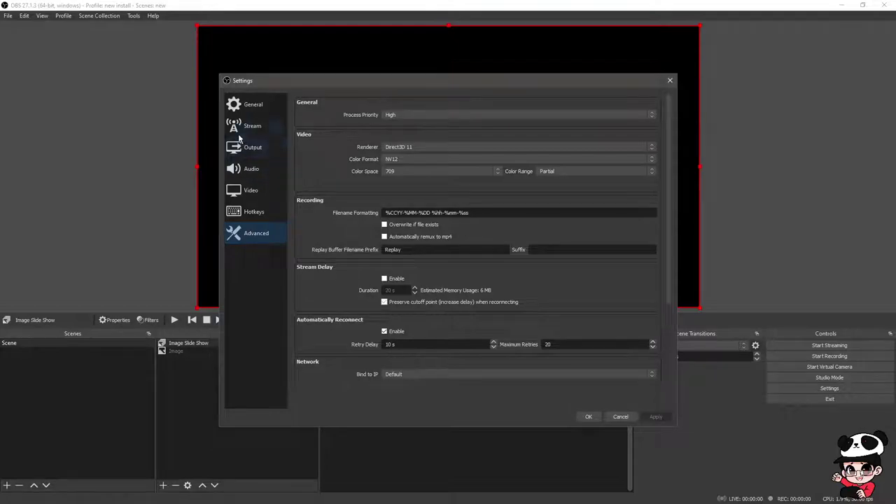
{"action": "left_click", "coordinate": [259, 212]}
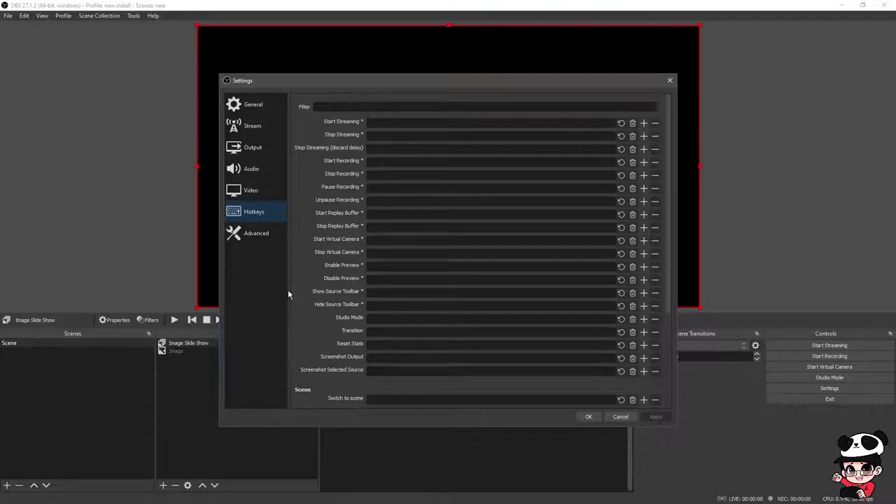
{"action": "scroll", "coordinate": [306, 294], "scroll_direction": "down", "scroll_amount": 3}
{"action": "scroll", "coordinate": [307, 301], "scroll_direction": "up", "scroll_amount": 3}
{"action": "scroll", "coordinate": [306, 306], "scroll_direction": "down", "scroll_amount": 5}
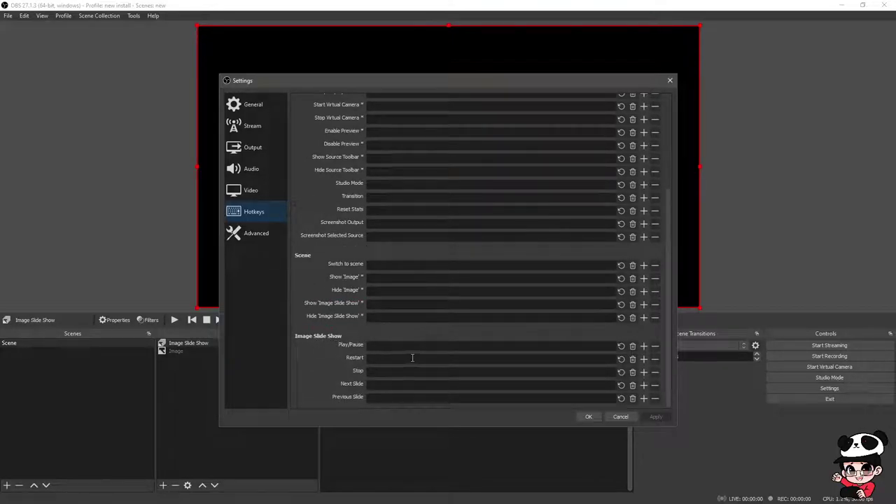
{"action": "left_click", "coordinate": [378, 344]}
{"action": "left_click", "coordinate": [375, 358]}
{"action": "left_click", "coordinate": [378, 371]}
{"action": "left_click", "coordinate": [376, 384]}
{"action": "key", "text": "Right"}
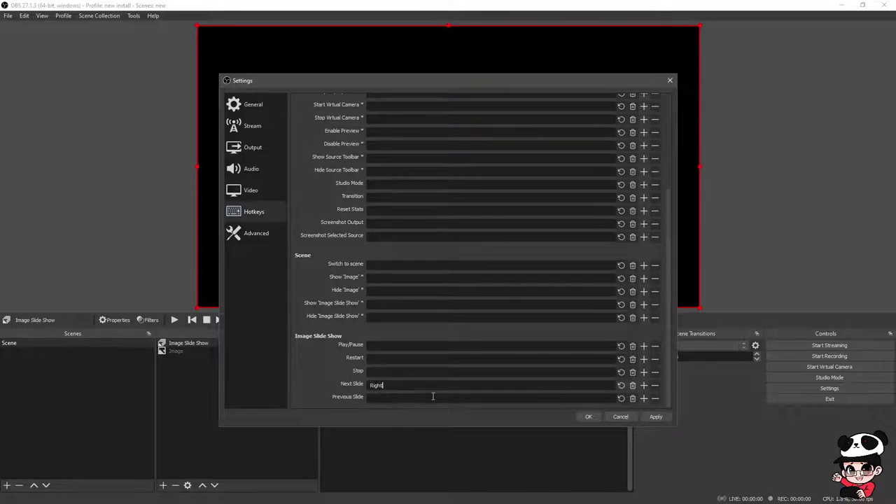
Assign the Left arrow key as the Image Slide Show's Previous Slide hotkey and save the settings
{"action": "left_click", "coordinate": [435, 398]}
{"action": "key", "text": "Left"}
{"action": "left_click", "coordinate": [653, 417]}
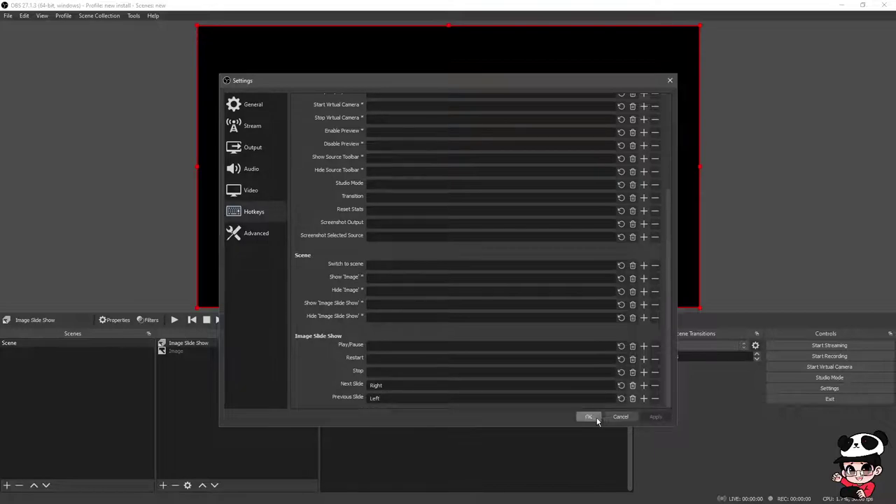
{"action": "left_click", "coordinate": [588, 417]}
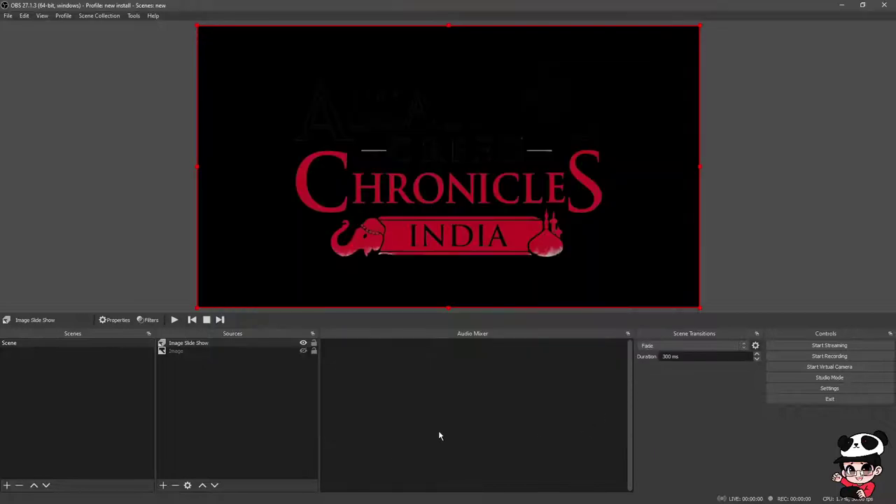
Hide the Image Slide Show, add a new Media Source to the scene, and browse for its local file
{"action": "left_click", "coordinate": [276, 401]}
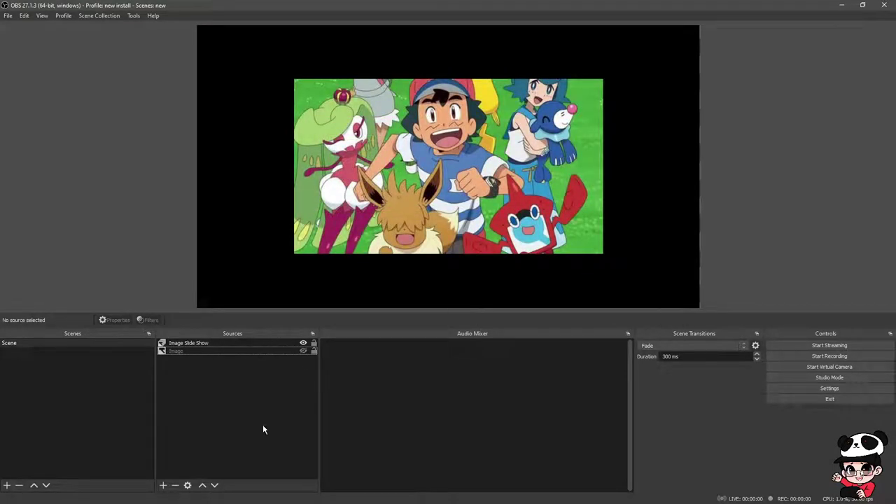
{"action": "left_click", "coordinate": [304, 345]}
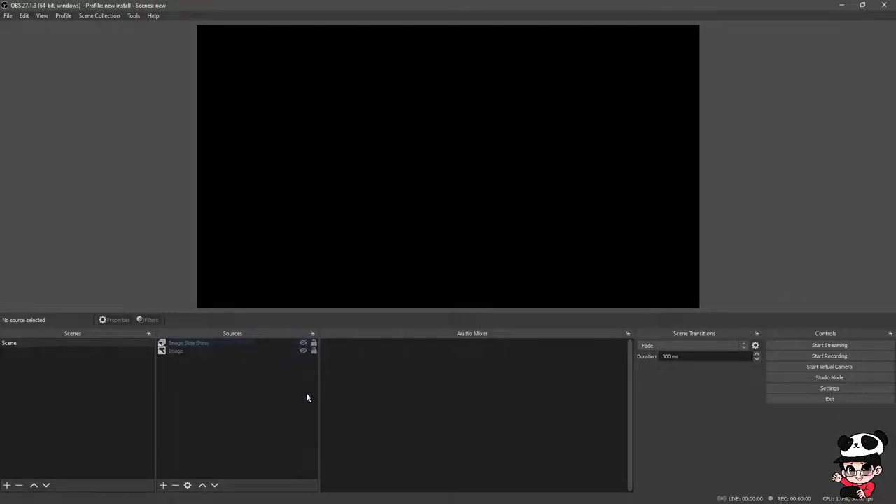
{"action": "left_click", "coordinate": [163, 486]}
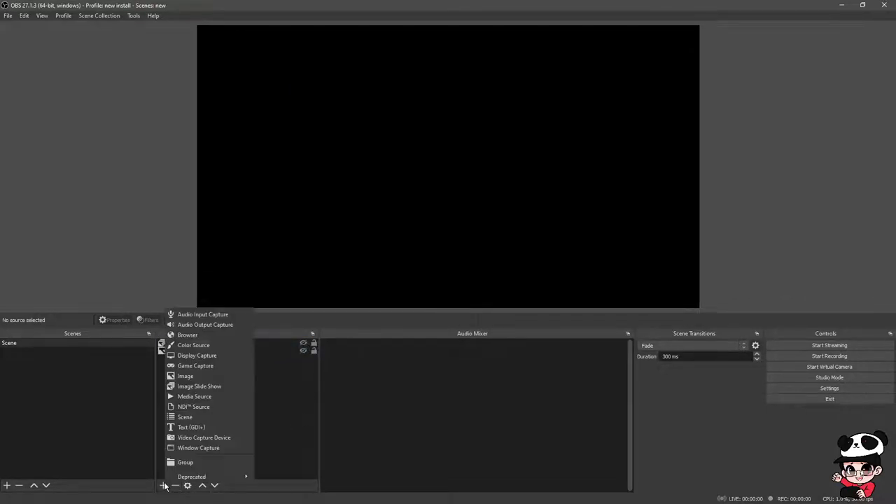
{"action": "left_click", "coordinate": [240, 399]}
{"action": "left_click", "coordinate": [477, 321]}
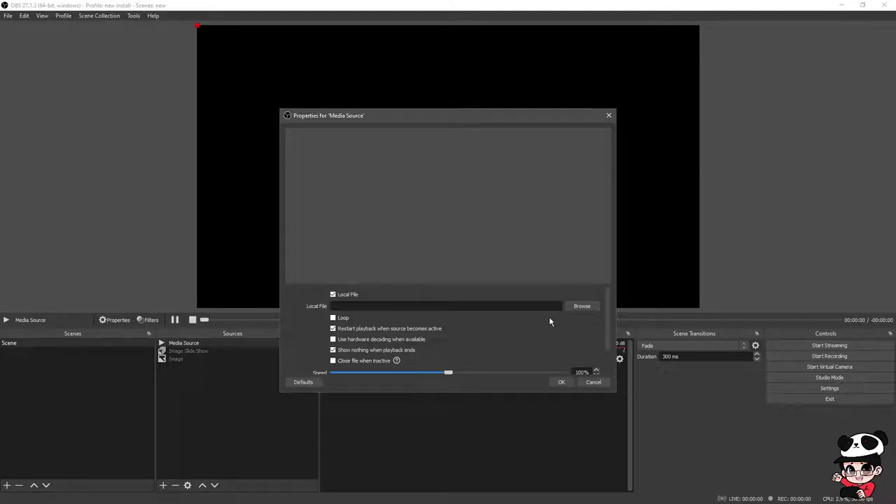
{"action": "scroll", "coordinate": [568, 330], "scroll_direction": "down", "scroll_amount": 2}
{"action": "scroll", "coordinate": [568, 330], "scroll_direction": "up", "scroll_amount": 2}
{"action": "left_click", "coordinate": [582, 306]}
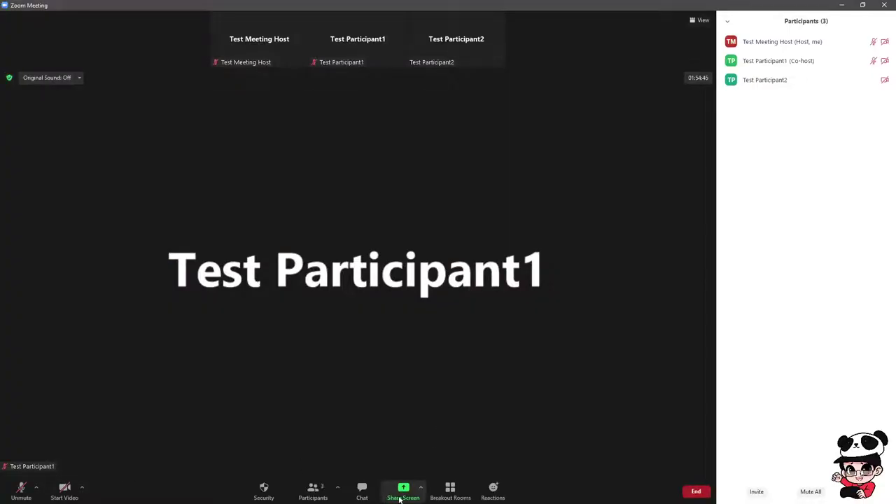
Switch to the Zoom meeting and examine the advanced Video sharing option, closing the share window without sharing
{"action": "left_click", "coordinate": [400, 498]}
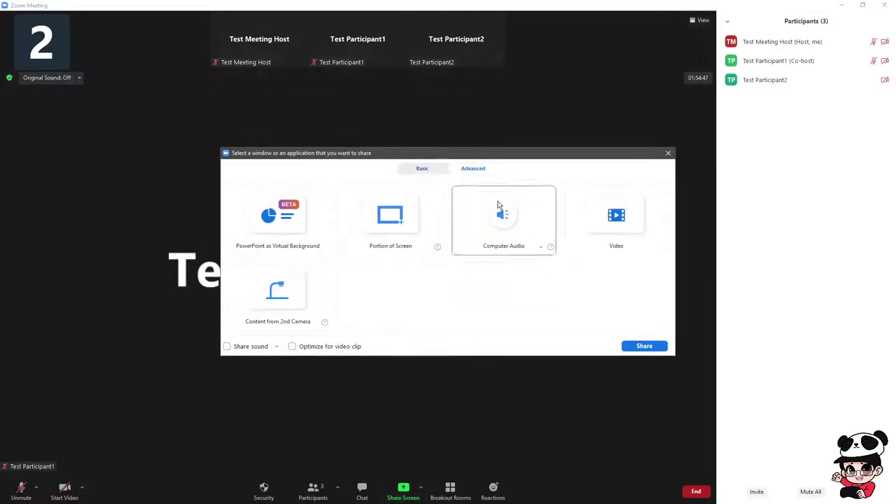
{"action": "left_click", "coordinate": [645, 233]}
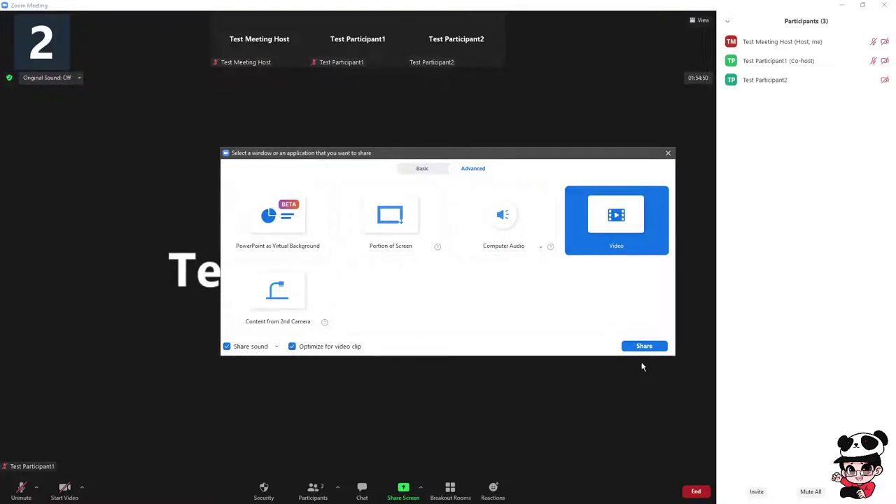
{"action": "left_click", "coordinate": [669, 154]}
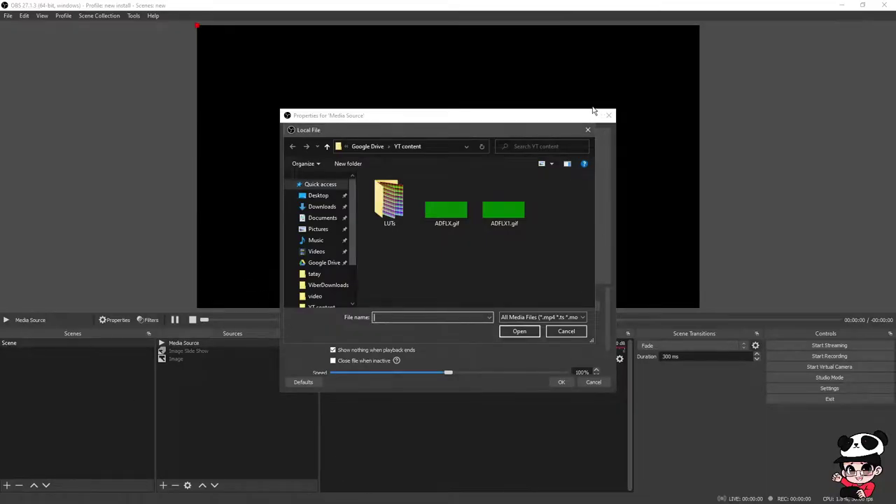
{"action": "left_click", "coordinate": [589, 132]}
{"action": "left_click", "coordinate": [608, 117]}
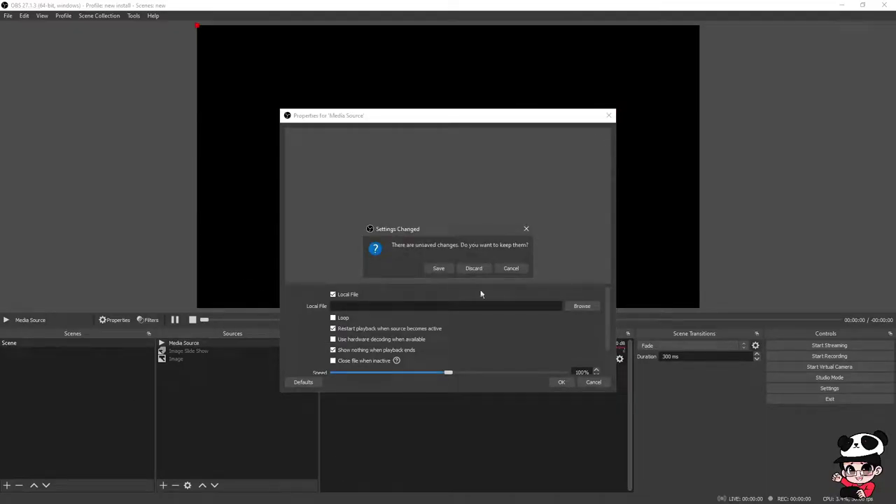
{"action": "left_click", "coordinate": [511, 270]}
{"action": "scroll", "coordinate": [463, 336], "scroll_direction": "down", "scroll_amount": 2}
{"action": "scroll", "coordinate": [463, 335], "scroll_direction": "up", "scroll_amount": 2}
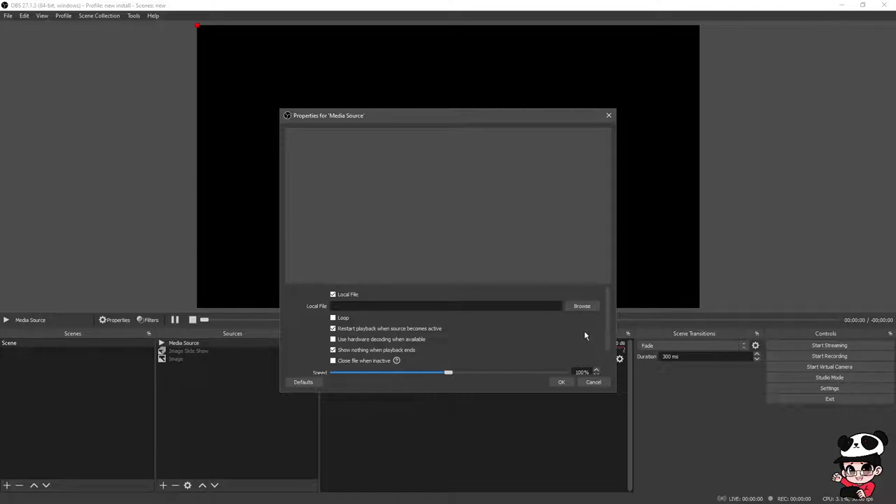
Load 1547983267315.mp4 from the Documents video folder as the Media Source's local file and confirm its properties
{"action": "left_click", "coordinate": [578, 308]}
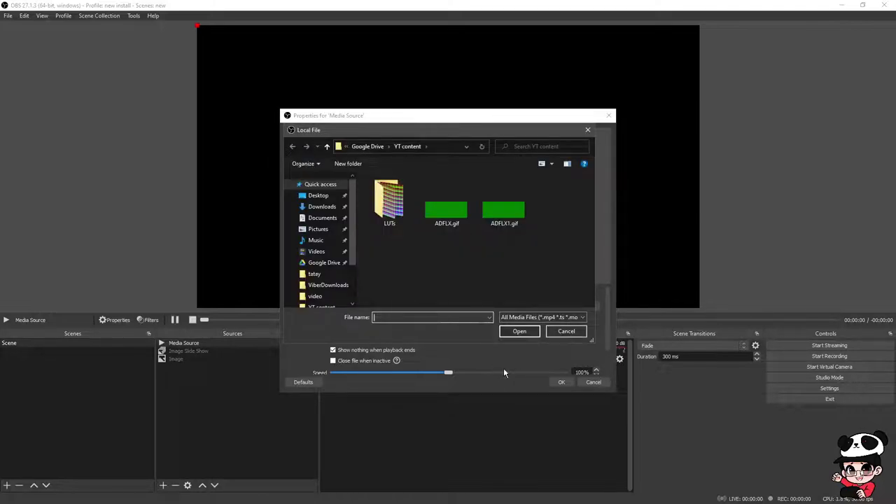
{"action": "scroll", "coordinate": [315, 267], "scroll_direction": "down", "scroll_amount": 1}
{"action": "left_click", "coordinate": [316, 277]}
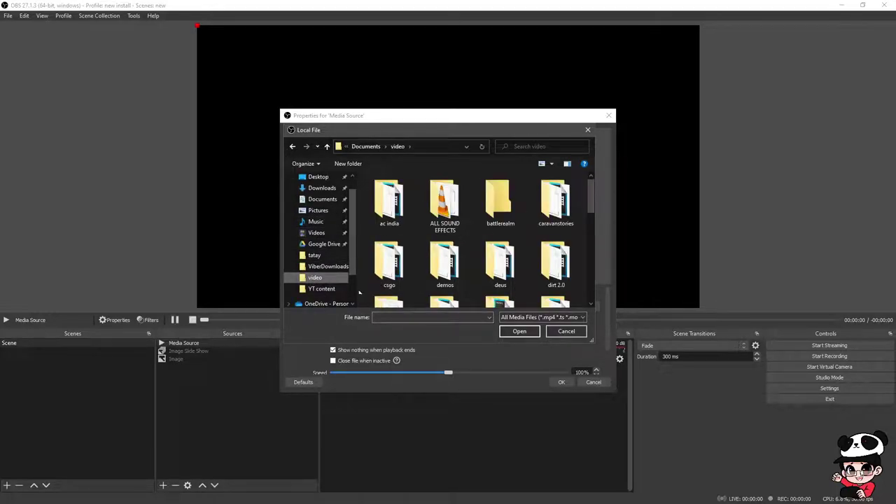
{"action": "scroll", "coordinate": [490, 259], "scroll_direction": "down", "scroll_amount": 5}
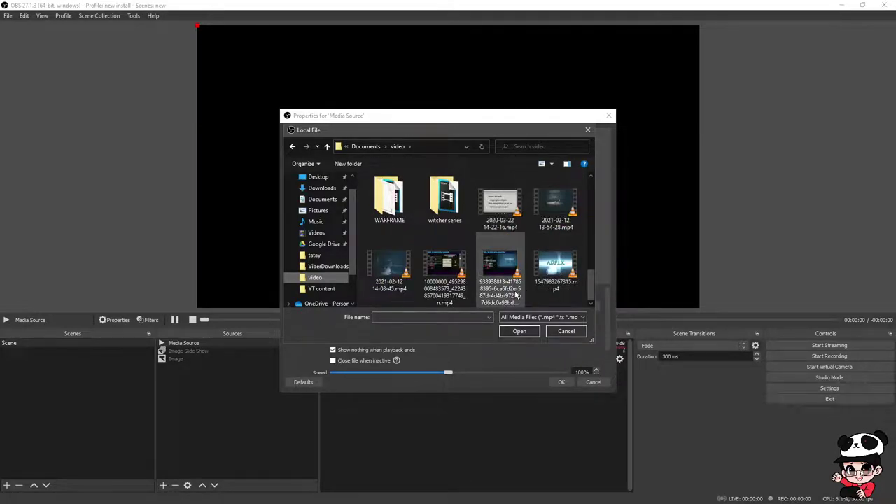
{"action": "scroll", "coordinate": [543, 294], "scroll_direction": "up", "scroll_amount": 3}
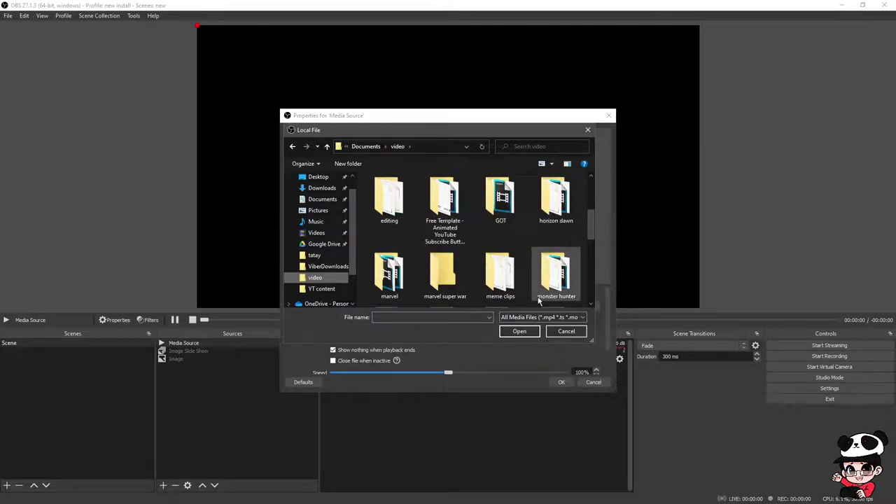
{"action": "scroll", "coordinate": [553, 284], "scroll_direction": "down", "scroll_amount": 2}
{"action": "left_click", "coordinate": [561, 271]}
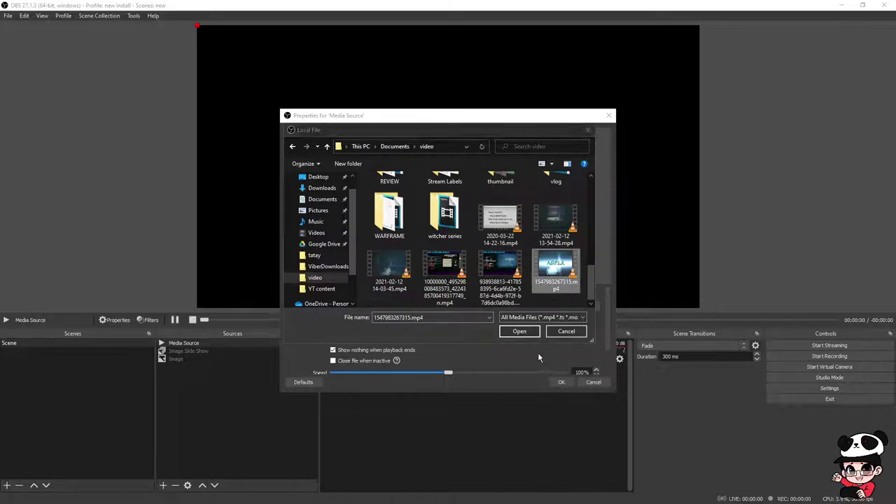
{"action": "left_click", "coordinate": [519, 332]}
{"action": "left_click", "coordinate": [562, 383]}
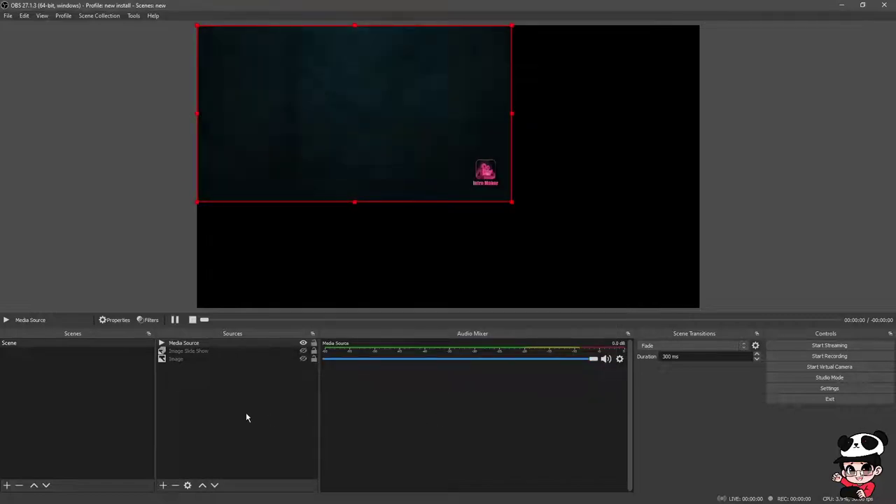
Fit the Media Source video to the screen on the canvas and deselect it
{"action": "right_click", "coordinate": [397, 121]}
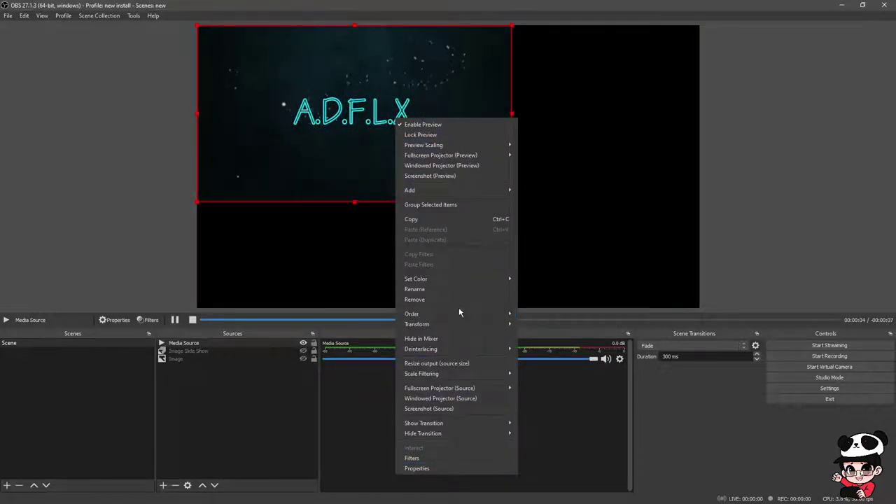
{"action": "mouse_move", "coordinate": [500, 327]}
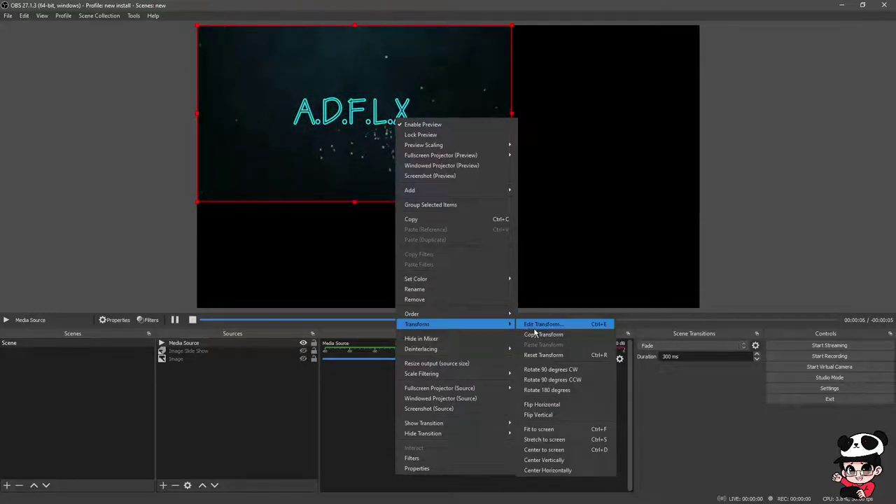
{"action": "left_click", "coordinate": [553, 429]}
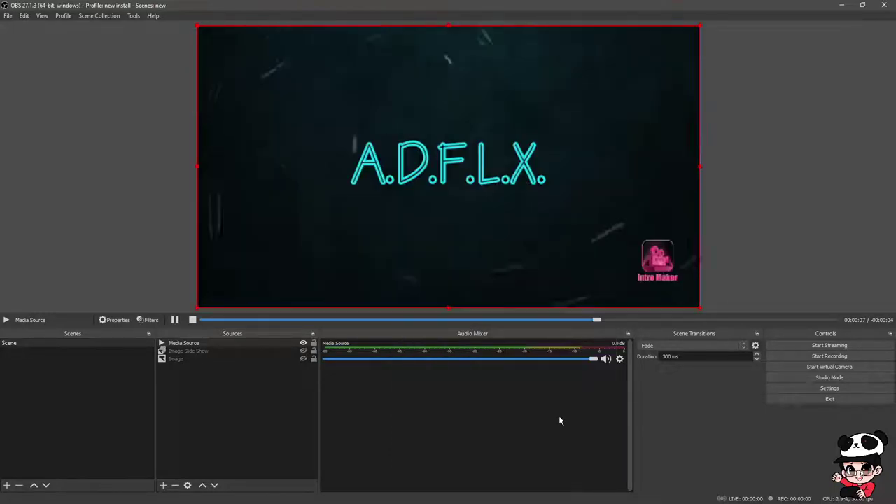
{"action": "left_click", "coordinate": [200, 392]}
Add a second scene named Scene 2, replay the video in the first scene, and return to Scene 2
{"action": "left_click", "coordinate": [6, 486]}
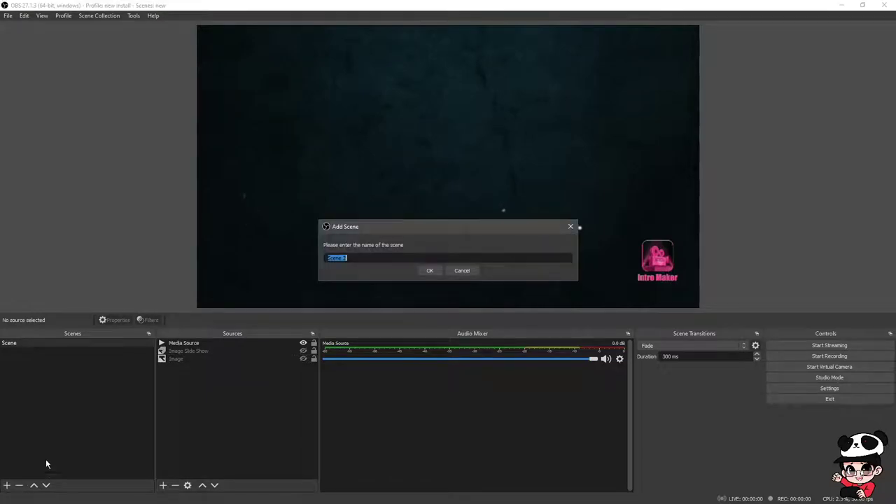
{"action": "left_click", "coordinate": [426, 271]}
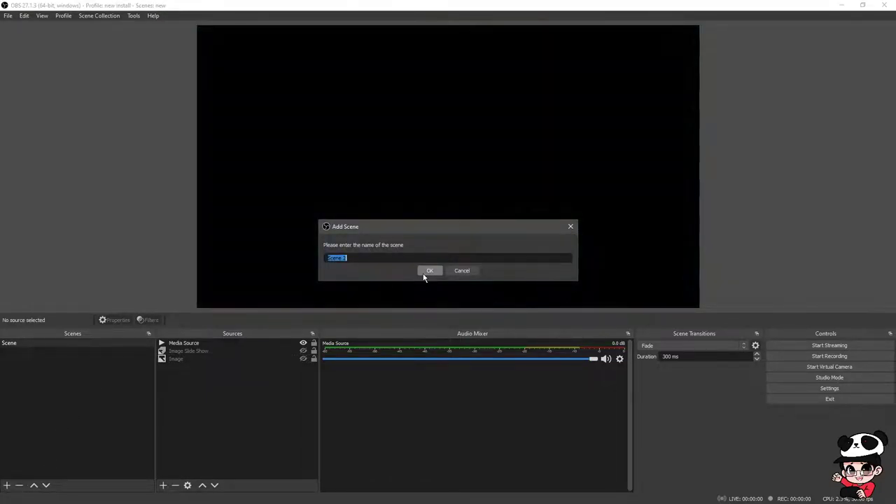
{"action": "left_click", "coordinate": [42, 343]}
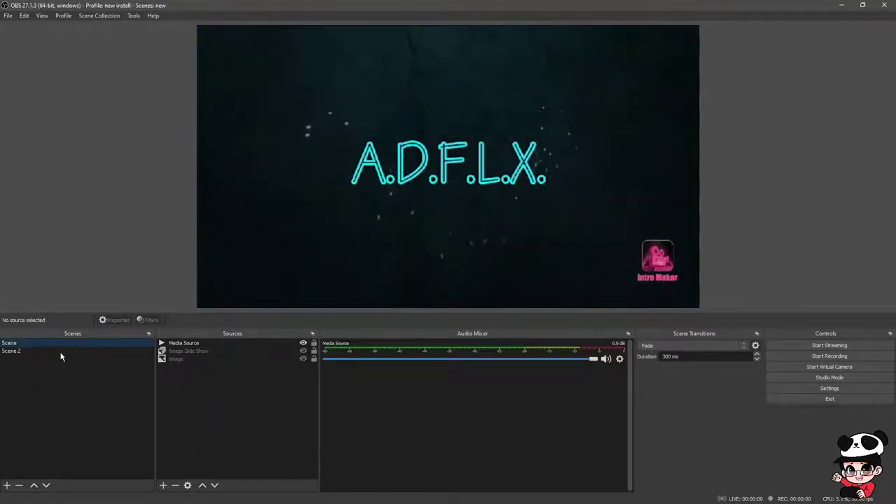
{"action": "left_click", "coordinate": [53, 351]}
Add a new media source to Scene 2, load a local gameplay video into it, and confirm its properties
{"action": "left_click", "coordinate": [163, 485]}
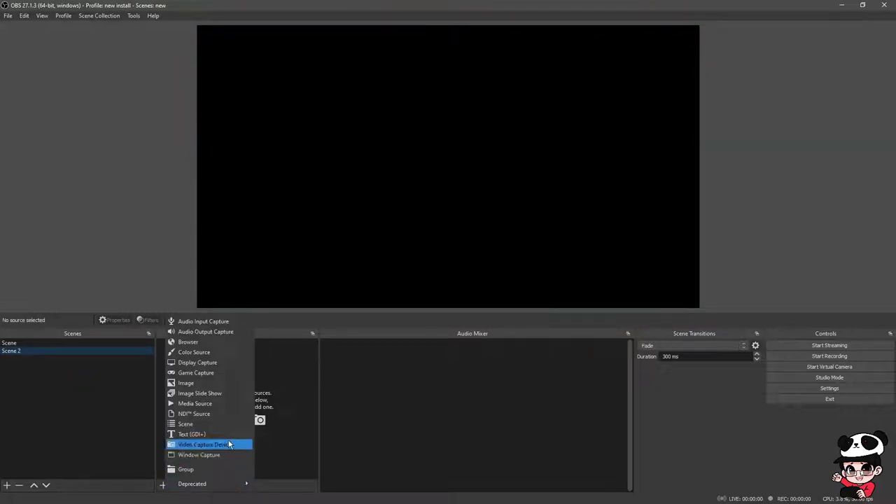
{"action": "left_click", "coordinate": [210, 404]}
{"action": "left_click", "coordinate": [473, 320]}
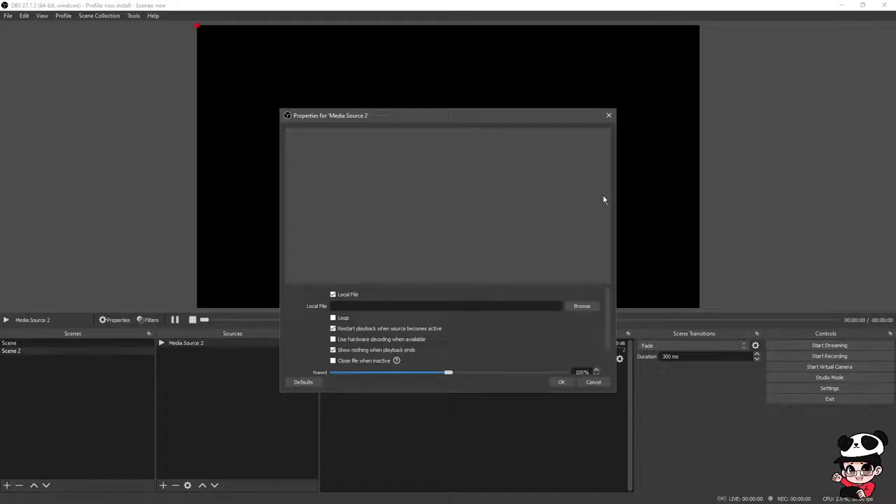
{"action": "left_click", "coordinate": [578, 308]}
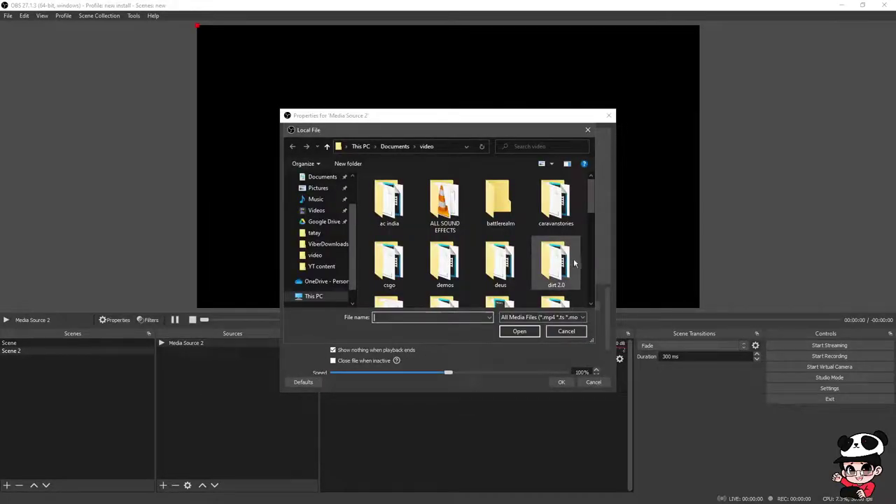
{"action": "scroll", "coordinate": [371, 261], "scroll_direction": "down", "scroll_amount": 5}
{"action": "scroll", "coordinate": [319, 256], "scroll_direction": "down", "scroll_amount": 1}
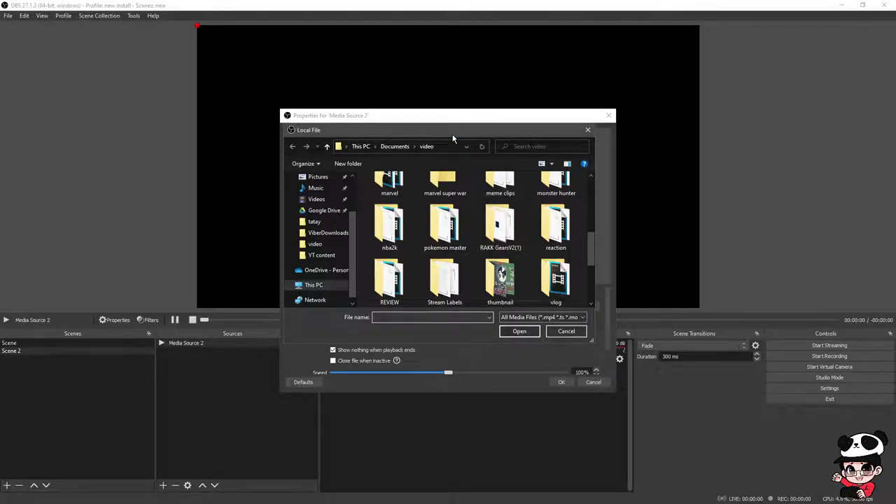
{"action": "key", "text": "Escape"}
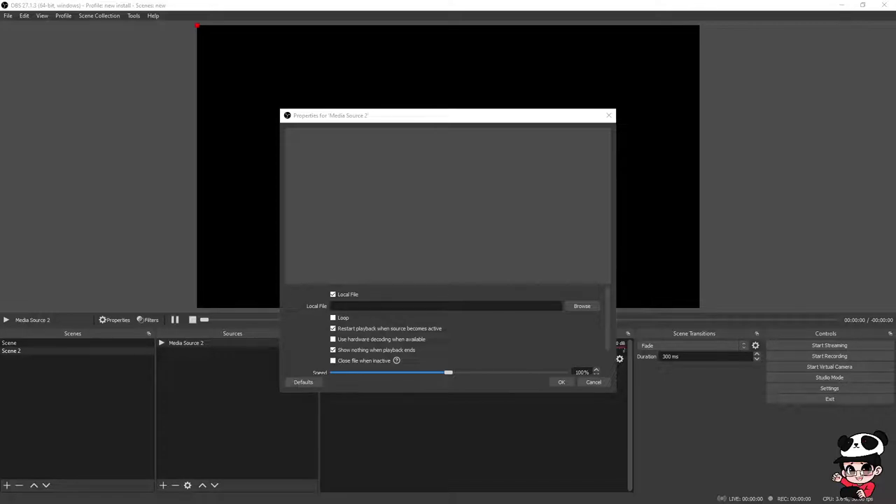
{"action": "left_click", "coordinate": [560, 383]}
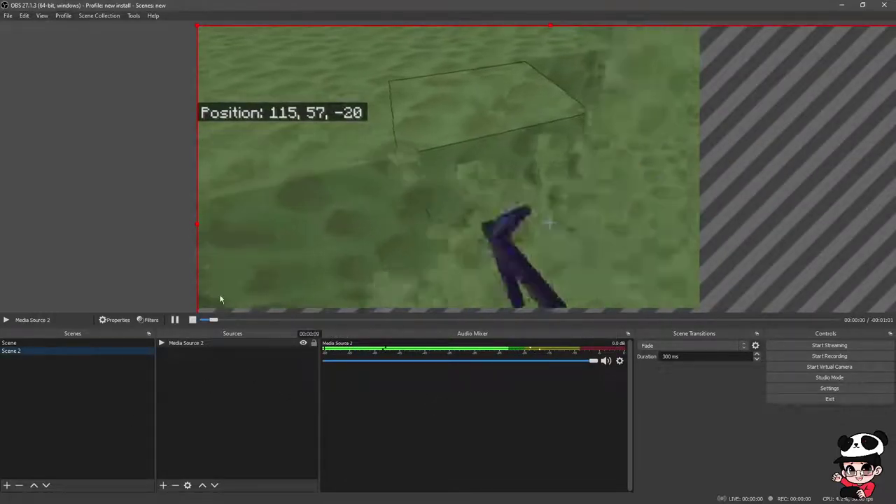
{"action": "left_click", "coordinate": [210, 385]}
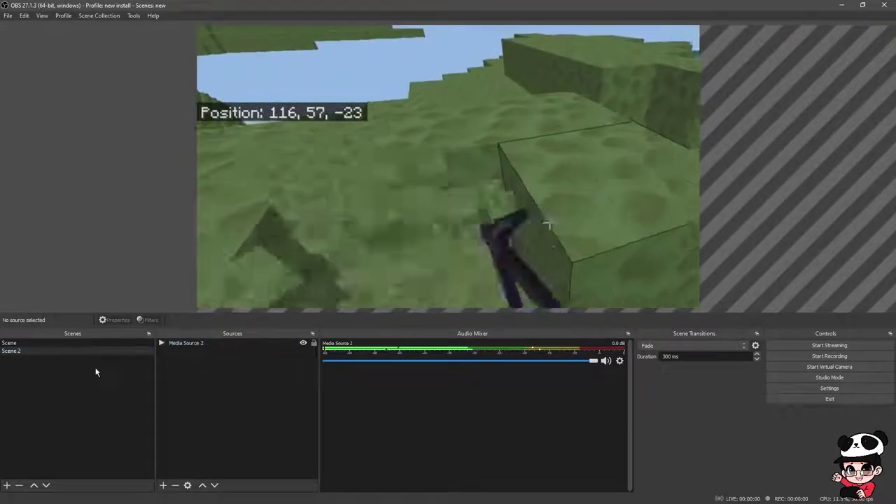
In the first scene, disable restarting the Media Source's playback when it becomes active and accept the properties
{"action": "left_click", "coordinate": [105, 343]}
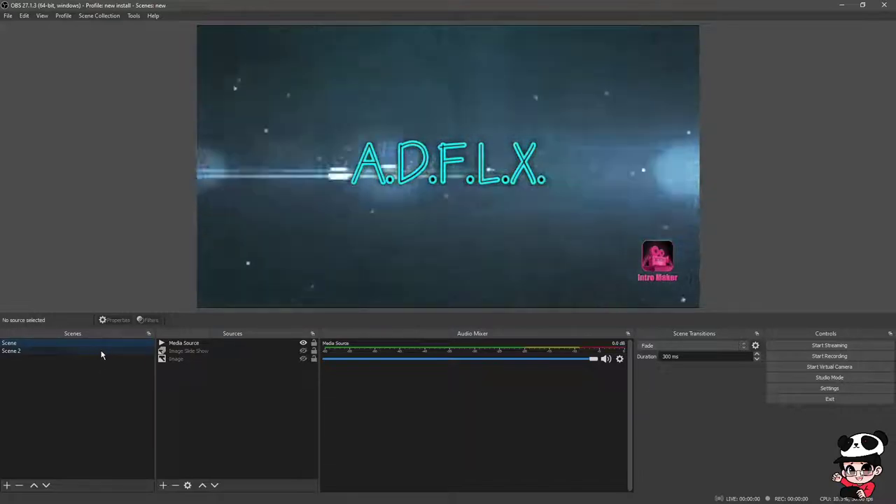
{"action": "double_click", "coordinate": [181, 344]}
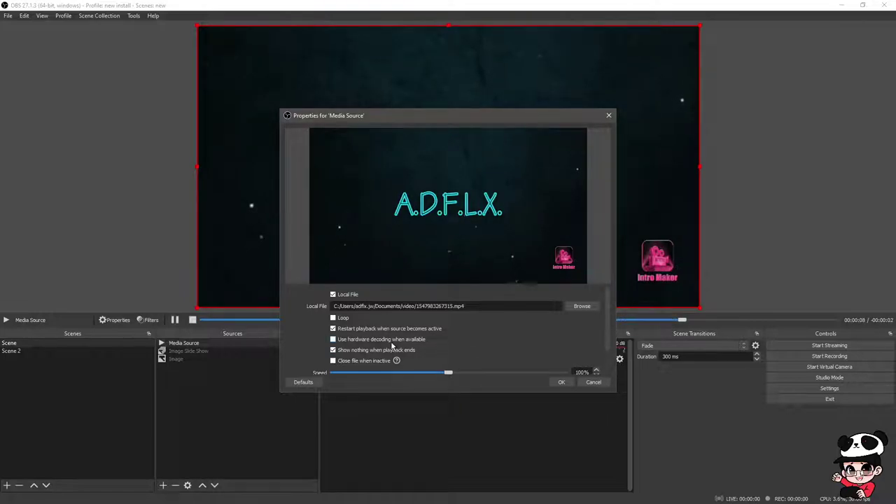
{"action": "scroll", "coordinate": [442, 358], "scroll_direction": "down", "scroll_amount": 2}
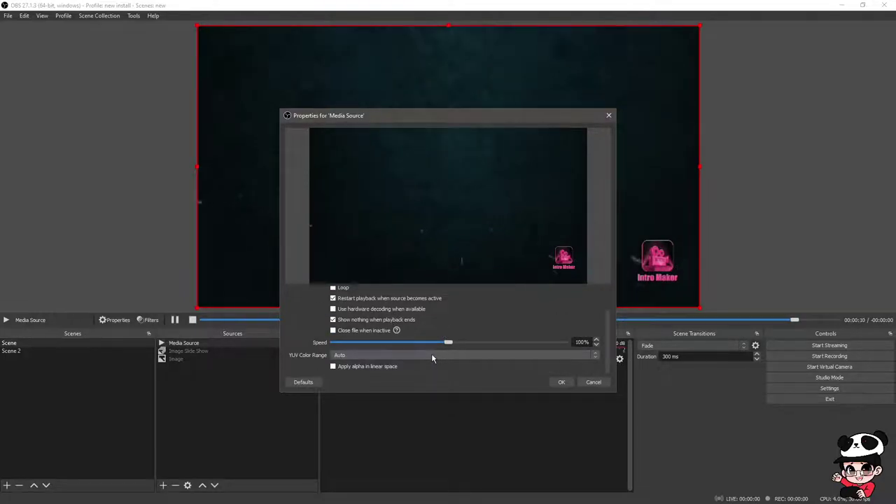
{"action": "scroll", "coordinate": [514, 312], "scroll_direction": "up", "scroll_amount": 2}
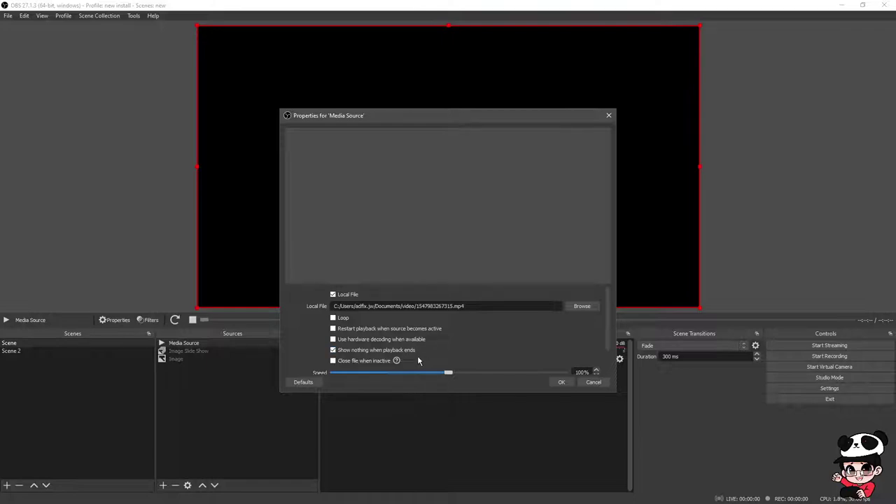
{"action": "scroll", "coordinate": [476, 342], "scroll_direction": "down", "scroll_amount": 1}
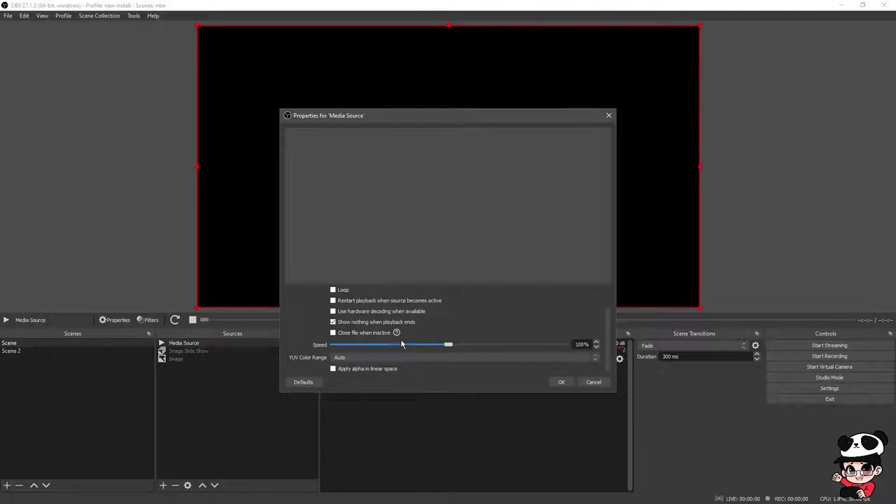
{"action": "scroll", "coordinate": [469, 358], "scroll_direction": "down", "scroll_amount": 1}
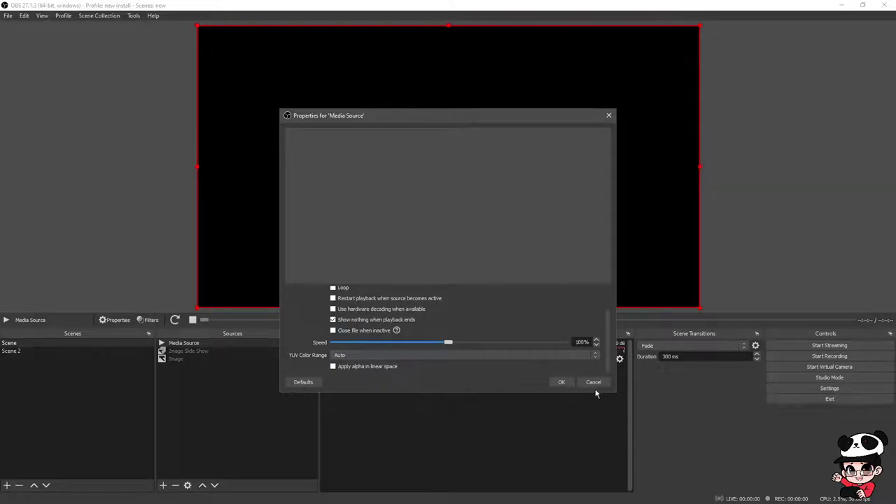
{"action": "left_click", "coordinate": [563, 383]}
Test the Media Source's playback by switching between Scene and Scene 2, stopping the video in the first scene partway through
{"action": "left_click", "coordinate": [54, 350]}
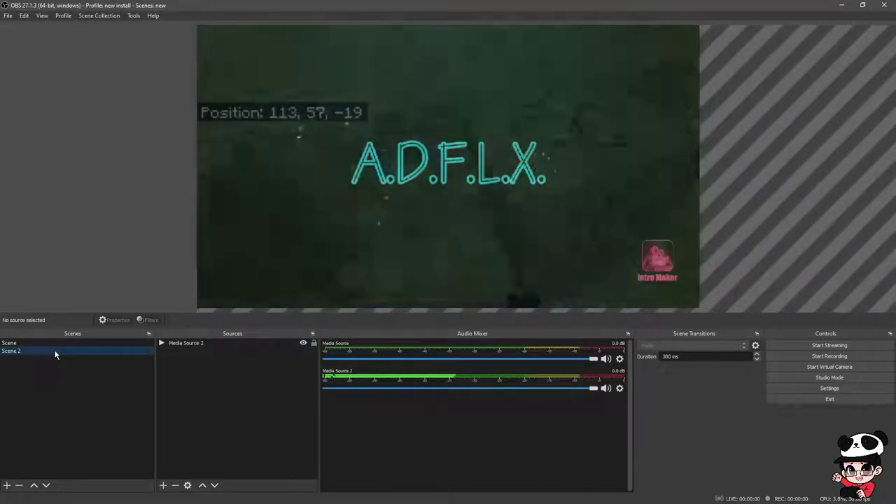
{"action": "left_click", "coordinate": [49, 342]}
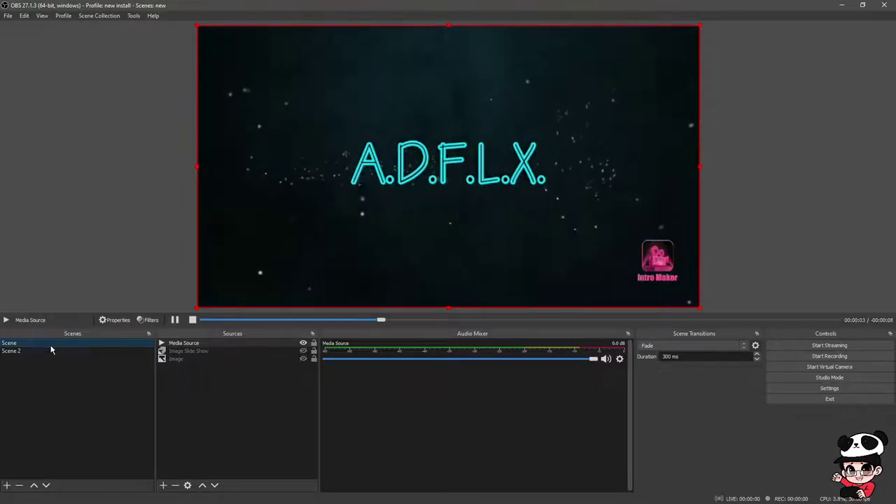
{"action": "left_click", "coordinate": [40, 350]}
{"action": "left_click", "coordinate": [38, 343]}
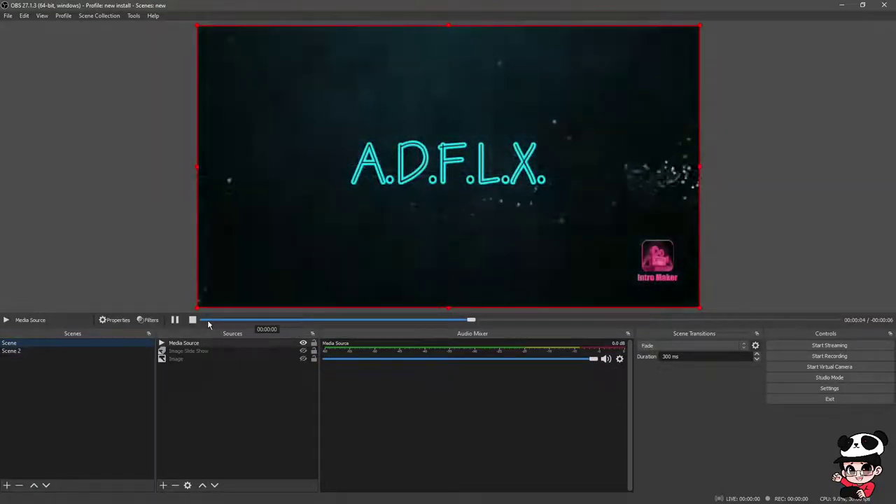
{"action": "left_click", "coordinate": [193, 320]}
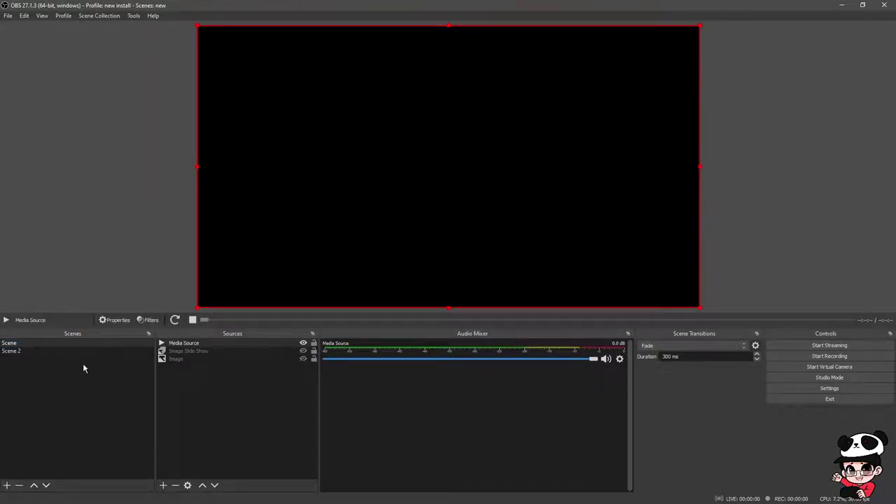
{"action": "left_click", "coordinate": [55, 351]}
{"action": "left_click", "coordinate": [42, 342]}
{"action": "right_click", "coordinate": [190, 343]}
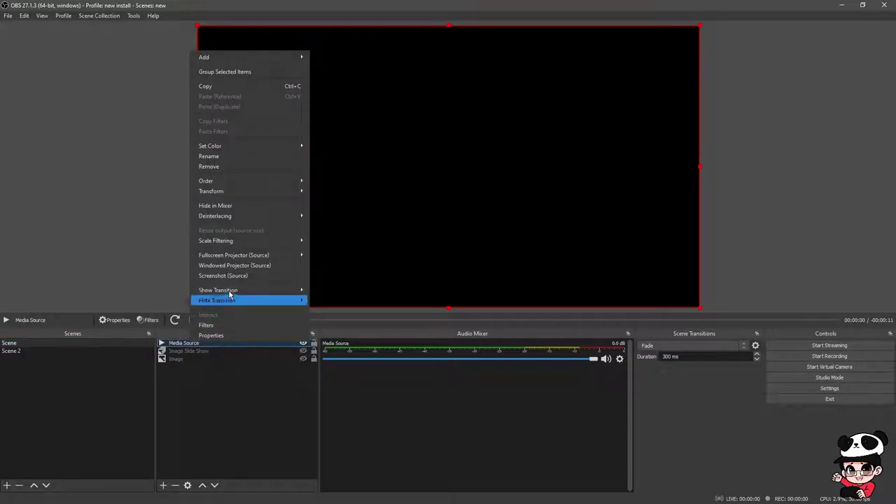
{"action": "left_click", "coordinate": [60, 396]}
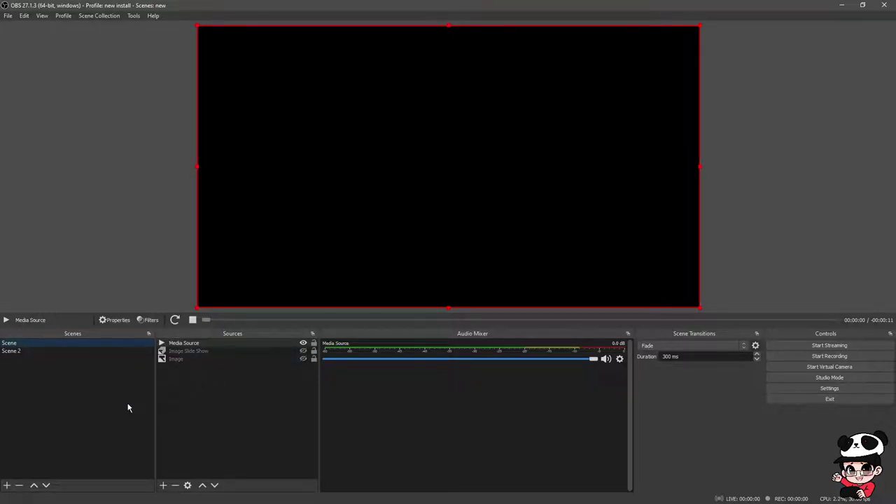
{"action": "left_click", "coordinate": [215, 418]}
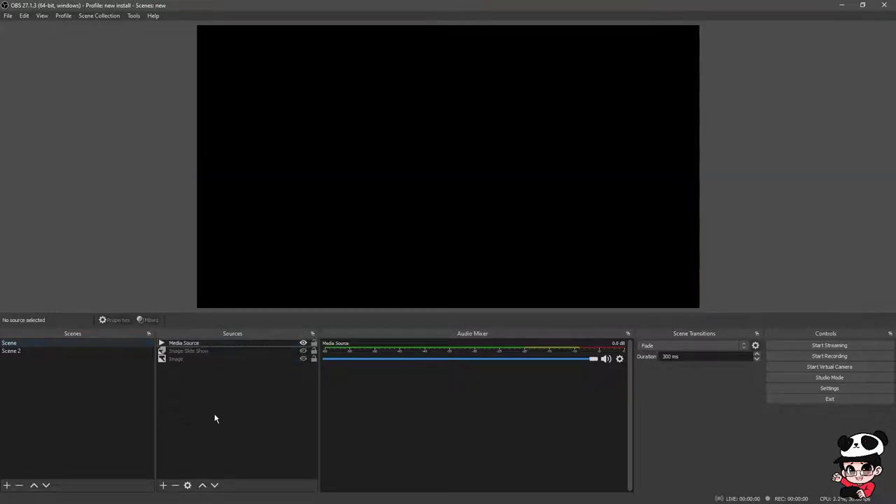
Rename Scene 2 as video 2
{"action": "left_click", "coordinate": [25, 351]}
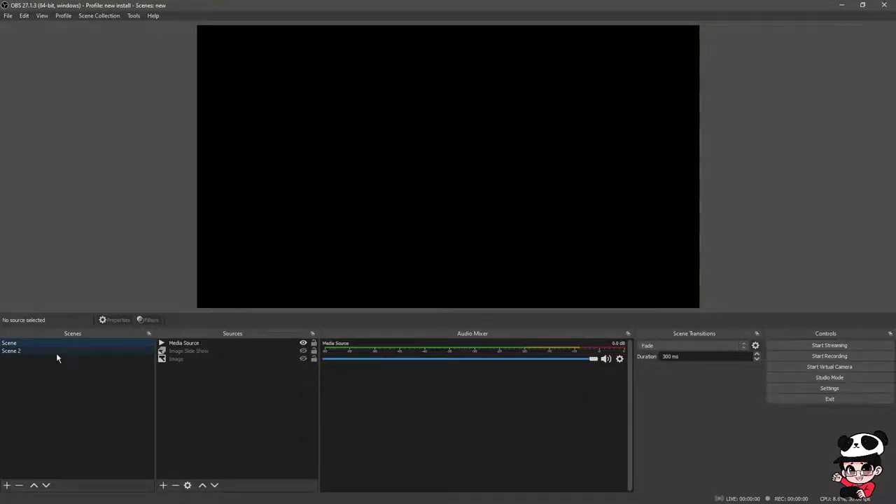
{"action": "right_click", "coordinate": [56, 354]}
{"action": "left_click", "coordinate": [77, 235]}
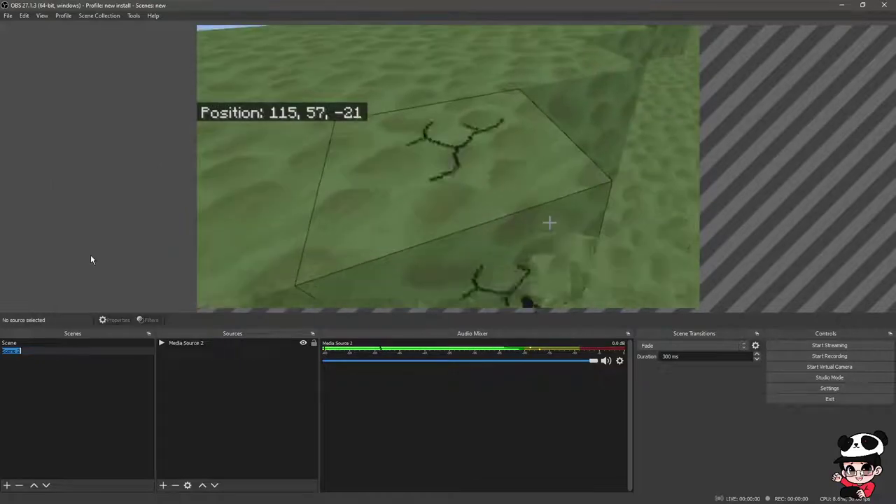
{"action": "type", "text": "v"}
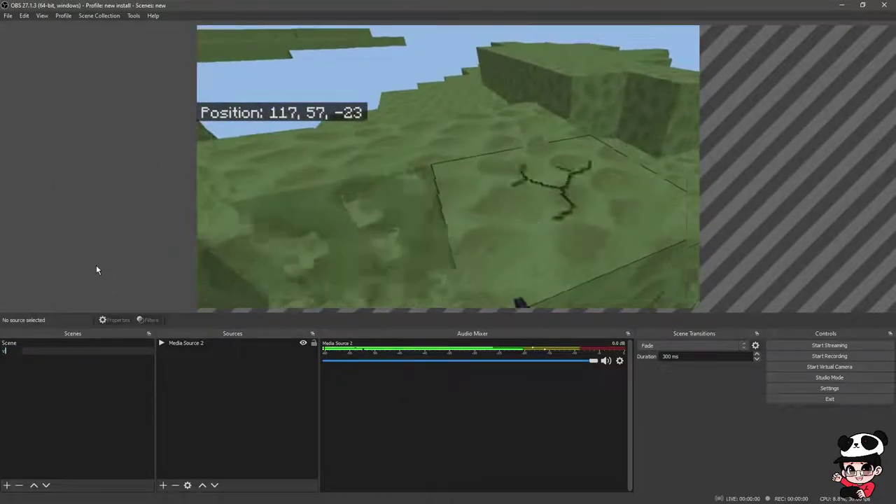
{"action": "type", "text": "ideo 2"}
{"action": "key", "text": "Return"}
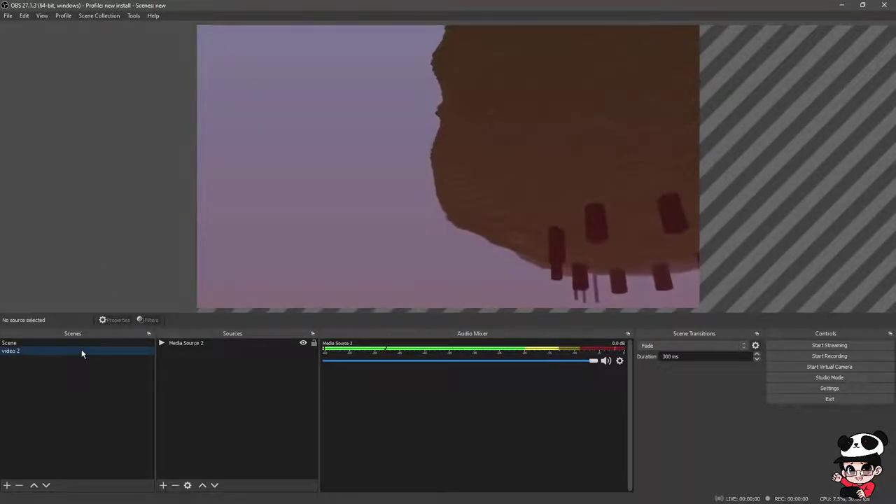
Remove the video 2 scene after switching between both scenes, leaving only the first scene
{"action": "left_click", "coordinate": [88, 344]}
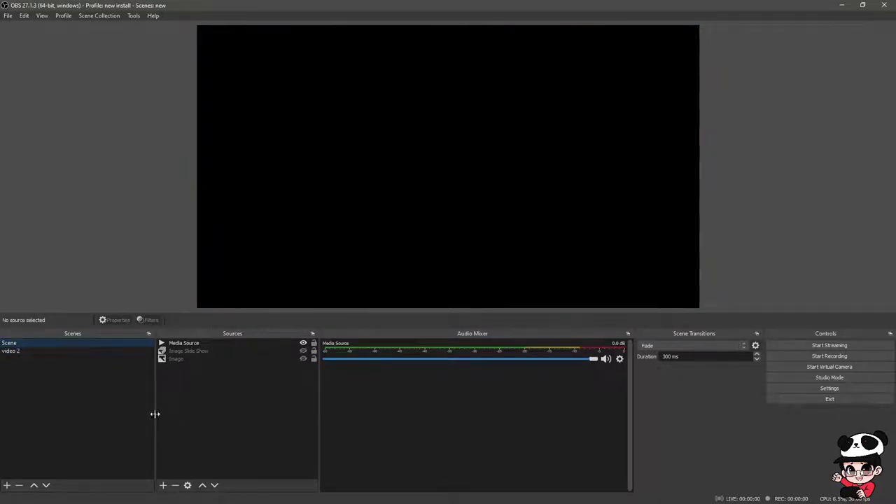
{"action": "left_click", "coordinate": [101, 353]}
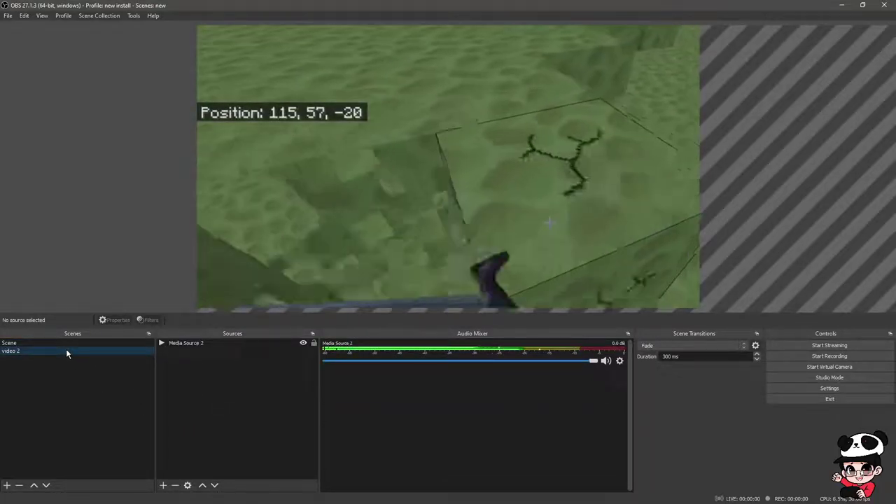
{"action": "key", "text": "Delete"}
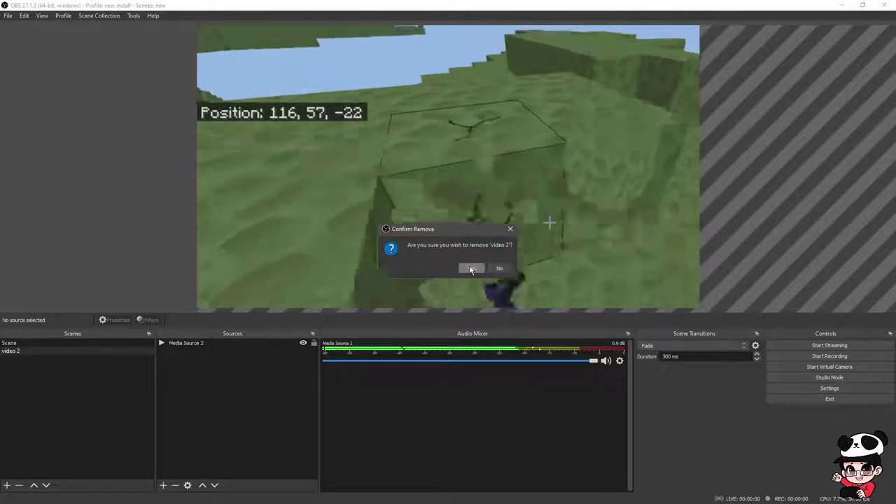
{"action": "key", "text": "Return"}
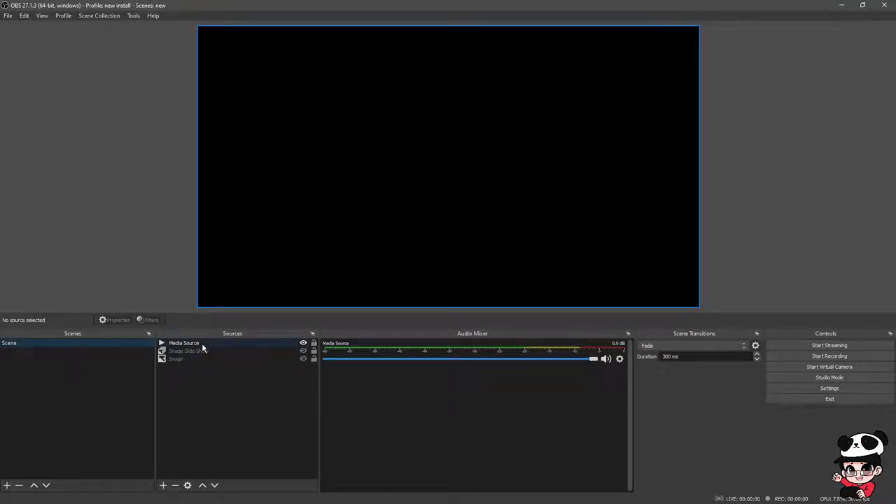
Add a Window Capture source with the default name, review the windows available for it, and leave none assigned
{"action": "left_click", "coordinate": [163, 486]}
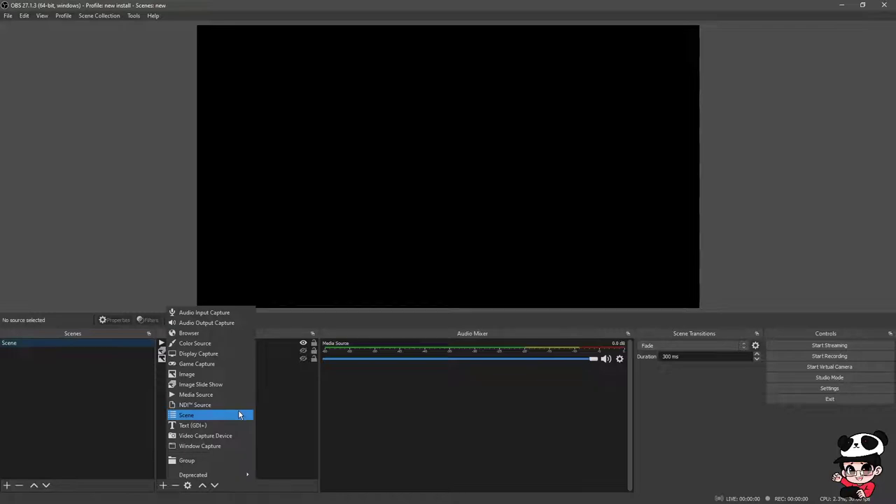
{"action": "left_click", "coordinate": [217, 447]}
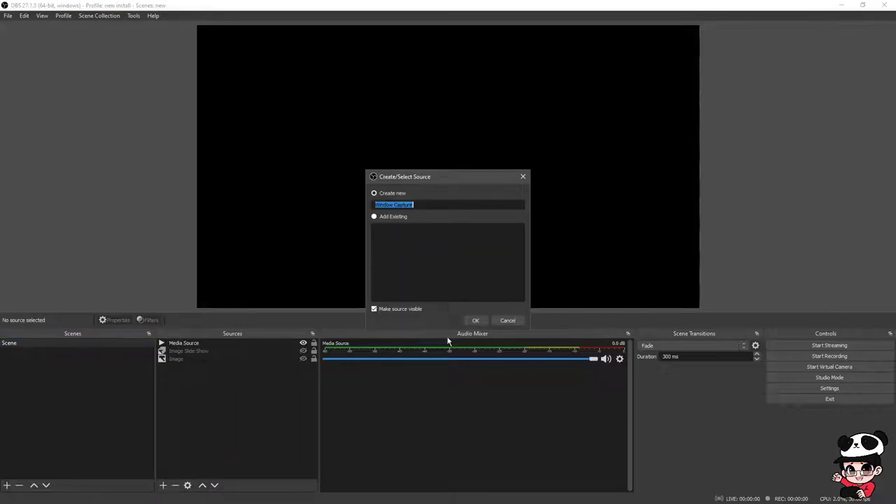
{"action": "left_click", "coordinate": [474, 321]}
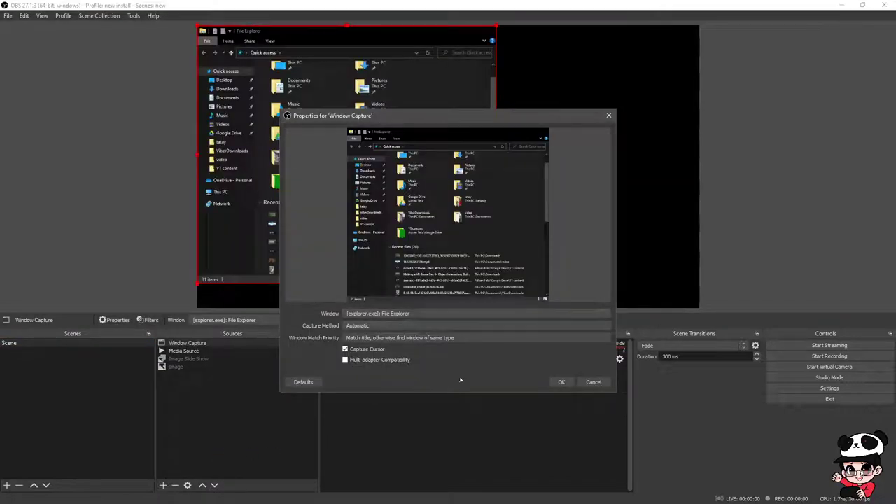
{"action": "left_click", "coordinate": [509, 314]}
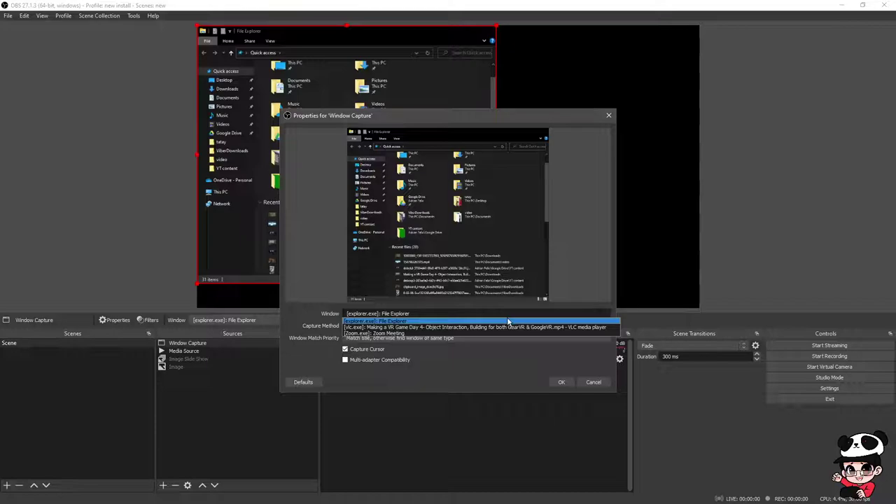
{"action": "left_click", "coordinate": [593, 382]}
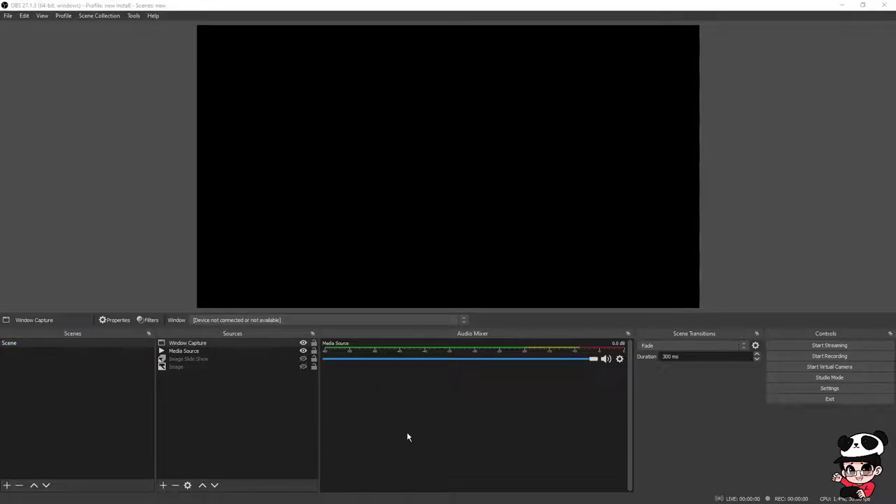
{"action": "left_click", "coordinate": [304, 323]}
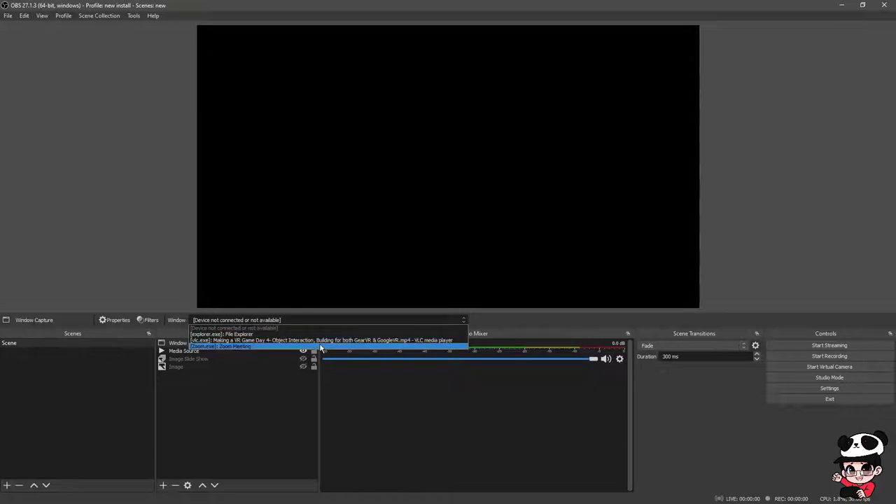
{"action": "left_click", "coordinate": [265, 438]}
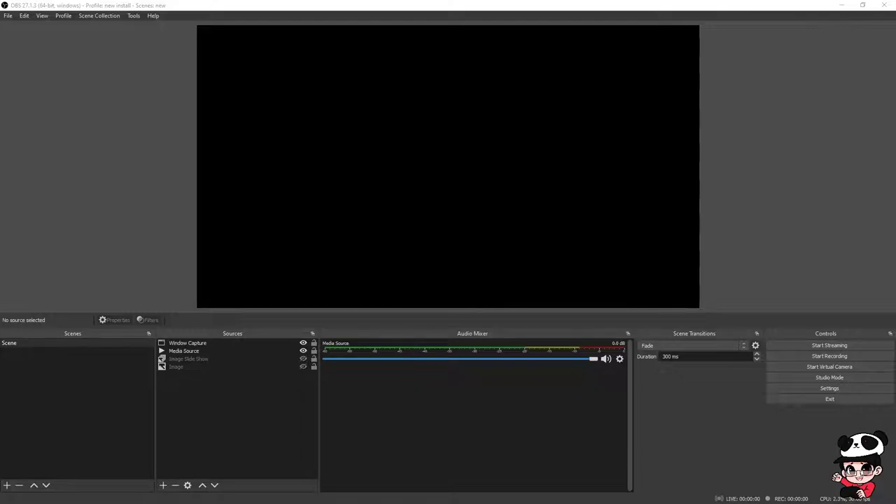
Add a second Window Capture source showing Presentation1 - PowerPoint and move it to the middle of the canvas
{"action": "left_click", "coordinate": [163, 485]}
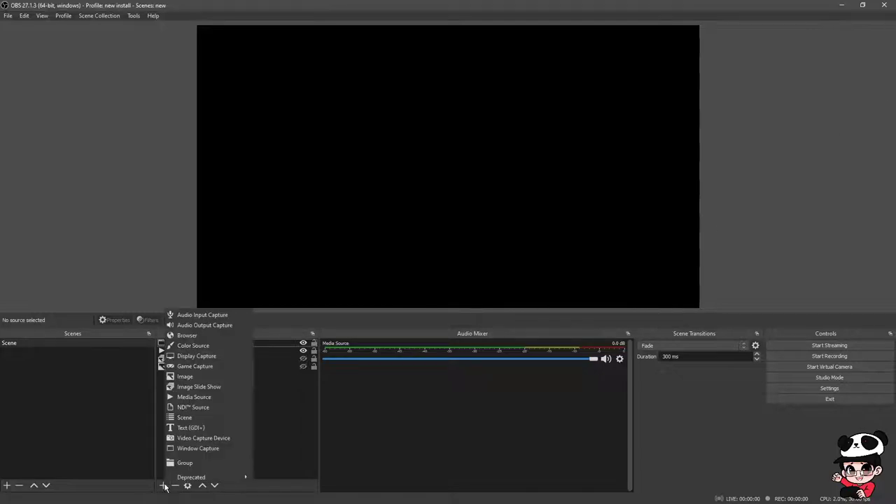
{"action": "left_click", "coordinate": [224, 448]}
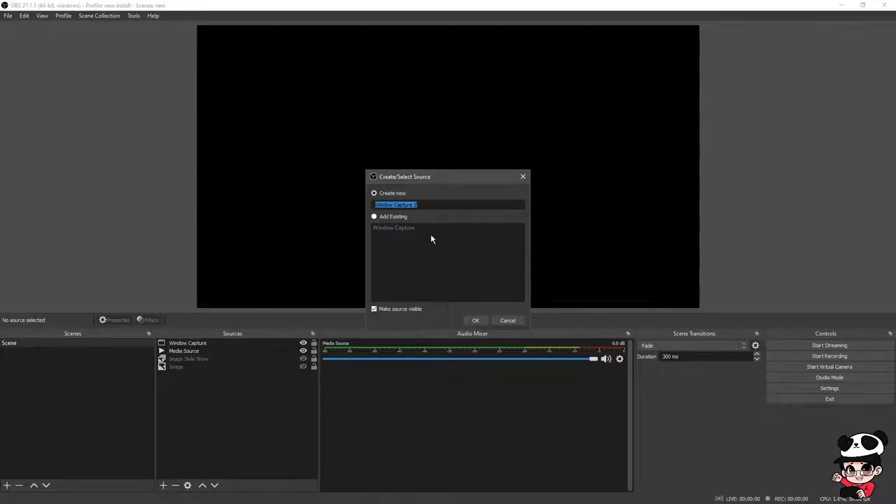
{"action": "left_click", "coordinate": [475, 321]}
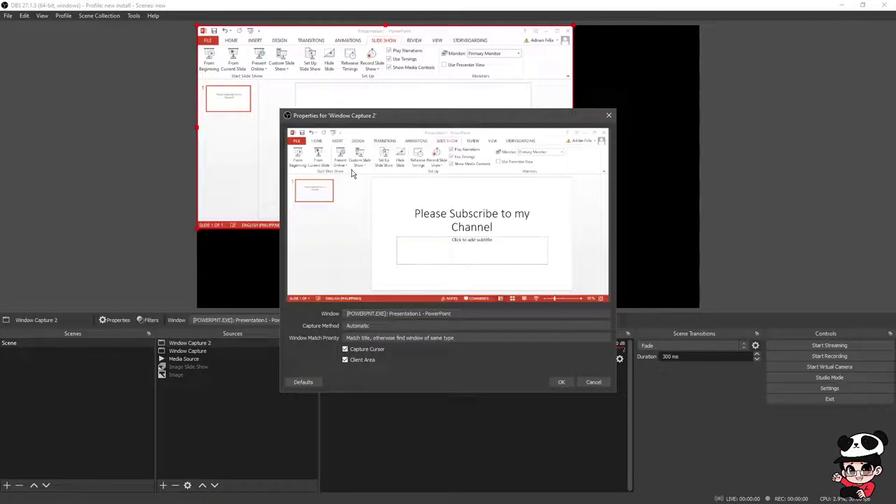
{"action": "left_click", "coordinate": [406, 315]}
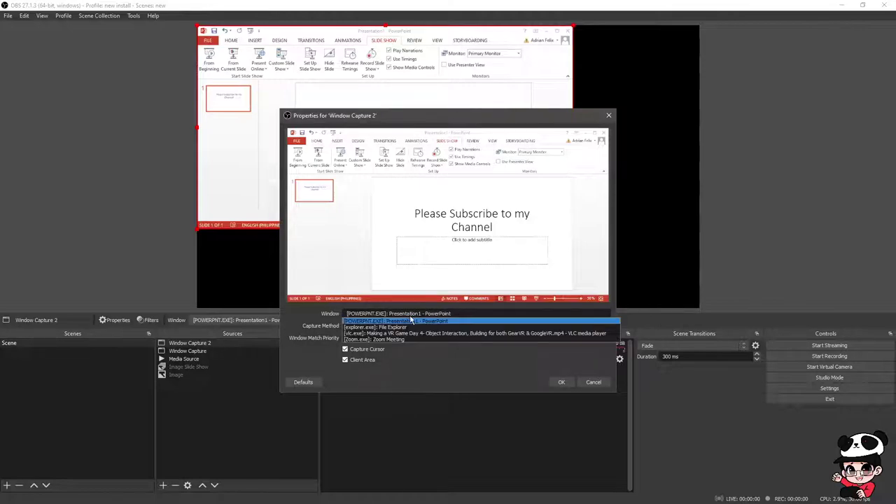
{"action": "left_click", "coordinate": [371, 321]}
{"action": "left_click", "coordinate": [561, 382]}
{"action": "left_click_drag", "start_coordinate": [416, 190], "coordinate": [484, 219]}
Open the second Window Capture source's properties and review its window, capture method and match priority settings
{"action": "right_click", "coordinate": [495, 222]}
{"action": "left_click", "coordinate": [533, 323]}
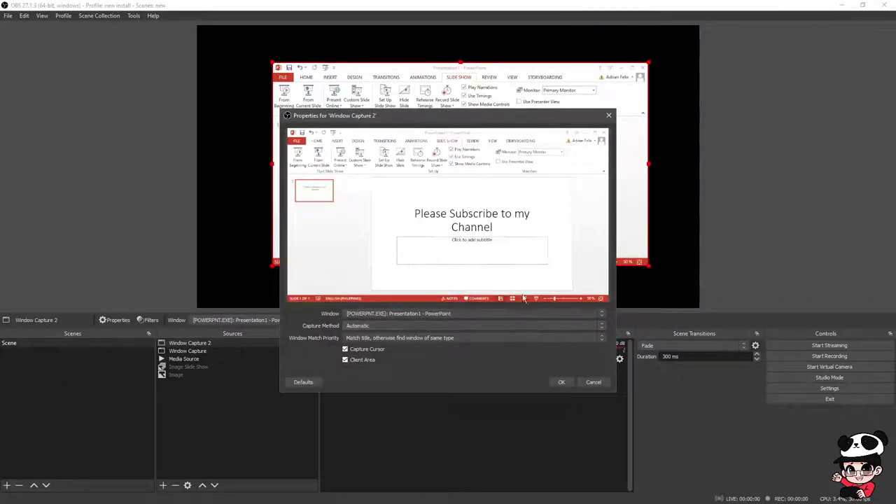
{"action": "left_click", "coordinate": [609, 115]}
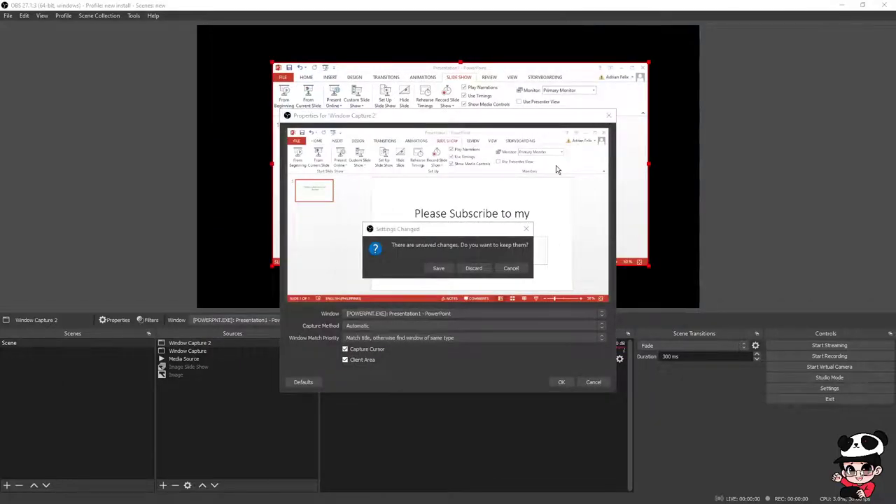
{"action": "left_click", "coordinate": [513, 269]}
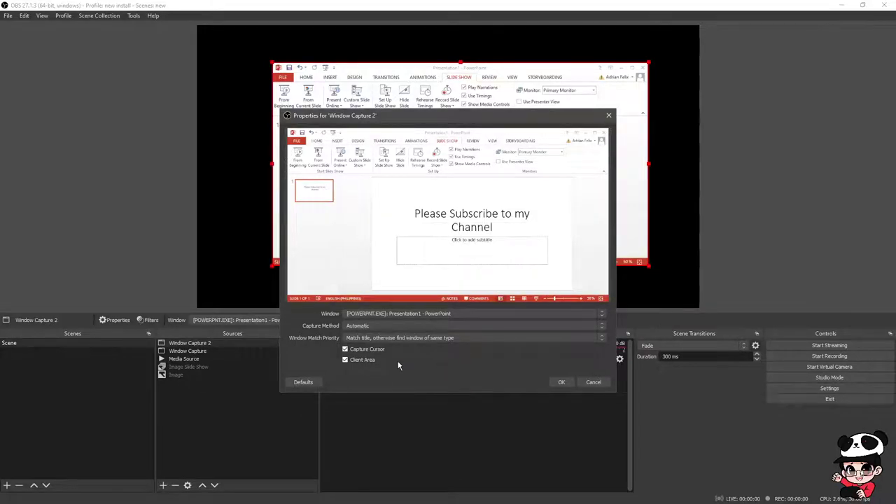
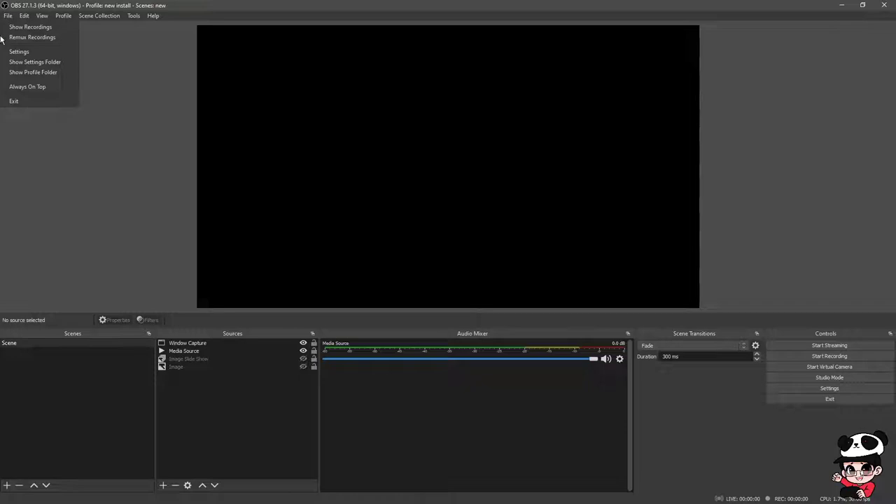
Open the OBS settings in an enlarged window and review the General options, the theme choices, and the Stream and Output settings
{"action": "left_click", "coordinate": [40, 52]}
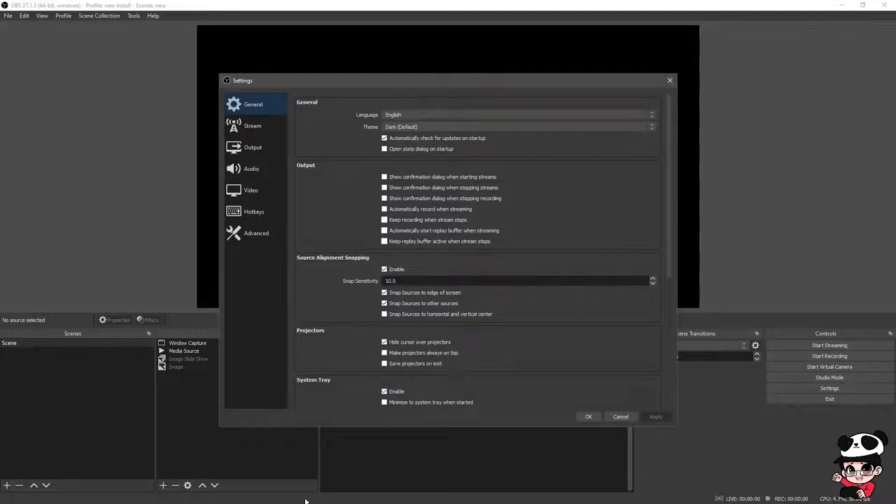
{"action": "left_click_drag", "start_coordinate": [447, 81], "coordinate": [412, 47]}
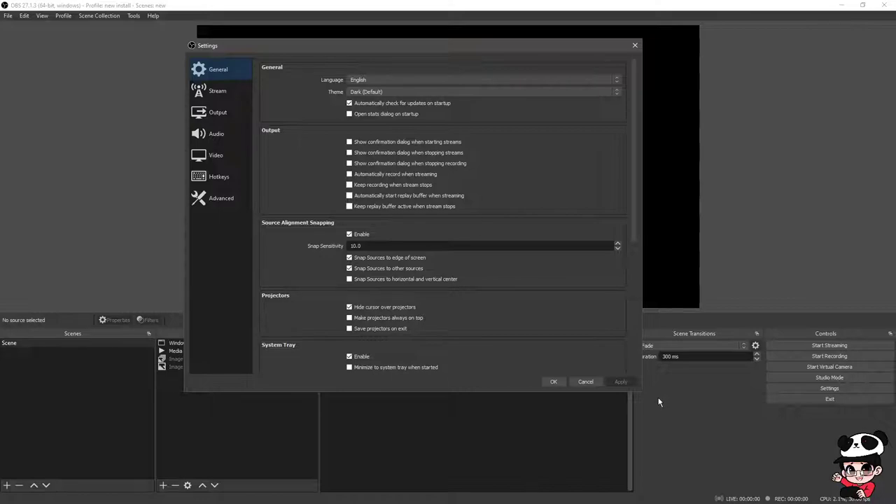
{"action": "left_click_drag", "start_coordinate": [643, 392], "coordinate": [745, 445]}
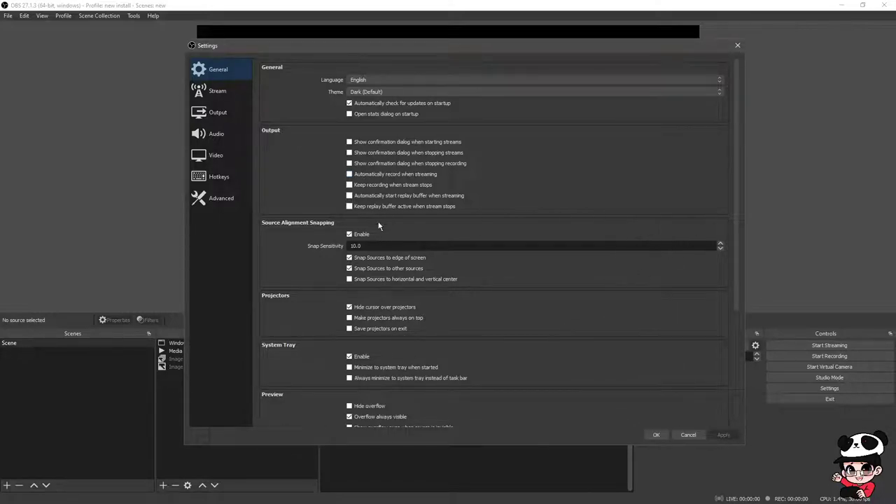
{"action": "left_click", "coordinate": [412, 91]}
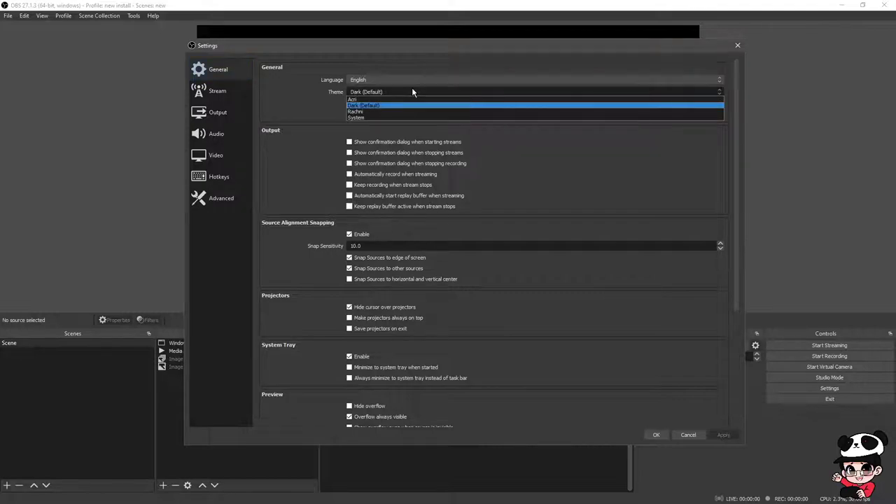
{"action": "left_click", "coordinate": [357, 107]}
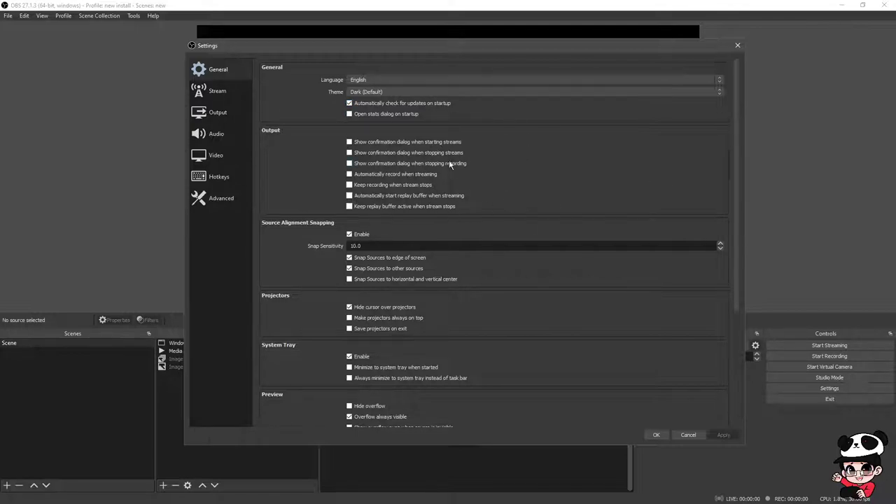
{"action": "scroll", "coordinate": [559, 166], "scroll_direction": "down", "scroll_amount": 1}
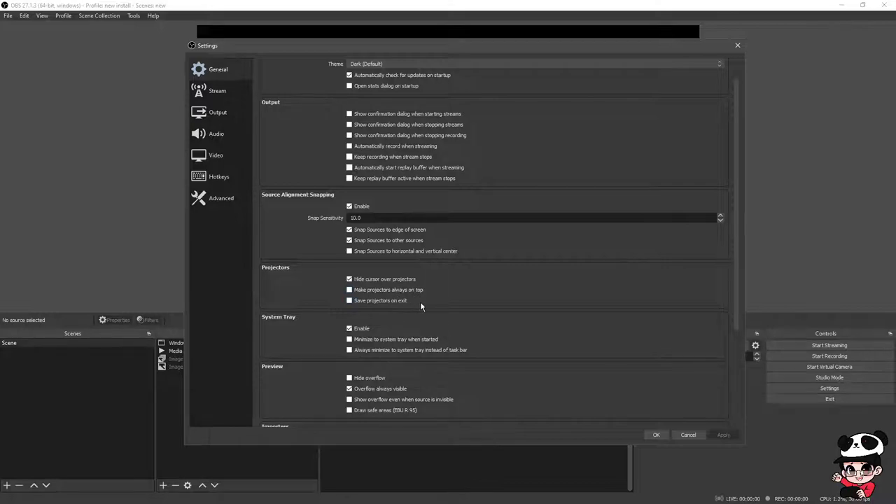
{"action": "scroll", "coordinate": [457, 302], "scroll_direction": "down", "scroll_amount": 2}
{"action": "scroll", "coordinate": [481, 306], "scroll_direction": "down", "scroll_amount": 1}
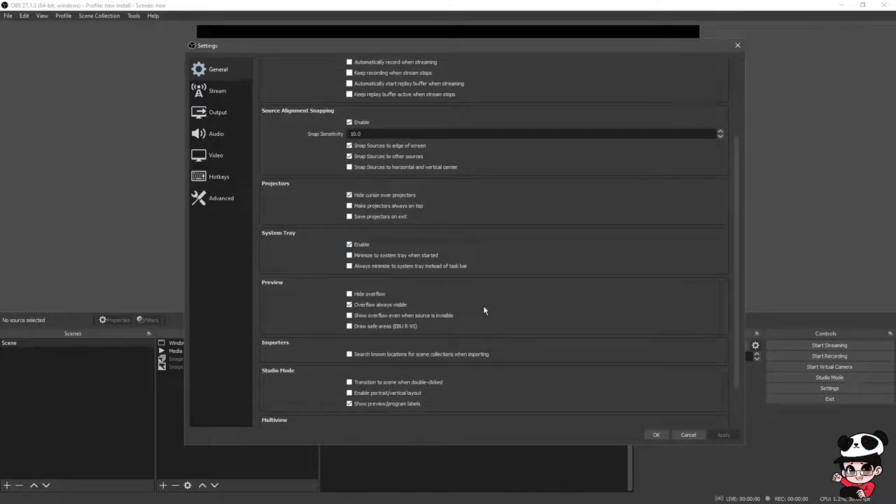
{"action": "scroll", "coordinate": [482, 308], "scroll_direction": "down", "scroll_amount": 1}
{"action": "scroll", "coordinate": [465, 314], "scroll_direction": "down", "scroll_amount": 1}
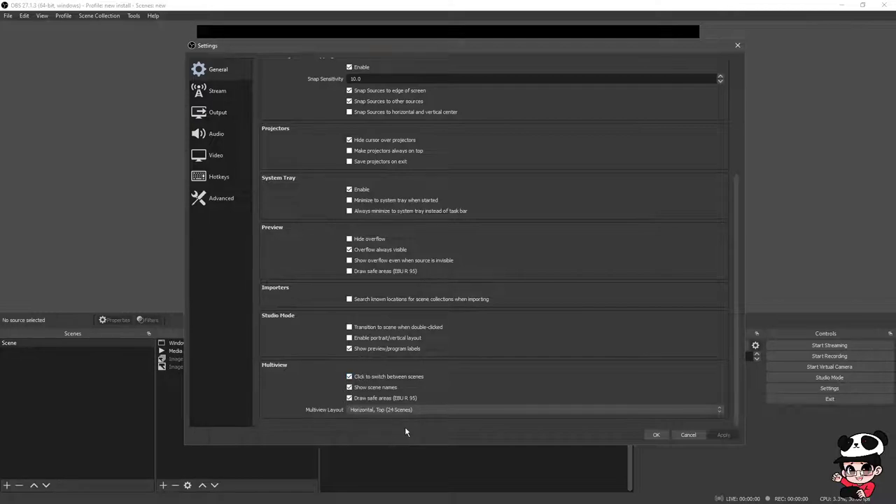
{"action": "left_click", "coordinate": [202, 89]}
{"action": "left_click", "coordinate": [209, 115]}
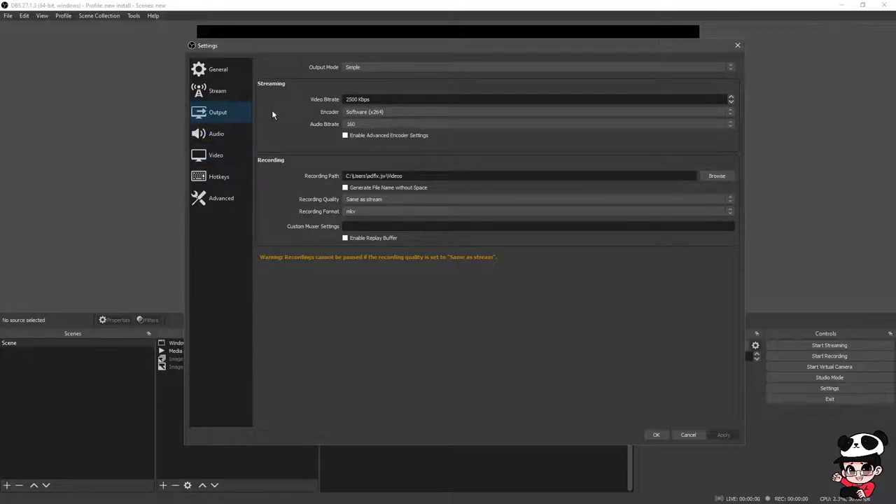
Set the audio monitoring device to Speakers (Conexant SmartAudio HD) and save the settings
{"action": "left_click", "coordinate": [232, 135]}
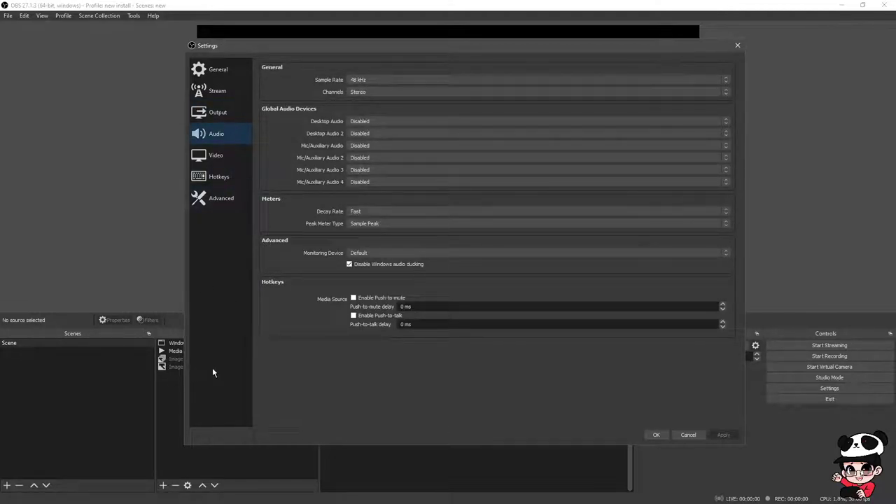
{"action": "left_click", "coordinate": [428, 253]}
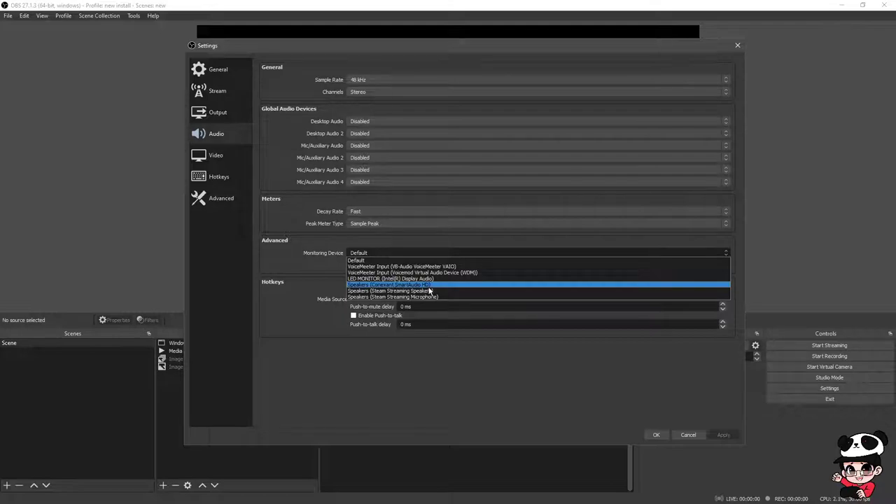
{"action": "left_click", "coordinate": [390, 287]}
{"action": "left_click", "coordinate": [722, 435]}
{"action": "left_click", "coordinate": [656, 437]}
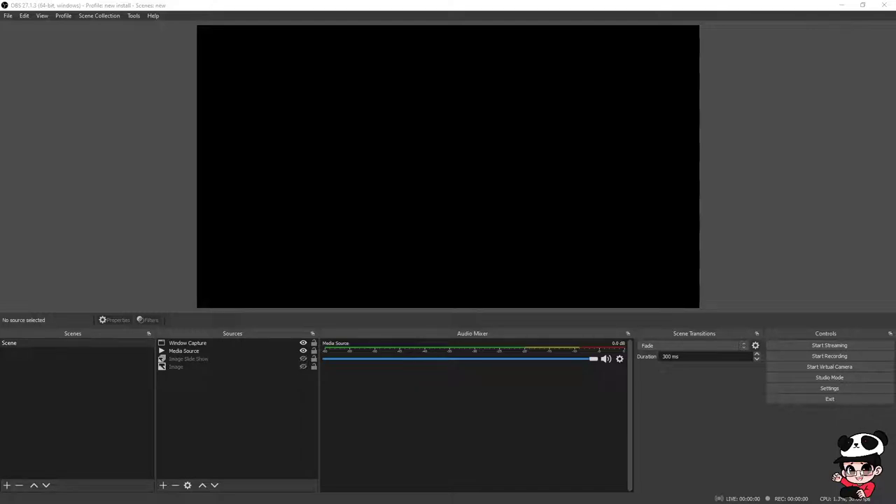
{"action": "mouse_move", "coordinate": [586, 501]}
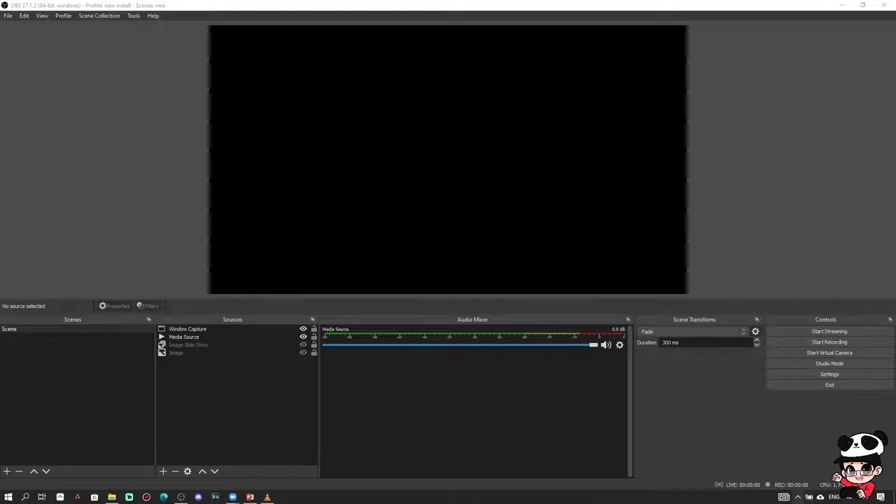
{"action": "left_click", "coordinate": [797, 497]}
{"action": "left_click", "coordinate": [808, 444]}
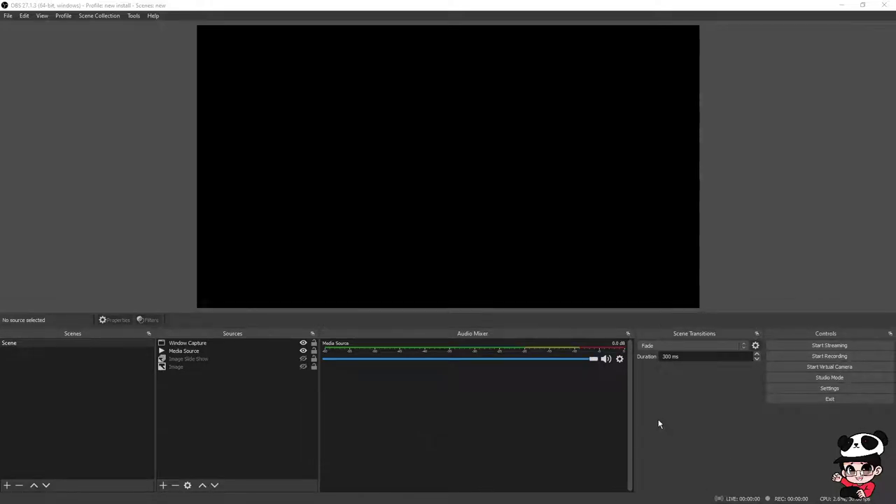
{"action": "left_click", "coordinate": [526, 455]}
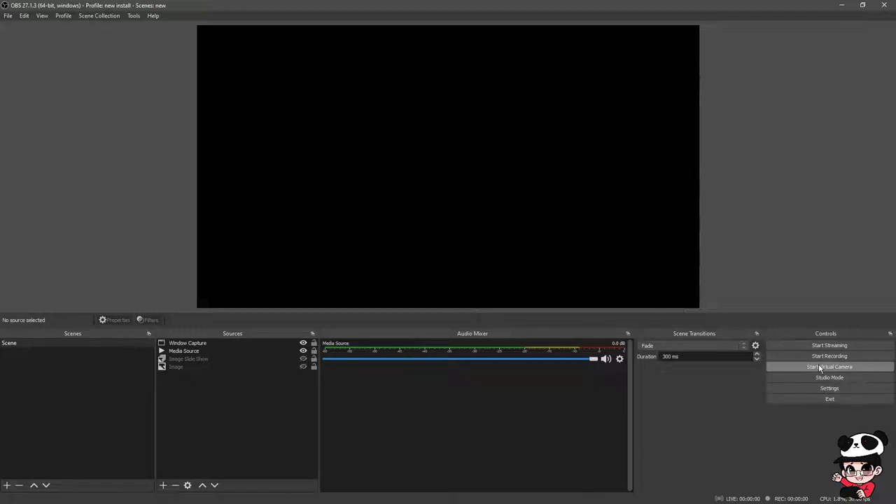
{"action": "left_click", "coordinate": [132, 15]}
{"action": "mouse_move", "coordinate": [146, 17]}
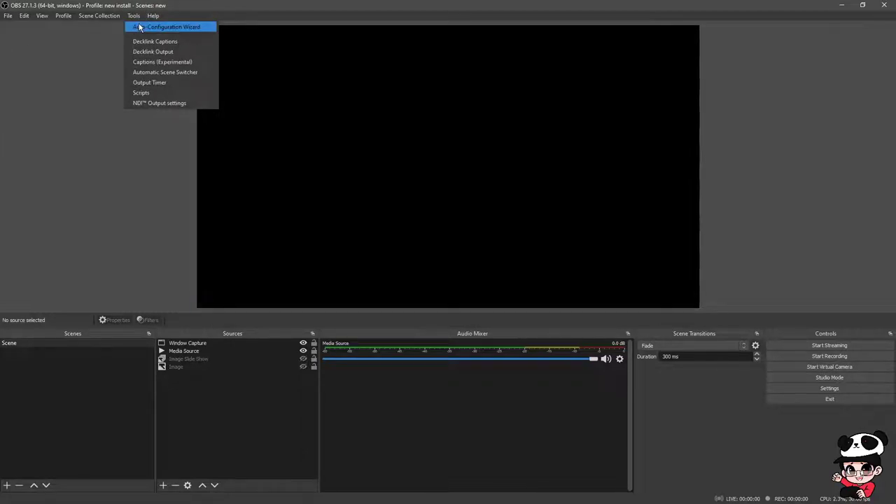
{"action": "left_click", "coordinate": [726, 464]}
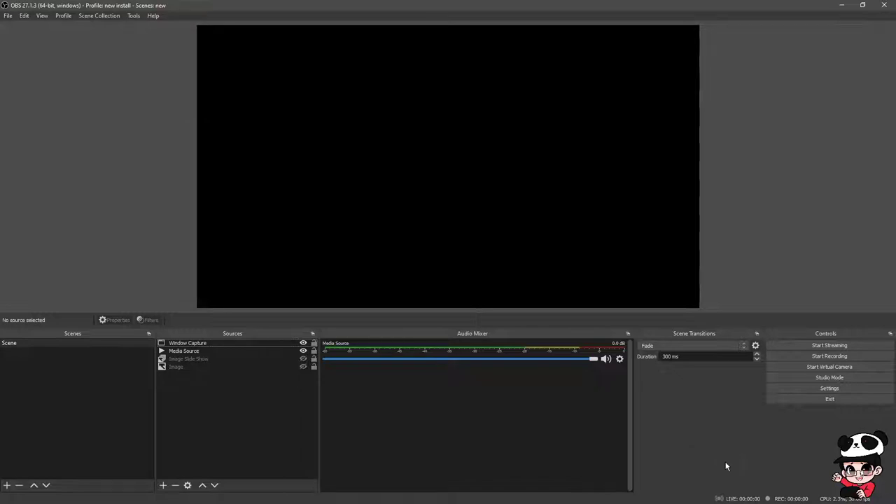
Start the virtual camera and show Presentation1 - PowerPoint through the Window Capture source in the middle of the canvas
{"action": "left_click", "coordinate": [829, 370]}
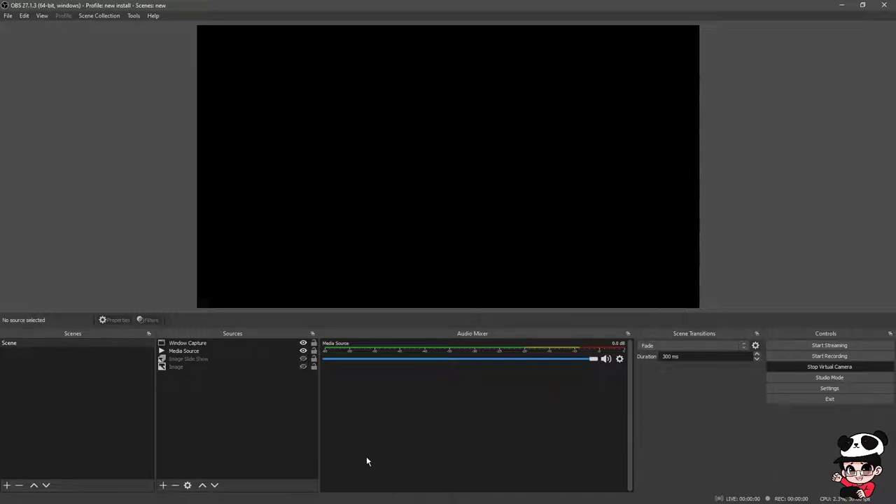
{"action": "left_click", "coordinate": [202, 343]}
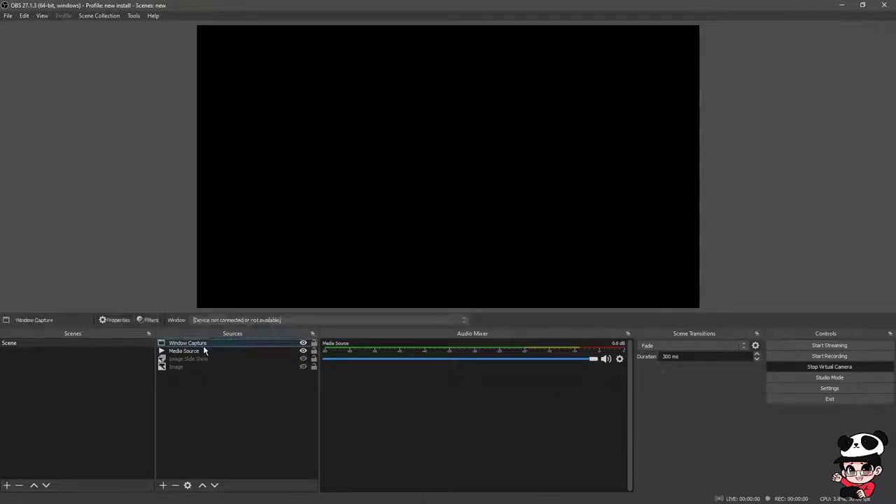
{"action": "left_click", "coordinate": [354, 321]}
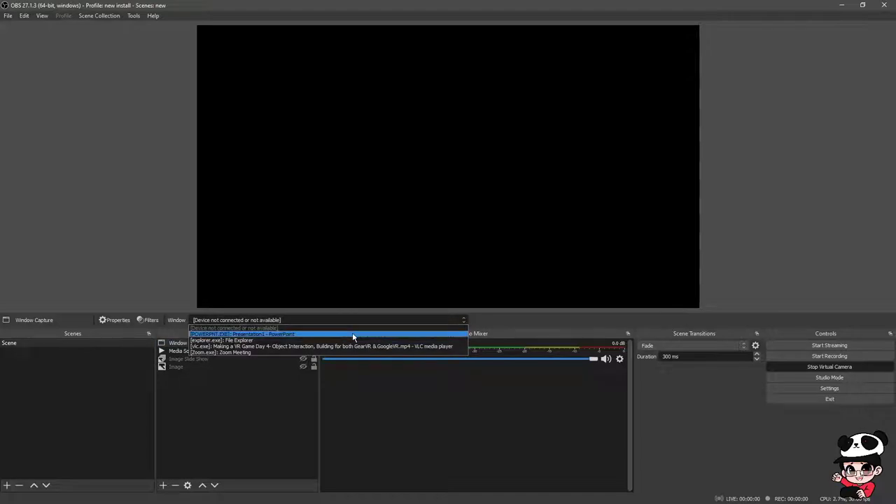
{"action": "left_click", "coordinate": [353, 333]}
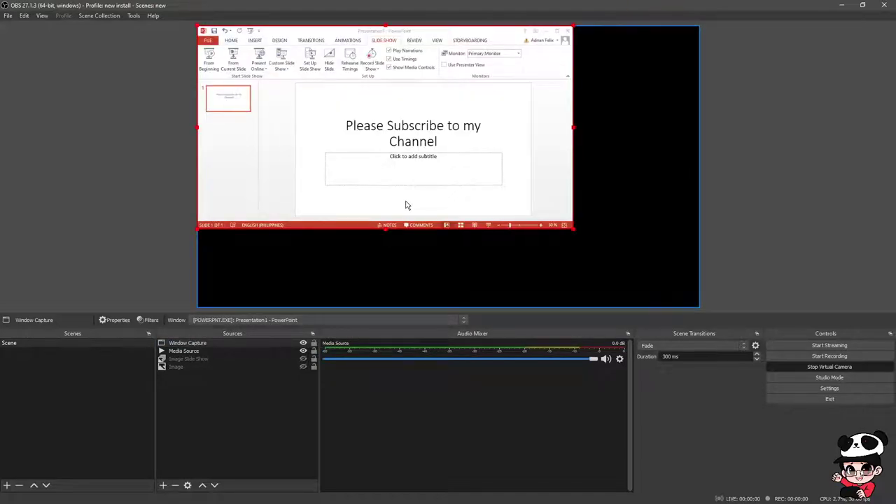
{"action": "left_click_drag", "start_coordinate": [406, 204], "coordinate": [476, 236]}
Switch to the Zoom meeting, select OBS Virtual Camera as the camera and start the video
{"action": "left_click", "coordinate": [212, 472]}
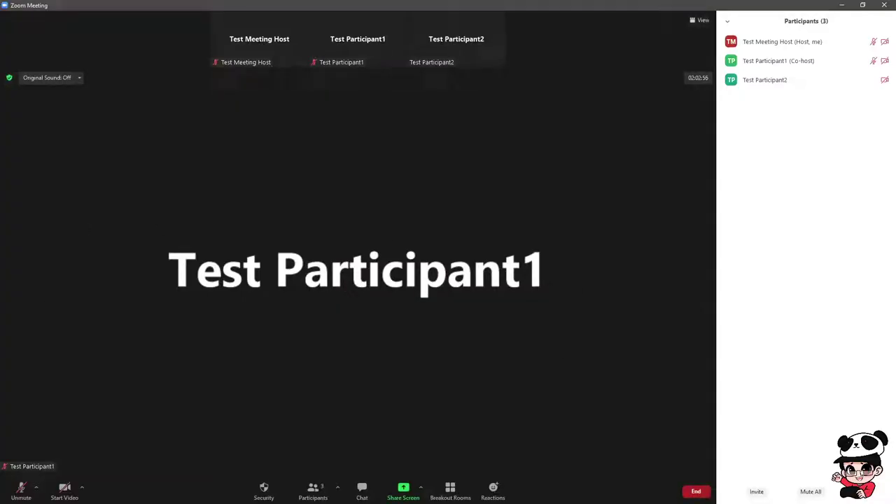
{"action": "left_click", "coordinate": [82, 491]}
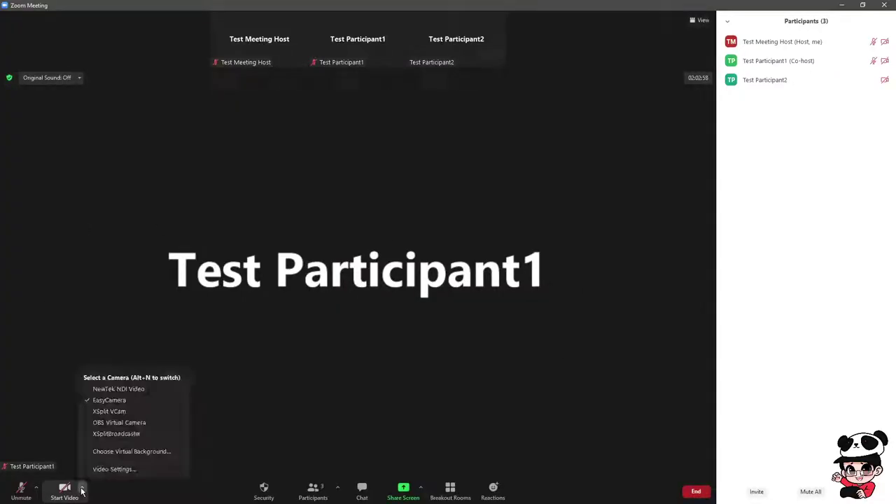
{"action": "left_click", "coordinate": [120, 426]}
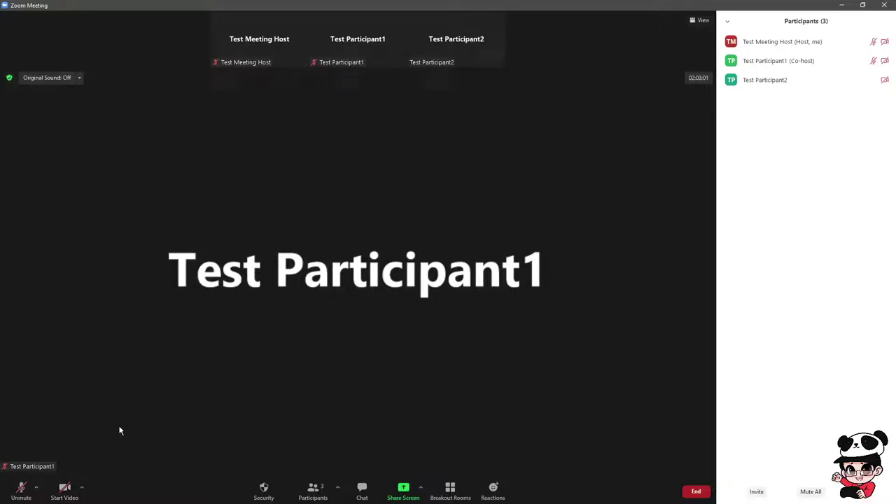
{"action": "left_click", "coordinate": [70, 494]}
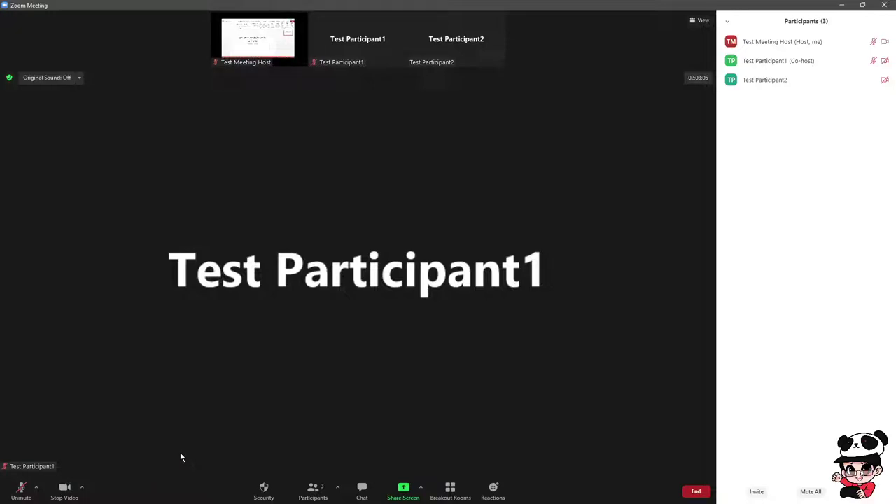
Spotlight the meeting host's video for everyone and postpone unmuting
{"action": "left_click", "coordinate": [302, 19]}
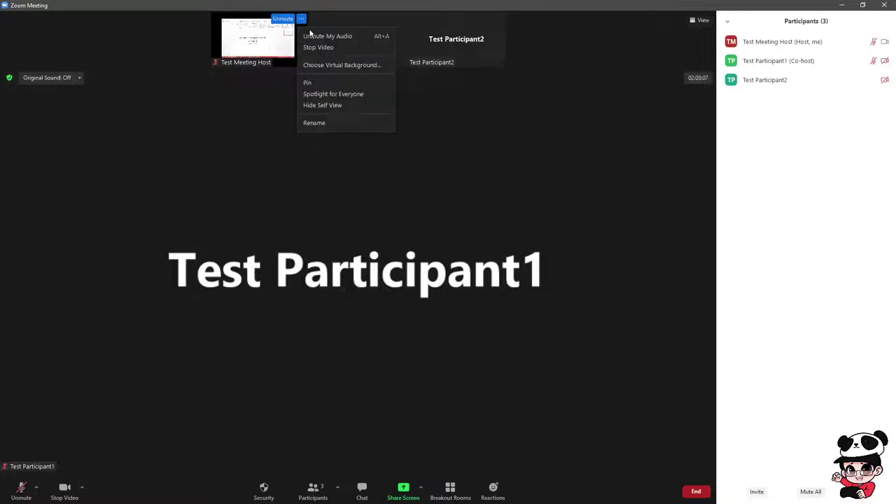
{"action": "left_click", "coordinate": [339, 96]}
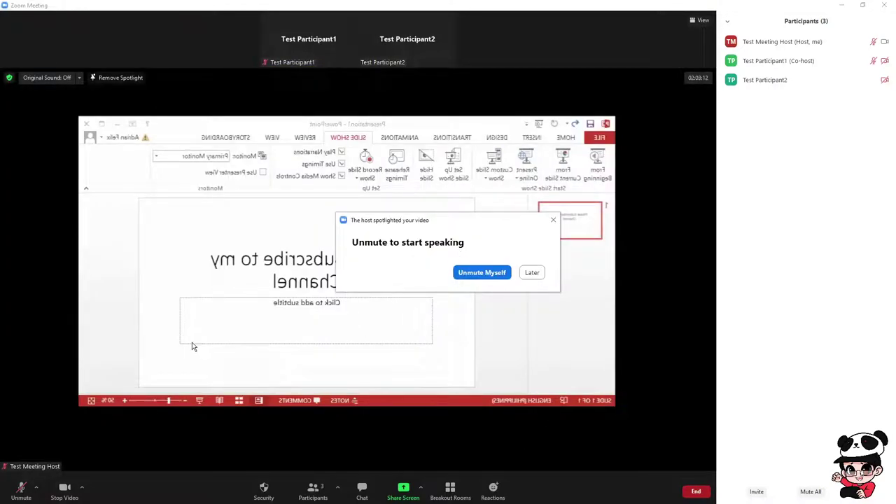
{"action": "left_click", "coordinate": [532, 272]}
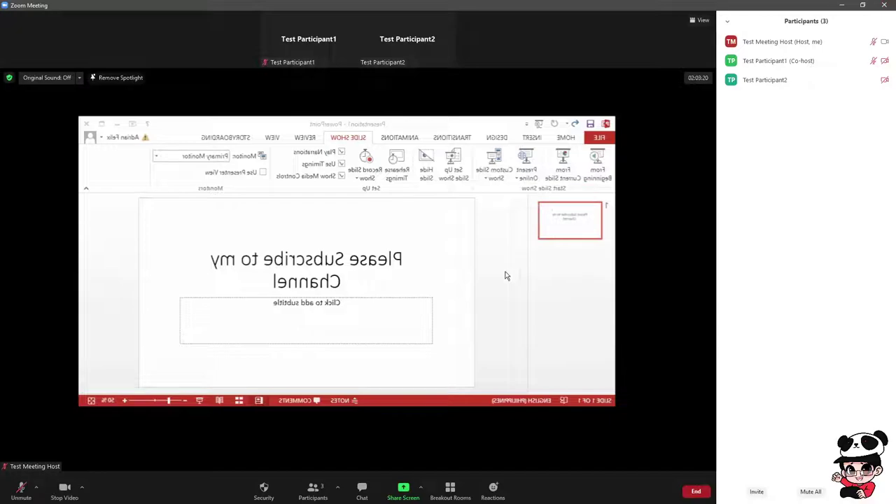
Open Zoom's video settings and review the camera and My Video options
{"action": "left_click", "coordinate": [83, 488]}
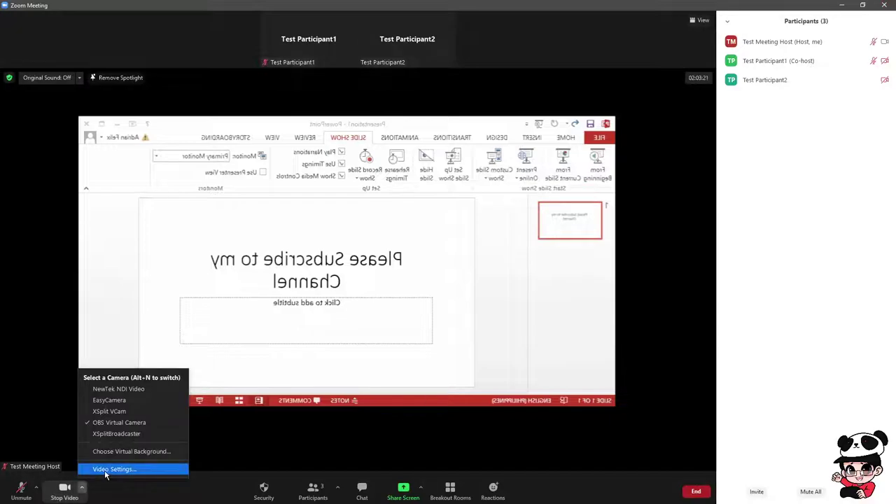
{"action": "left_click", "coordinate": [106, 470]}
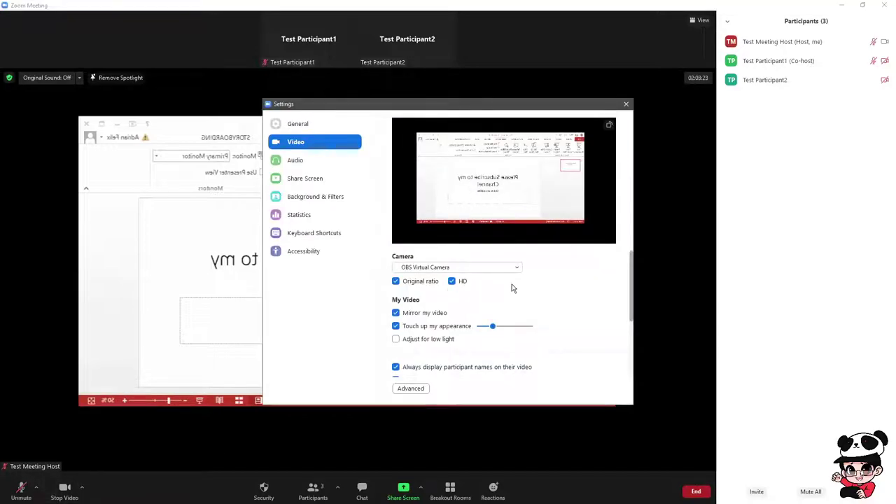
{"action": "scroll", "coordinate": [560, 300], "scroll_direction": "down", "scroll_amount": 3}
{"action": "scroll", "coordinate": [560, 300], "scroll_direction": "up", "scroll_amount": 3}
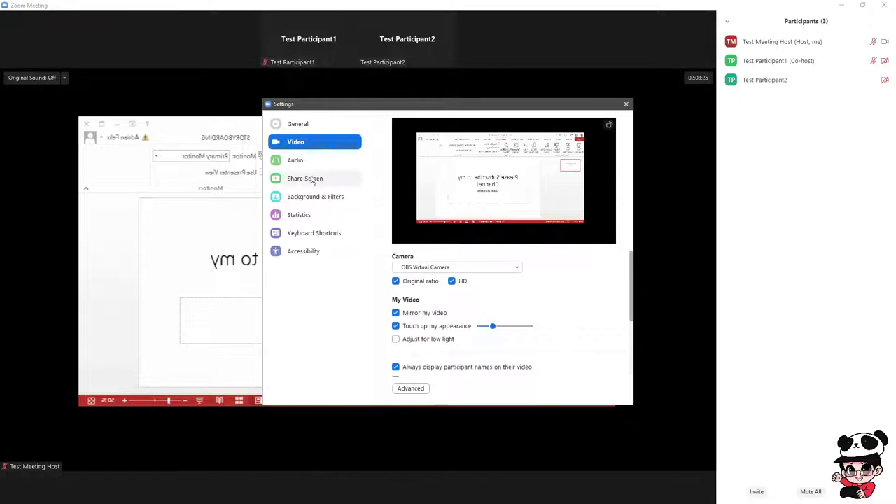
Turn off video mirroring in Zoom's Background & Filters settings and close the settings
{"action": "left_click", "coordinate": [315, 196]}
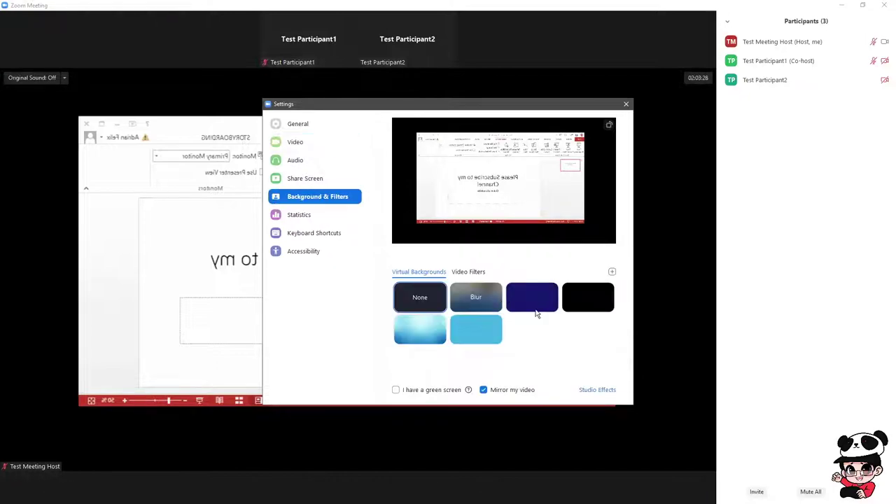
{"action": "left_click", "coordinate": [512, 391]}
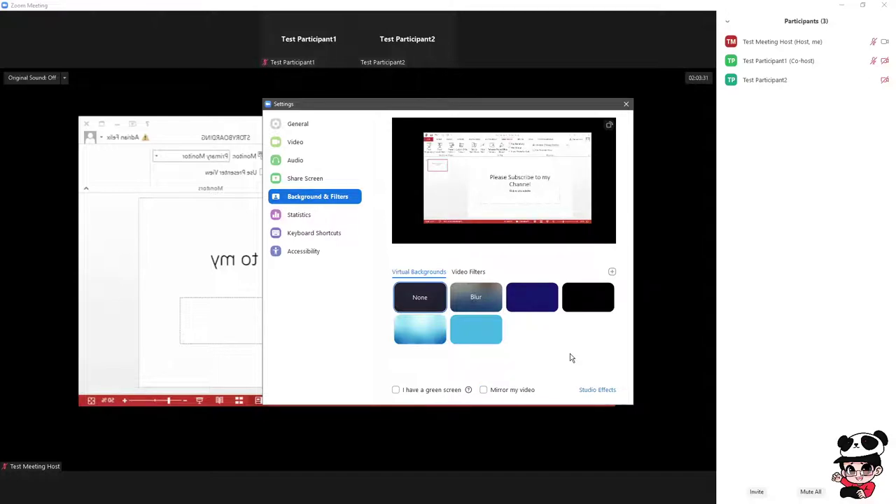
{"action": "left_click", "coordinate": [627, 104]}
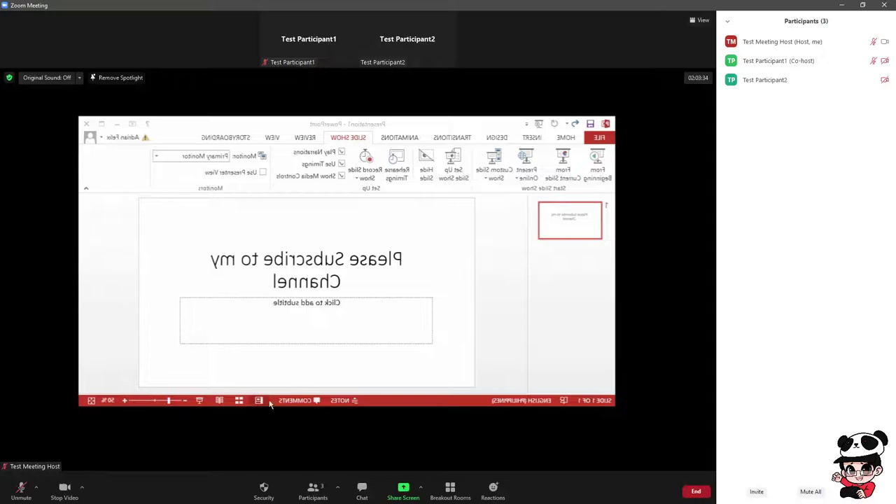
{"action": "left_click", "coordinate": [81, 487]}
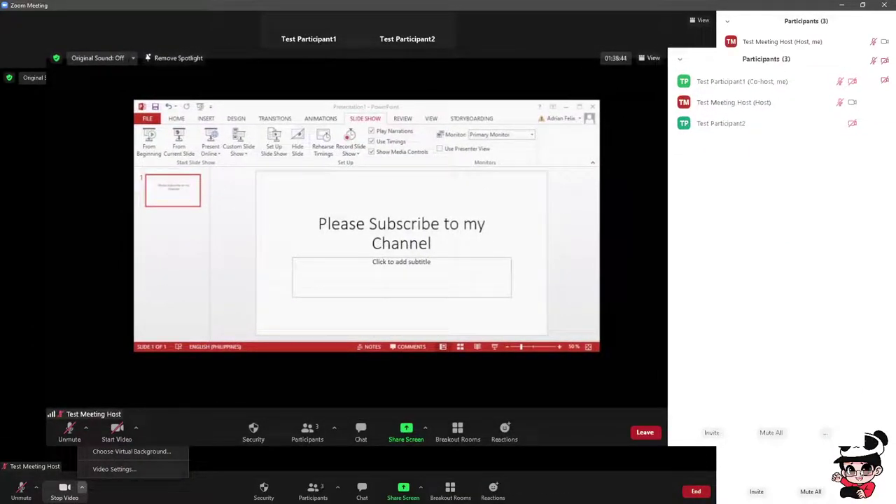
{"action": "key", "text": "Escape"}
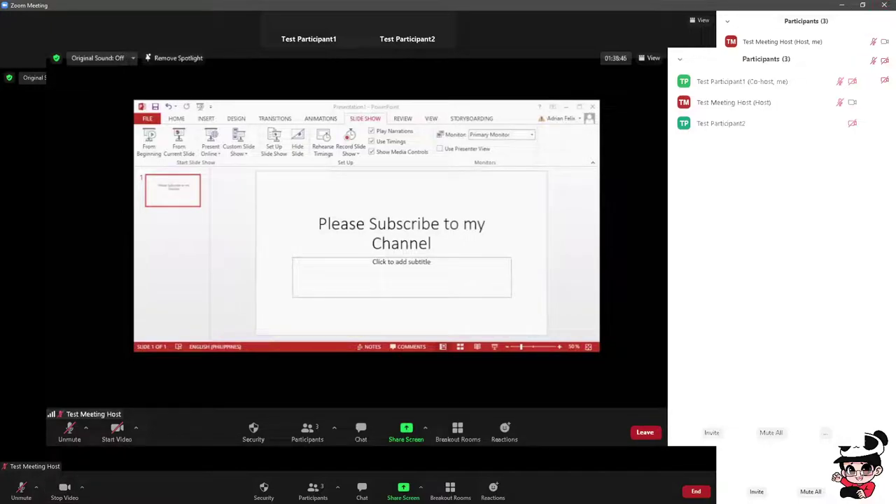
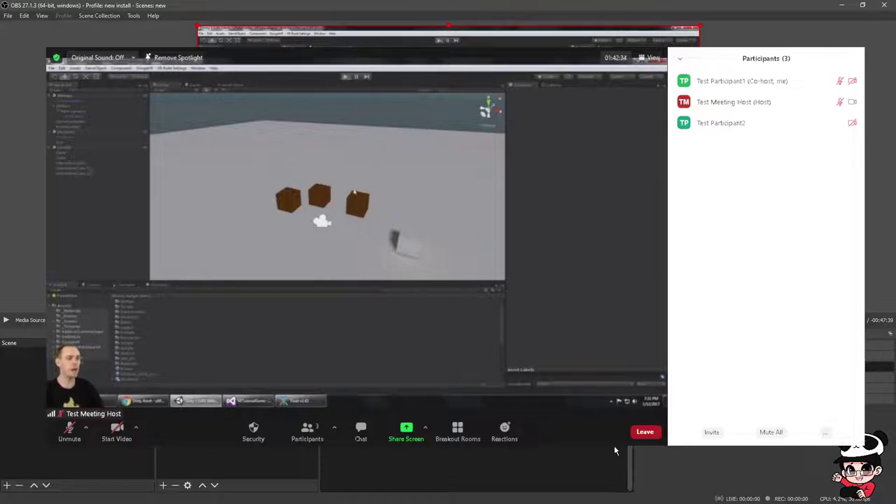
Open Advanced Audio Properties from the OBS audio mixer
{"action": "right_click", "coordinate": [617, 451]}
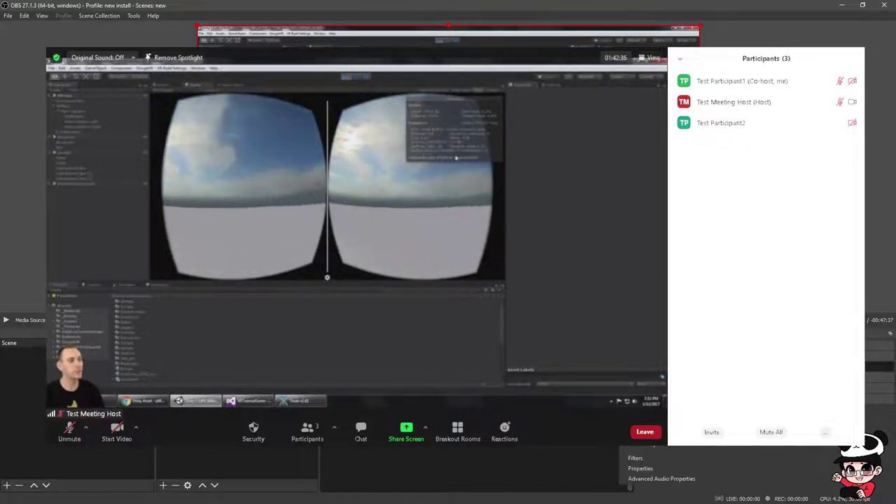
{"action": "left_click", "coordinate": [661, 479]}
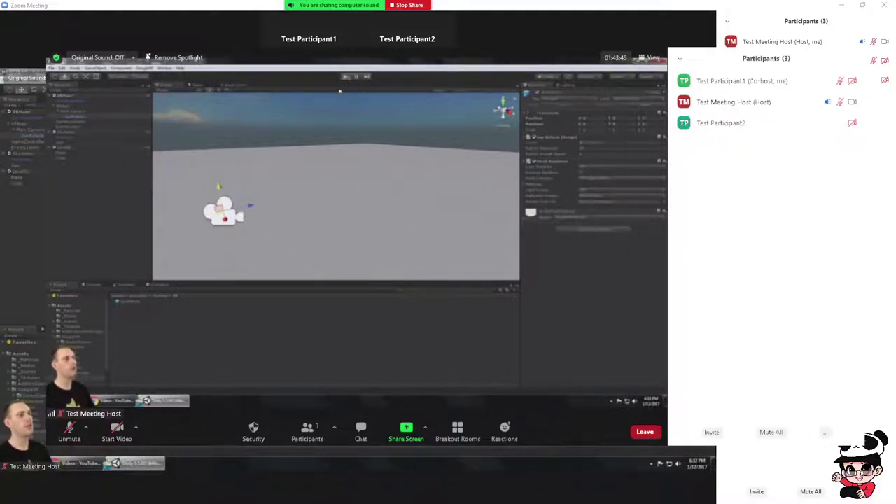
Check OBS briefly, return to the Zoom meeting and shift the computer sound sharing bar slightly along the meeting window's upper edge
{"action": "key", "text": "alt+Tab"}
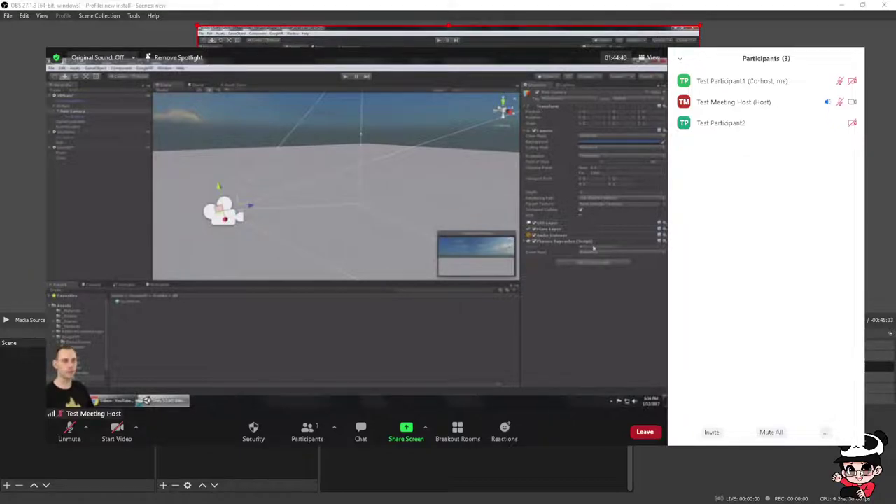
{"action": "key", "text": "alt+Tab"}
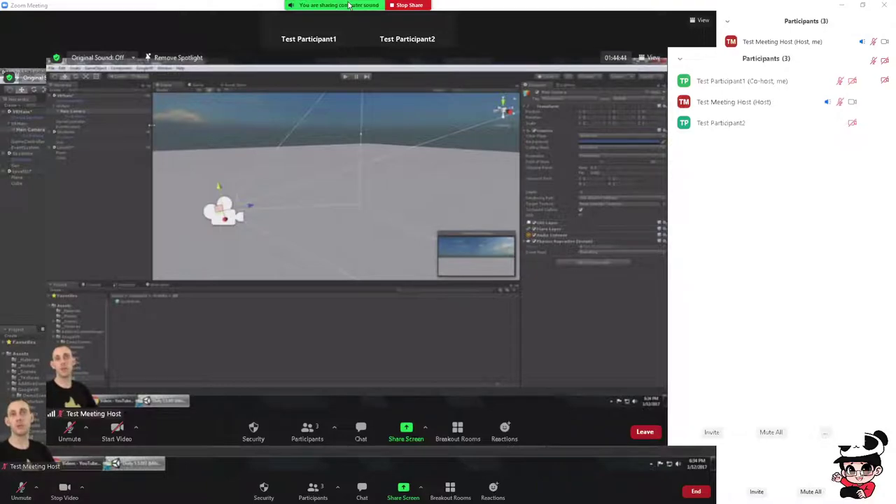
{"action": "left_click_drag", "start_coordinate": [346, 5], "coordinate": [387, 4]}
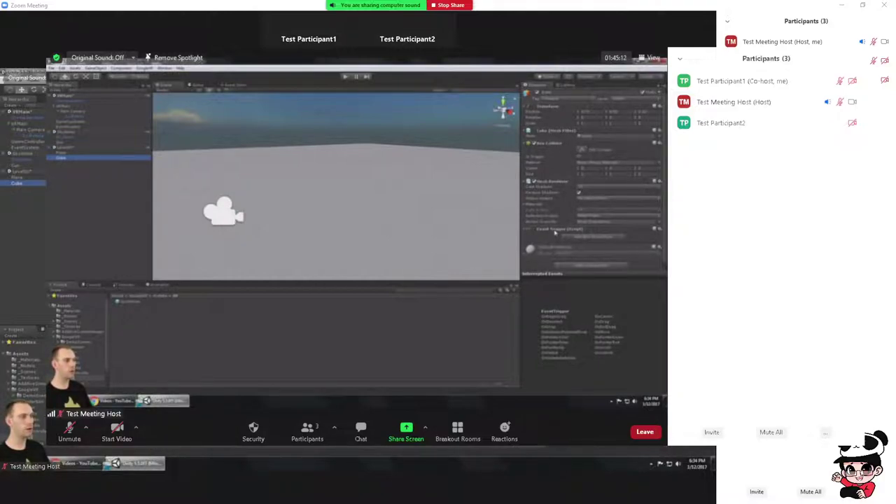
{"action": "left_click", "coordinate": [344, 77]}
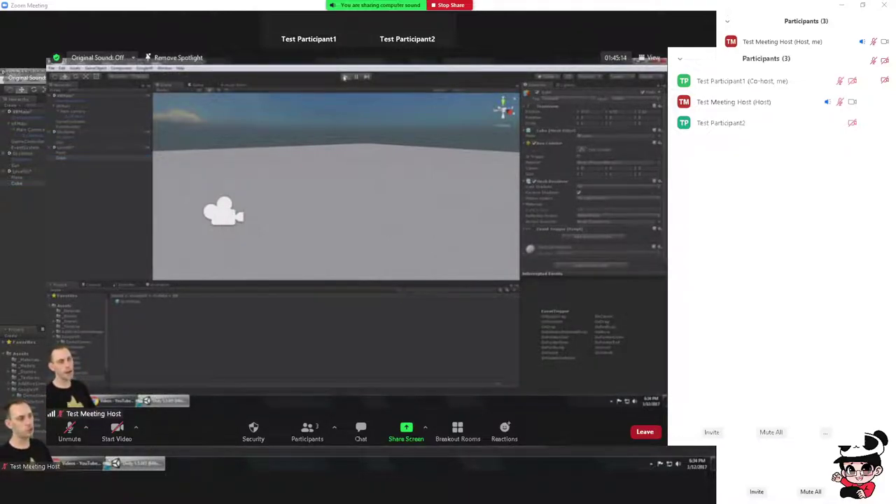